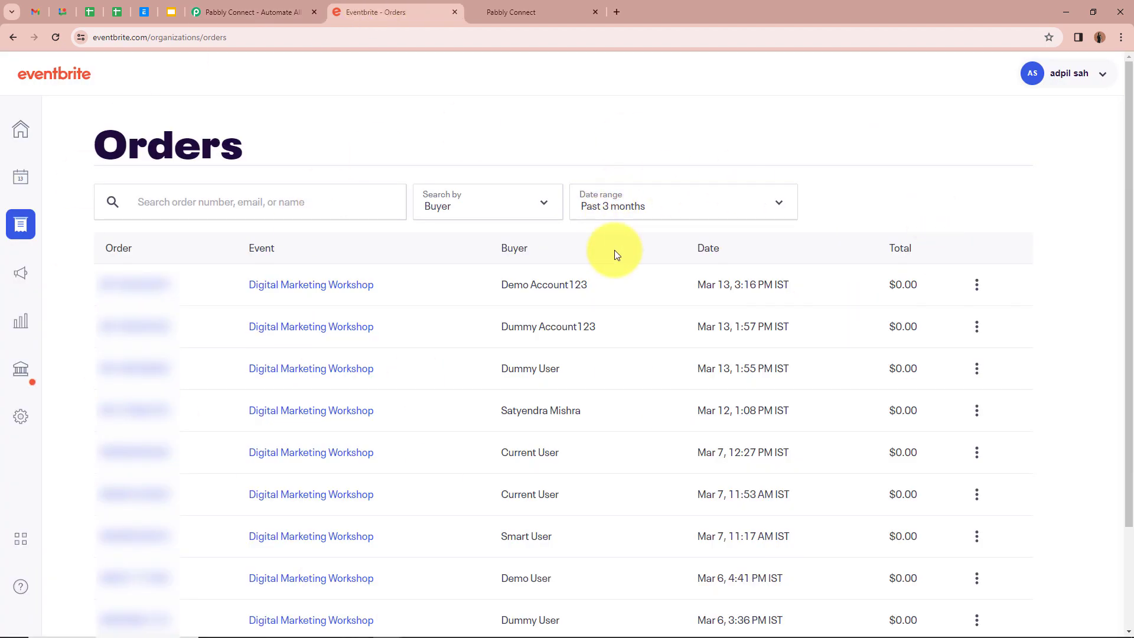
- Switch from the Eventbrite orders to the GoHighLevel contacts list of 47 records
{"action": "left_click", "coordinate": [555, 12]}
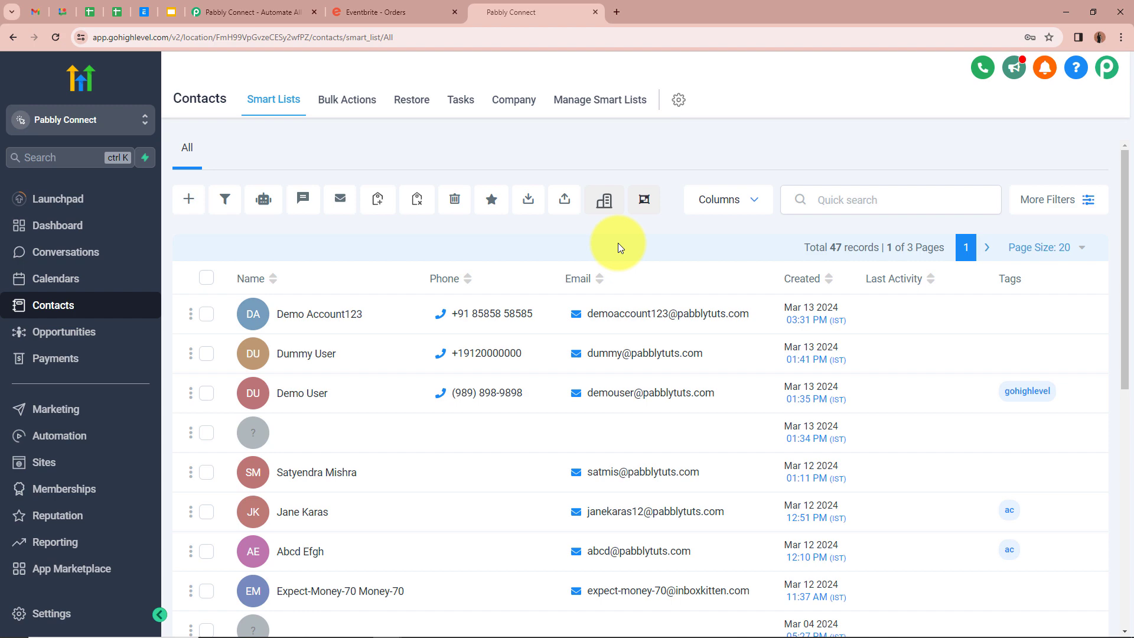
- Show the Pabbly Connect 'Automate All' homepage in place of the contacts list
{"action": "left_click", "coordinate": [254, 3]}
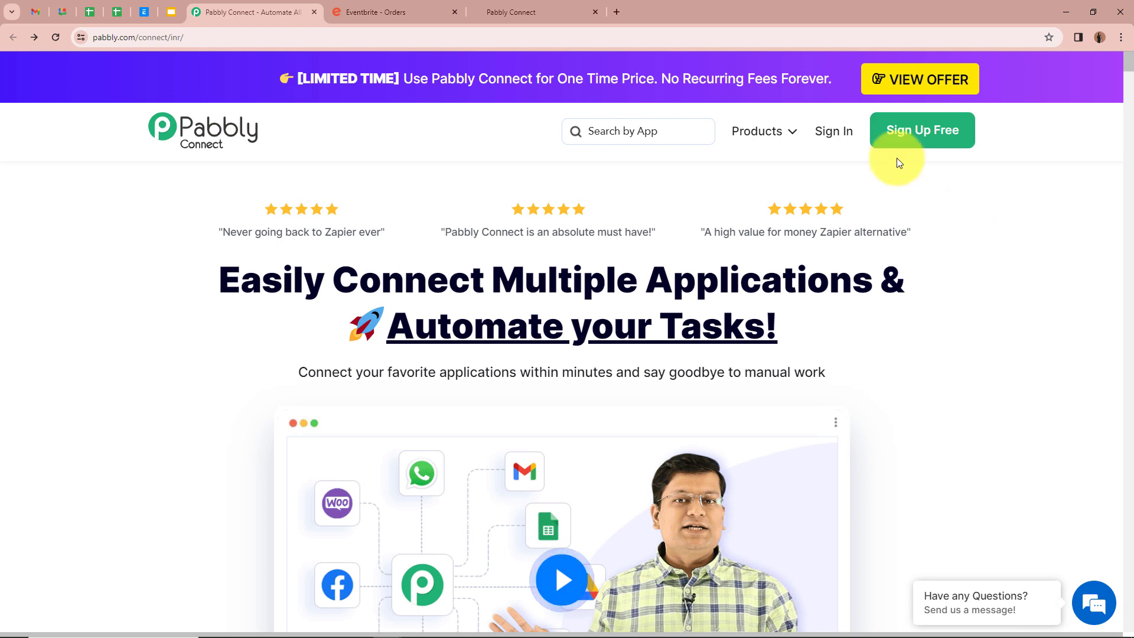
- Sign in to Pabbly and choose Access Now under Pabbly Connect on All Pabbly Apps
{"action": "left_click", "coordinate": [837, 131]}
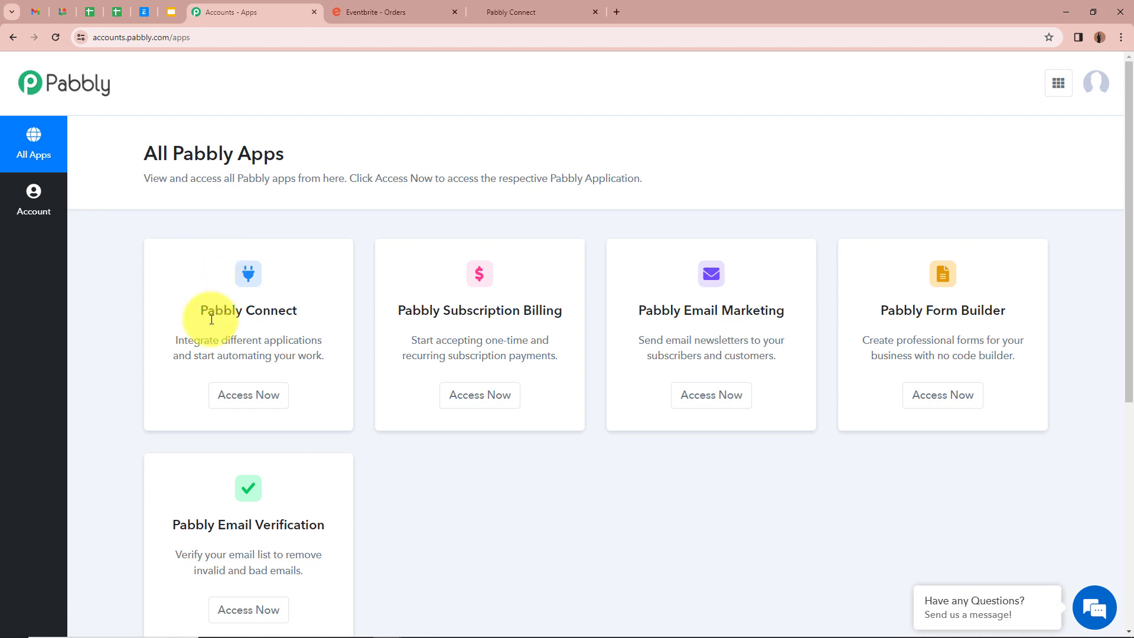
{"action": "left_click", "coordinate": [216, 394]}
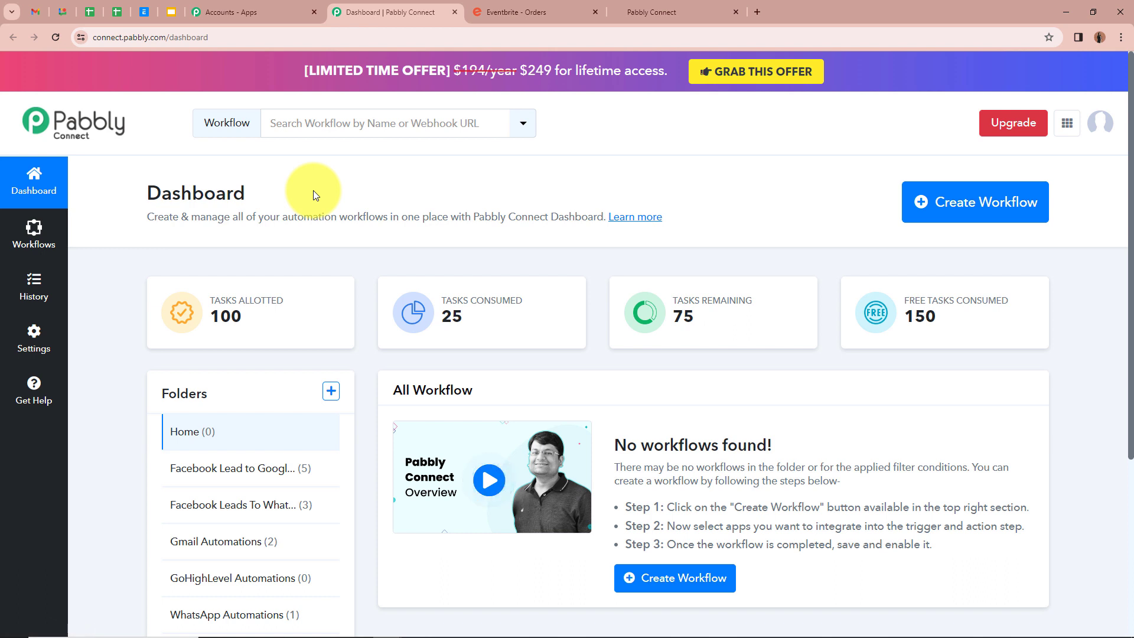
- Create workflow 'Create GoHighLevel Contact for EventBrite Attendee' filed under GoHighLevel Automations
{"action": "left_click", "coordinate": [963, 217]}
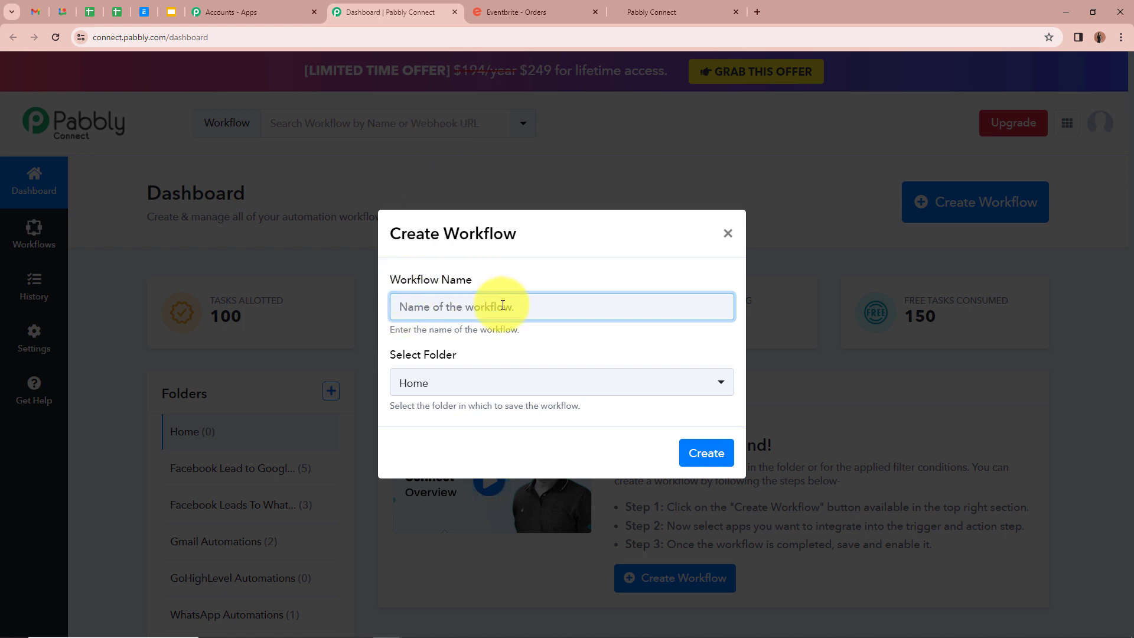
{"action": "type", "text": "Create GoHighLevel Contact for EventBrite Attendee"}
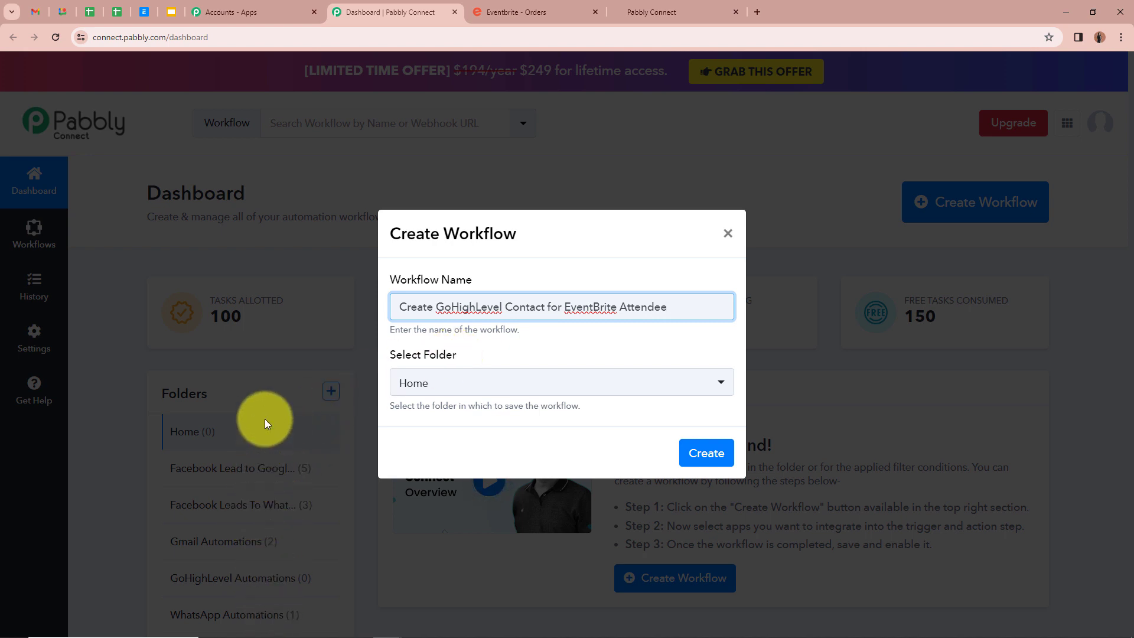
{"action": "left_click", "coordinate": [721, 386]}
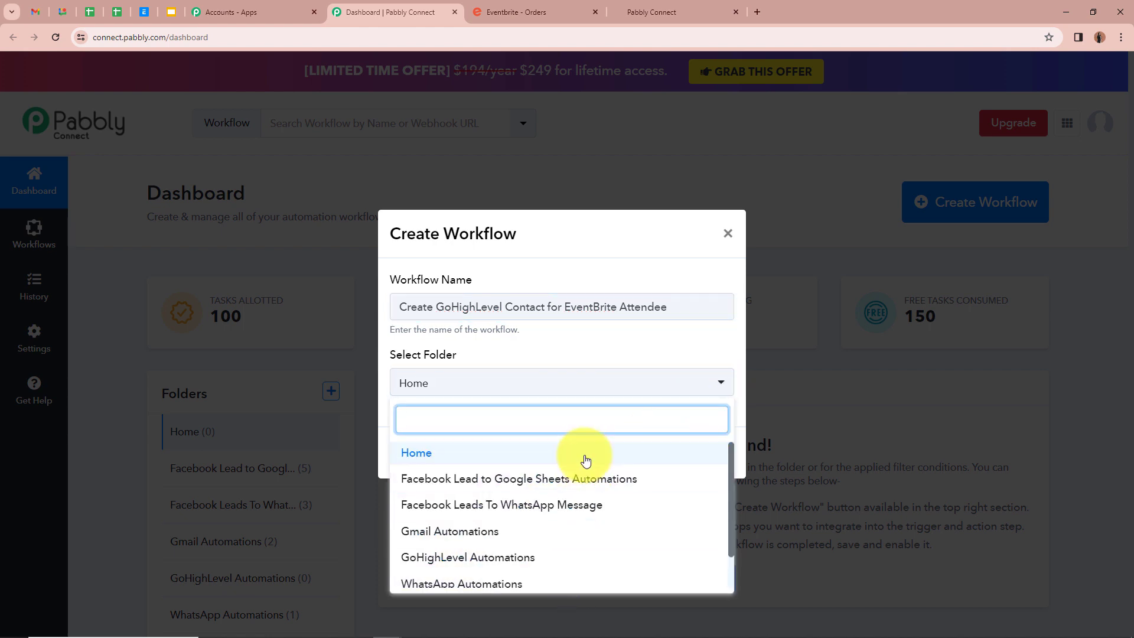
{"action": "scroll", "coordinate": [579, 473], "scroll_direction": "down", "scroll_amount": 2}
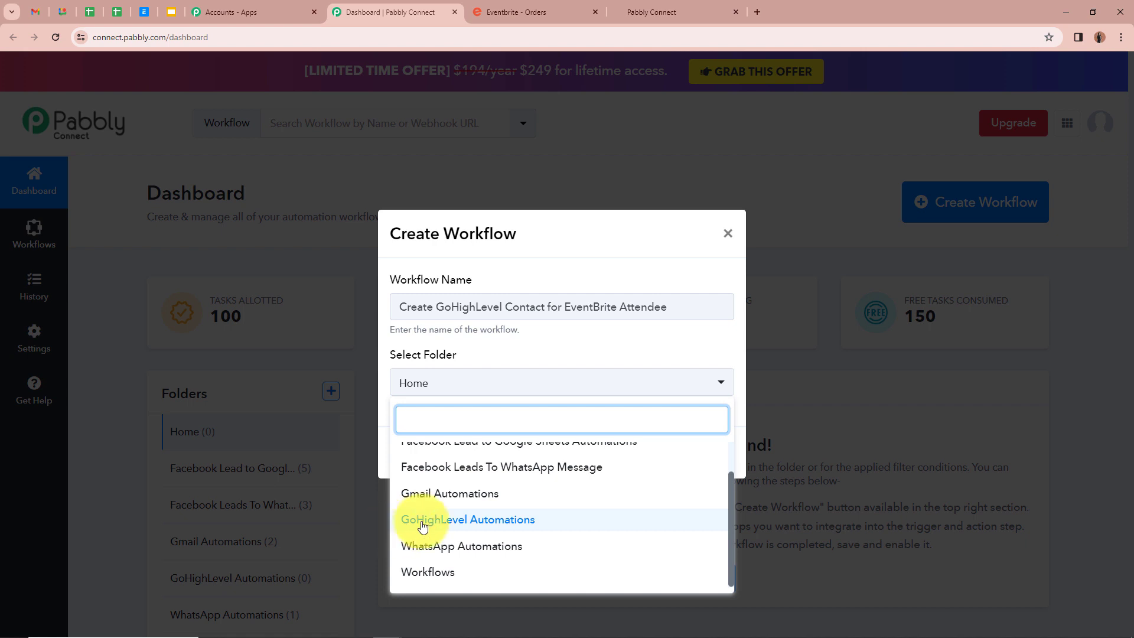
{"action": "left_click", "coordinate": [473, 524]}
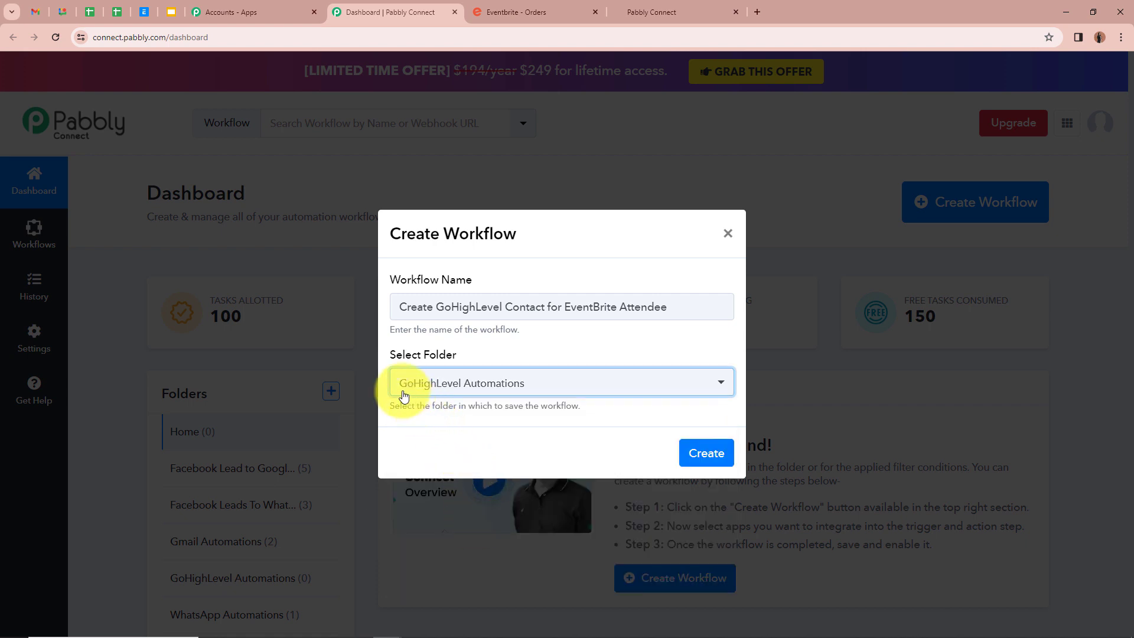
{"action": "left_click", "coordinate": [546, 416]}
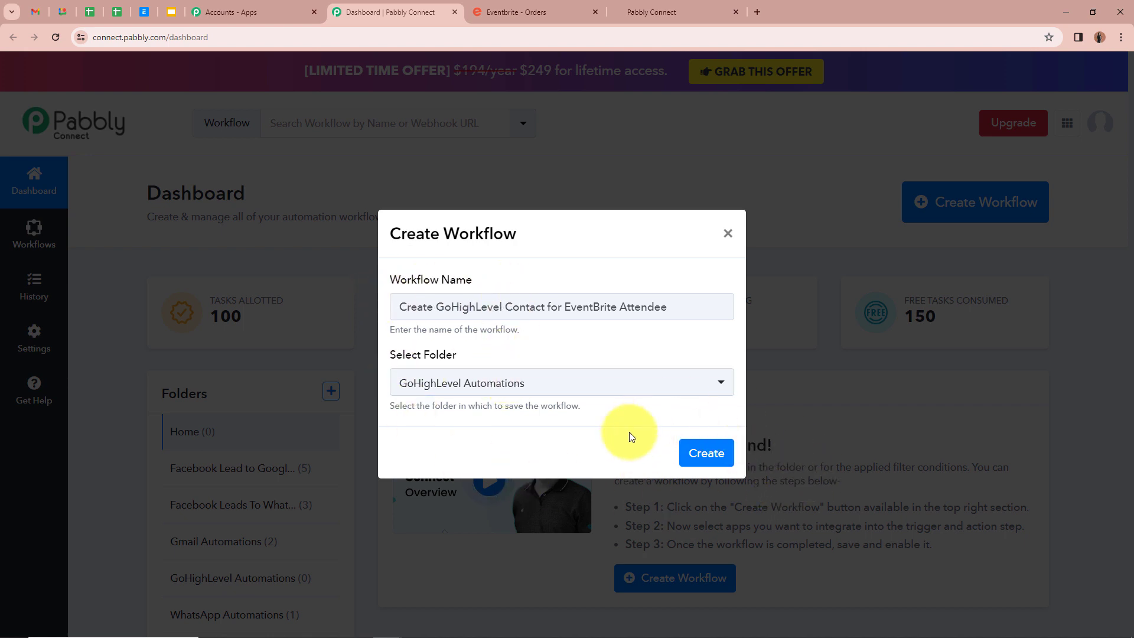
{"action": "left_click", "coordinate": [706, 454]}
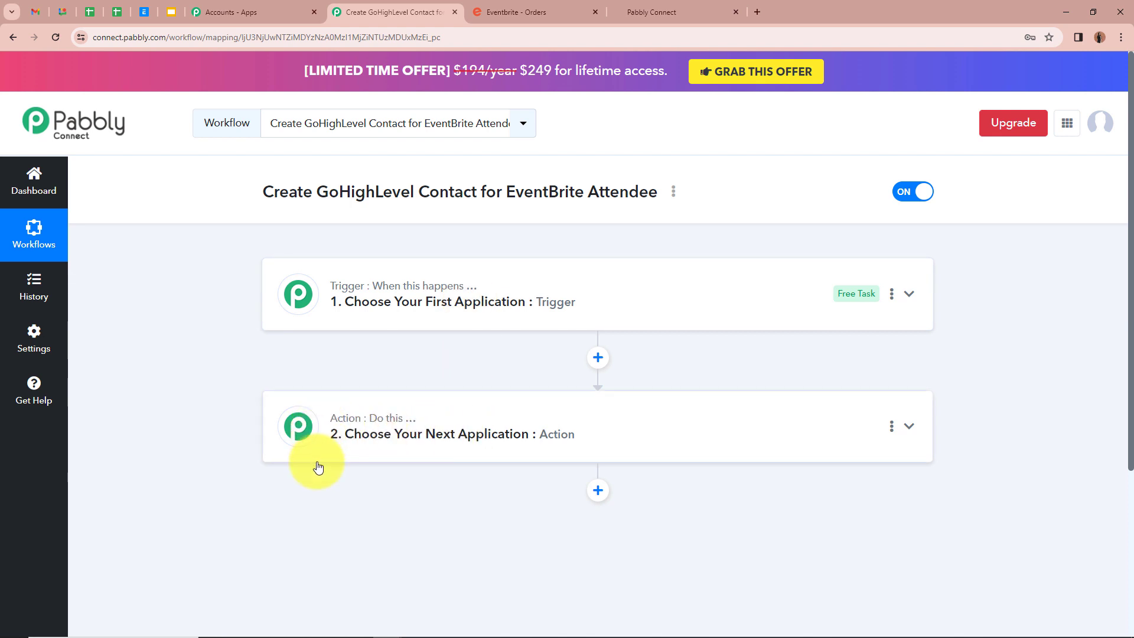
- Set the trigger app to Eventbrite with the New Order event, then begin connecting the account
{"action": "left_click", "coordinate": [909, 294]}
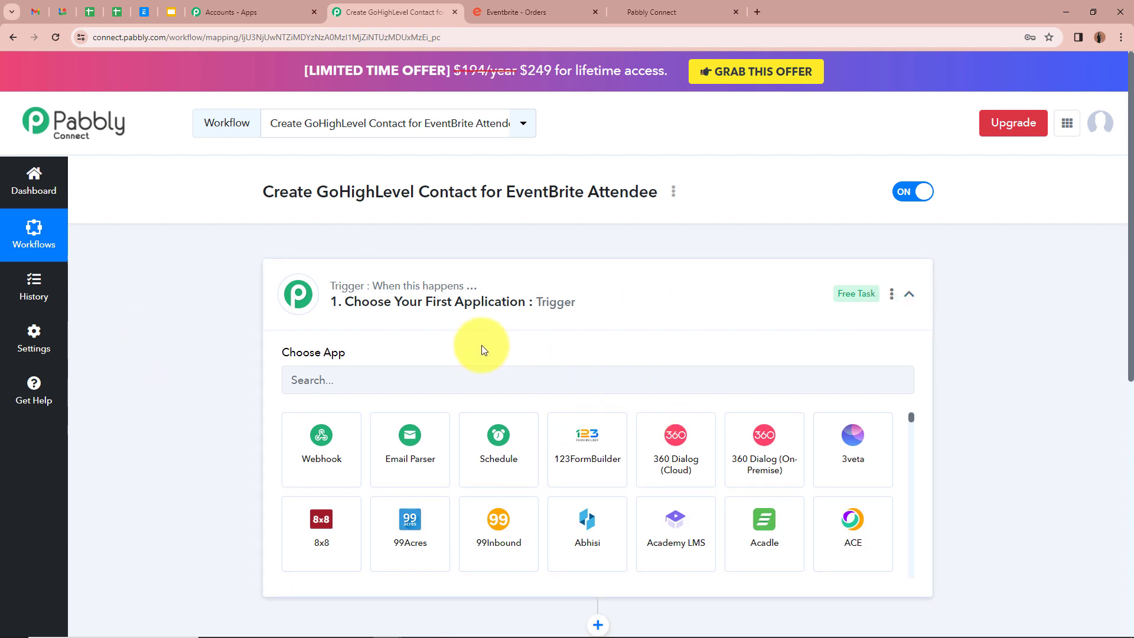
{"action": "left_click", "coordinate": [479, 379]}
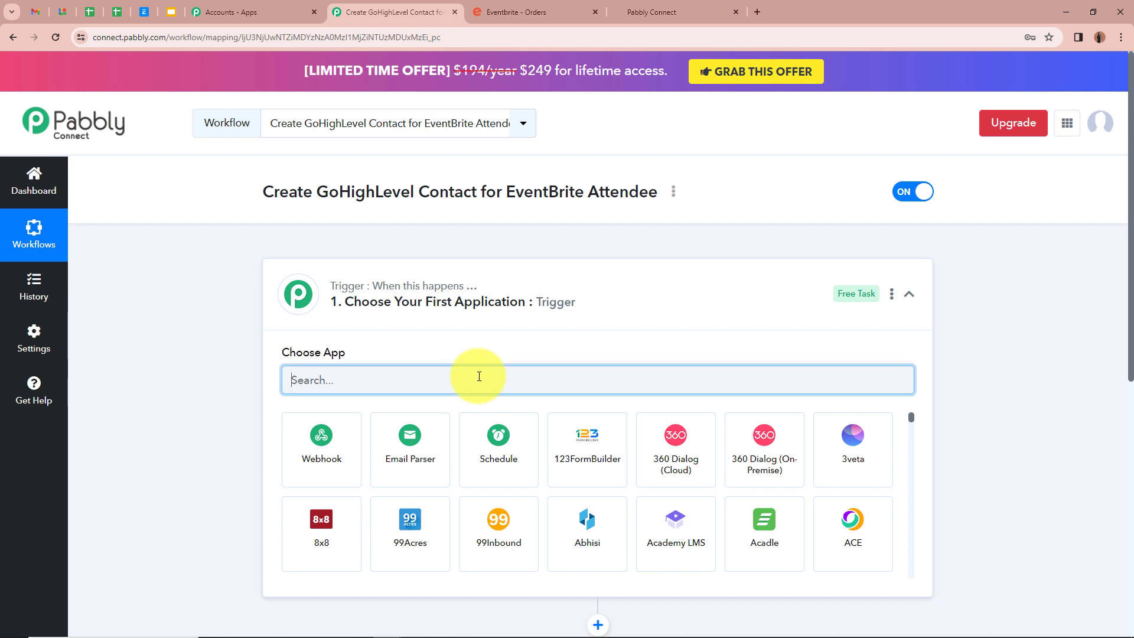
{"action": "type", "text": "Ev"}
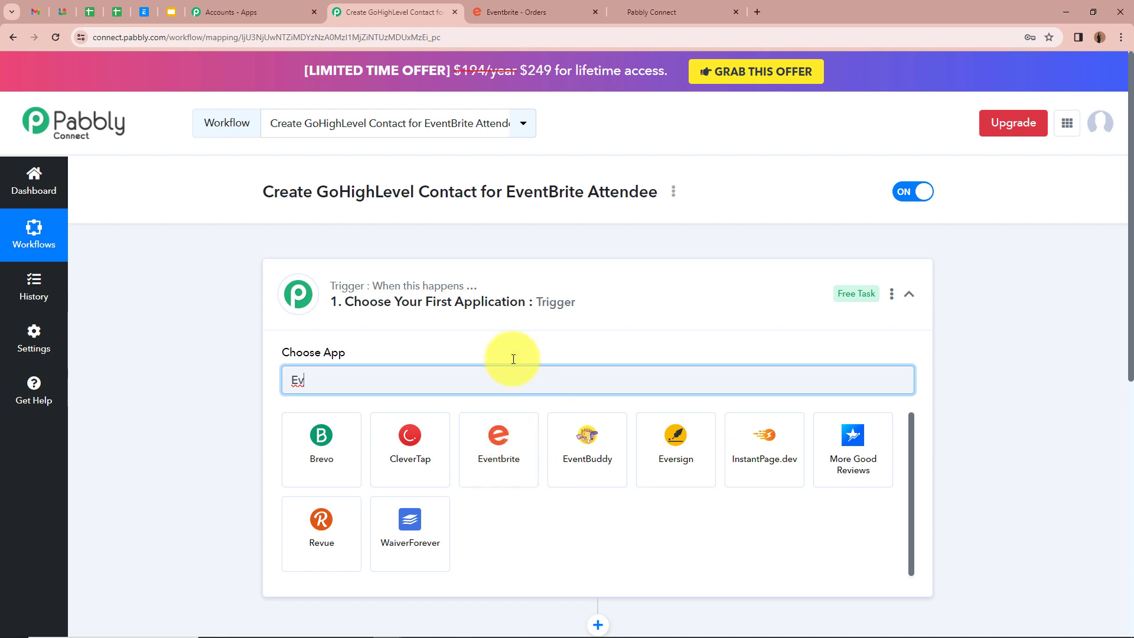
{"action": "left_click", "coordinate": [487, 452]}
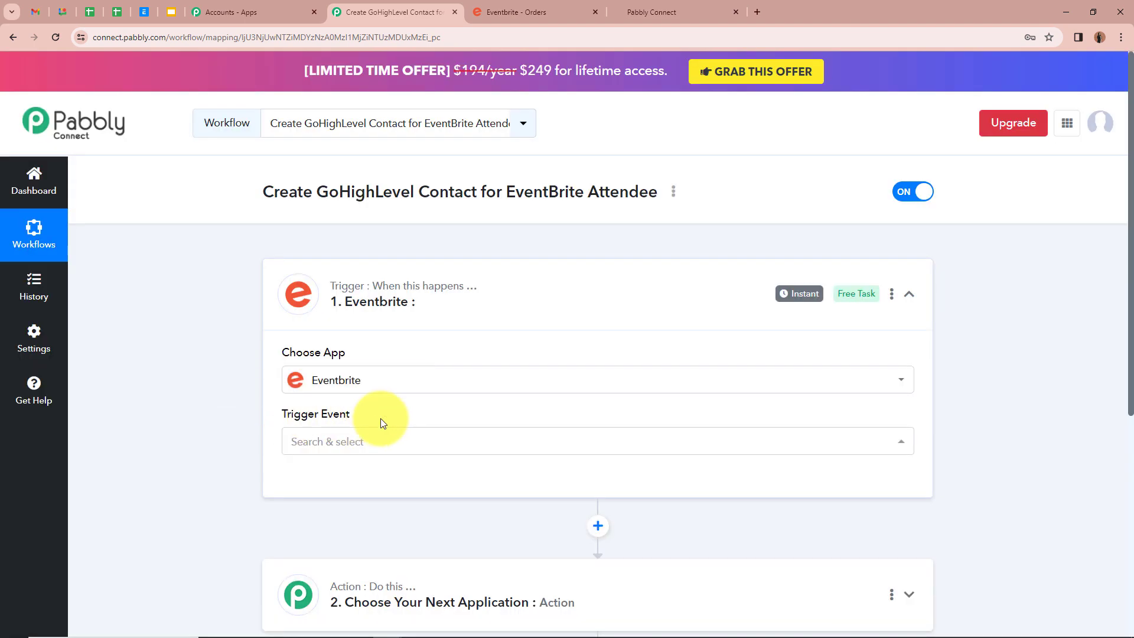
{"action": "left_click", "coordinate": [427, 450]}
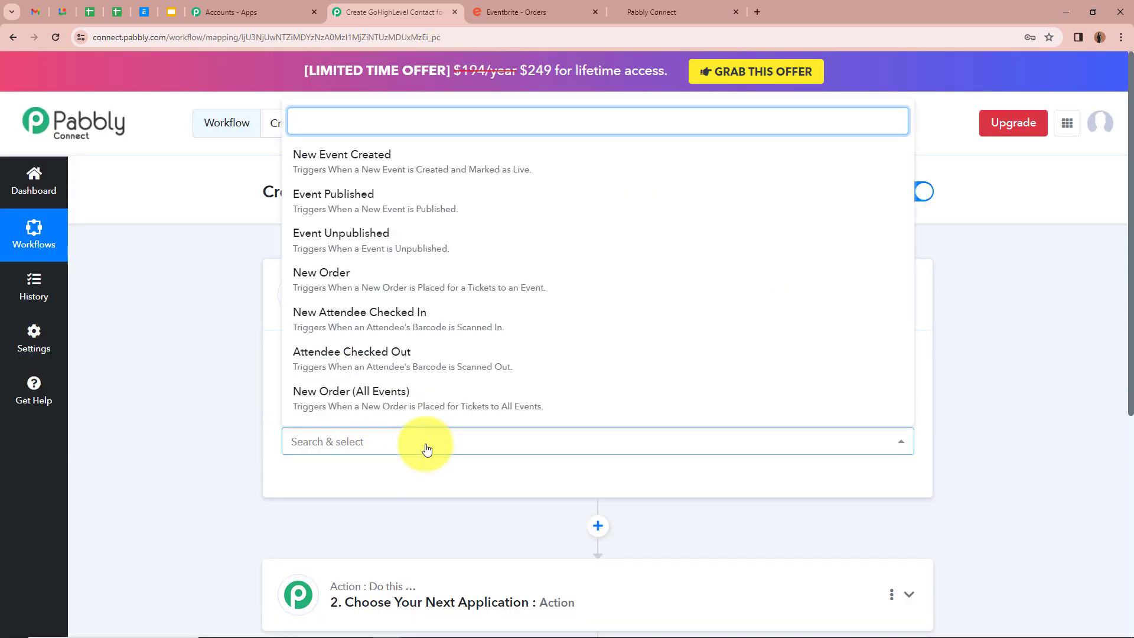
{"action": "left_click", "coordinate": [384, 289]}
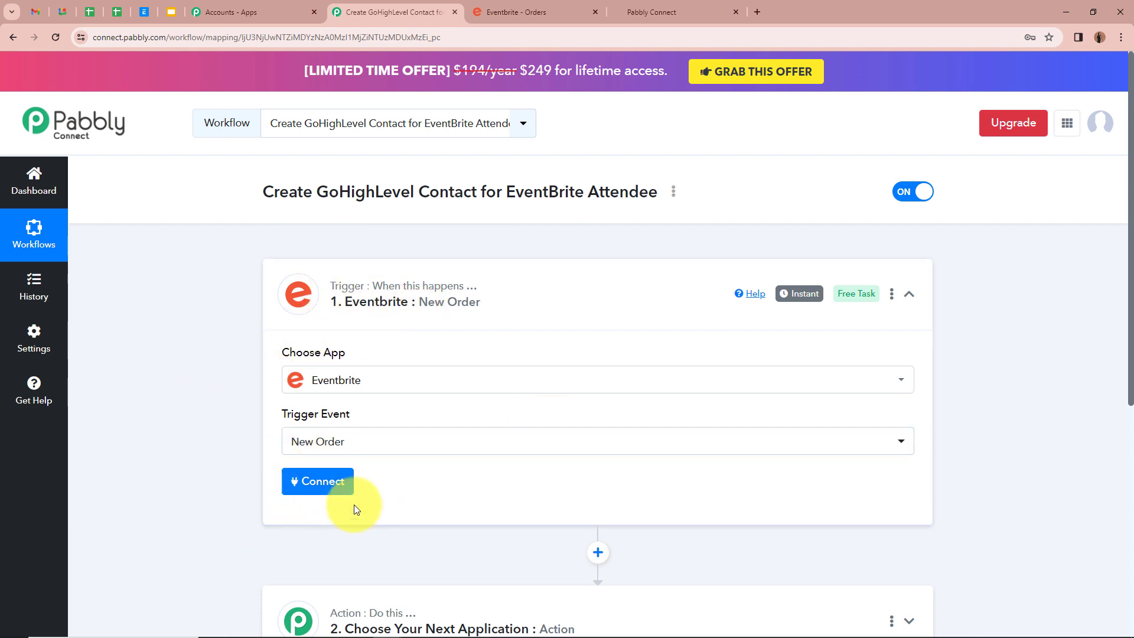
{"action": "left_click", "coordinate": [335, 485]}
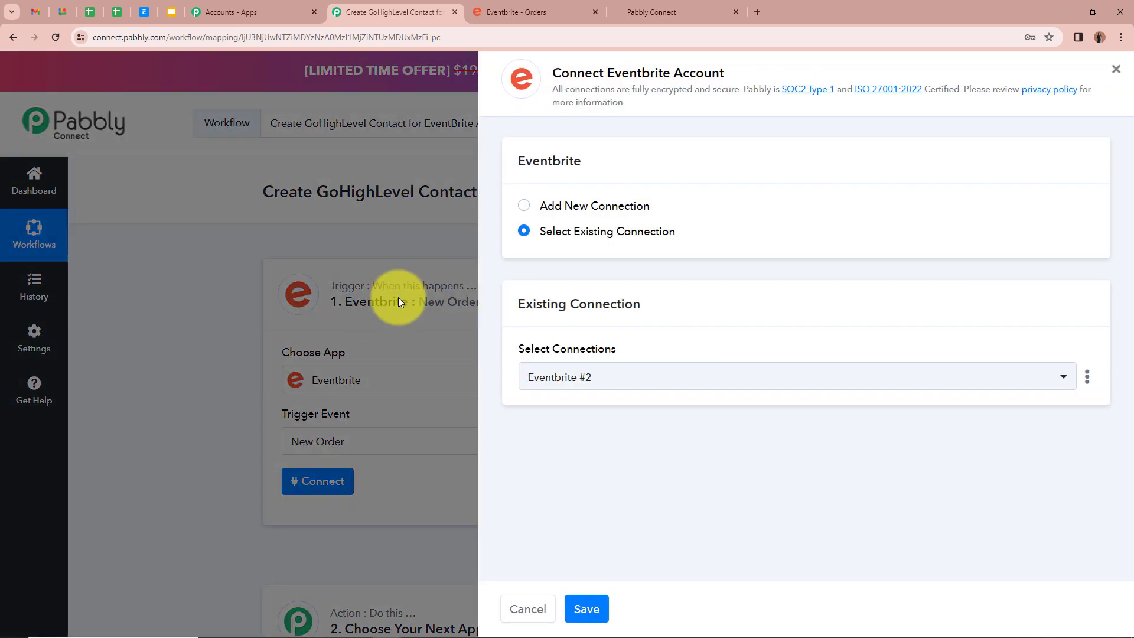
- Add a new Eventbrite connection and allow Pabbly Connect access in the authorization popup
{"action": "left_click", "coordinate": [524, 205]}
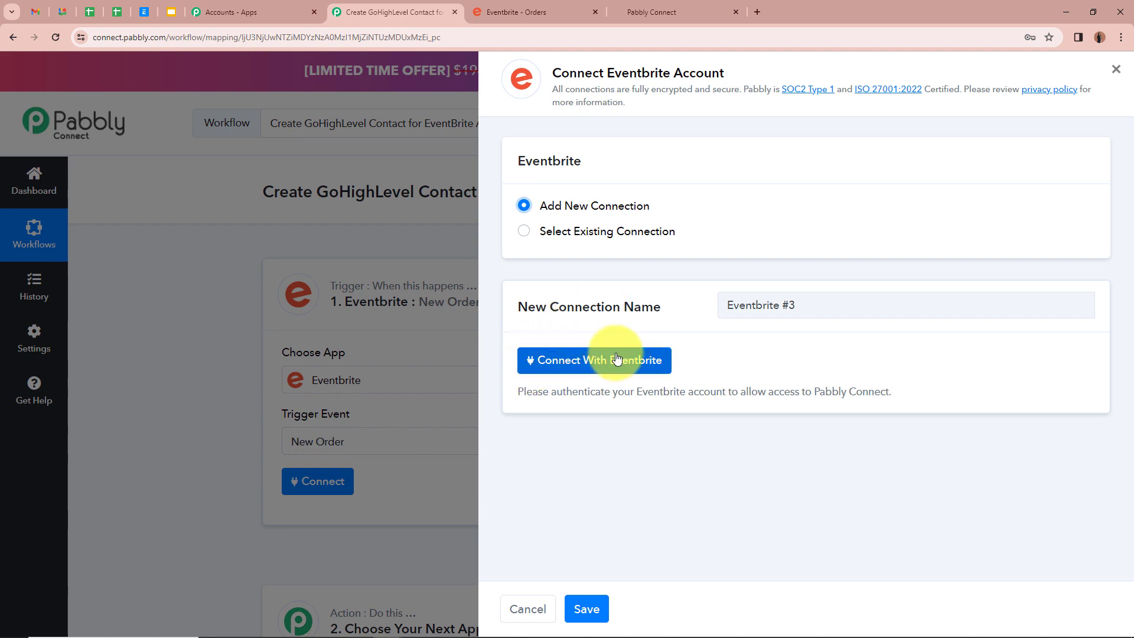
{"action": "left_click", "coordinate": [659, 361]}
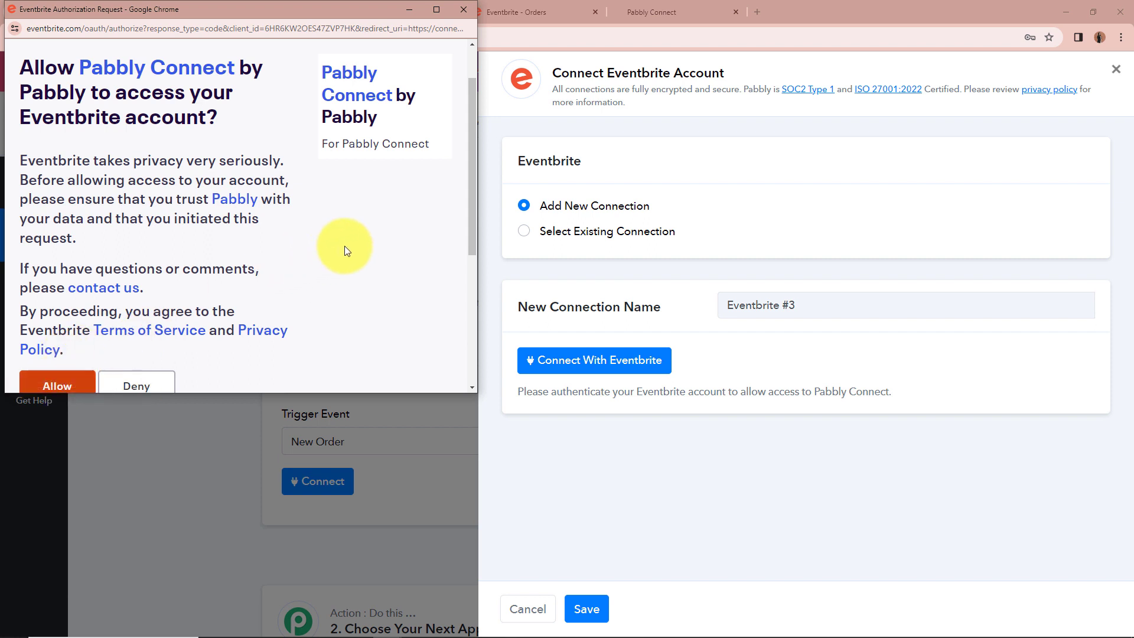
{"action": "left_click", "coordinate": [47, 383]}
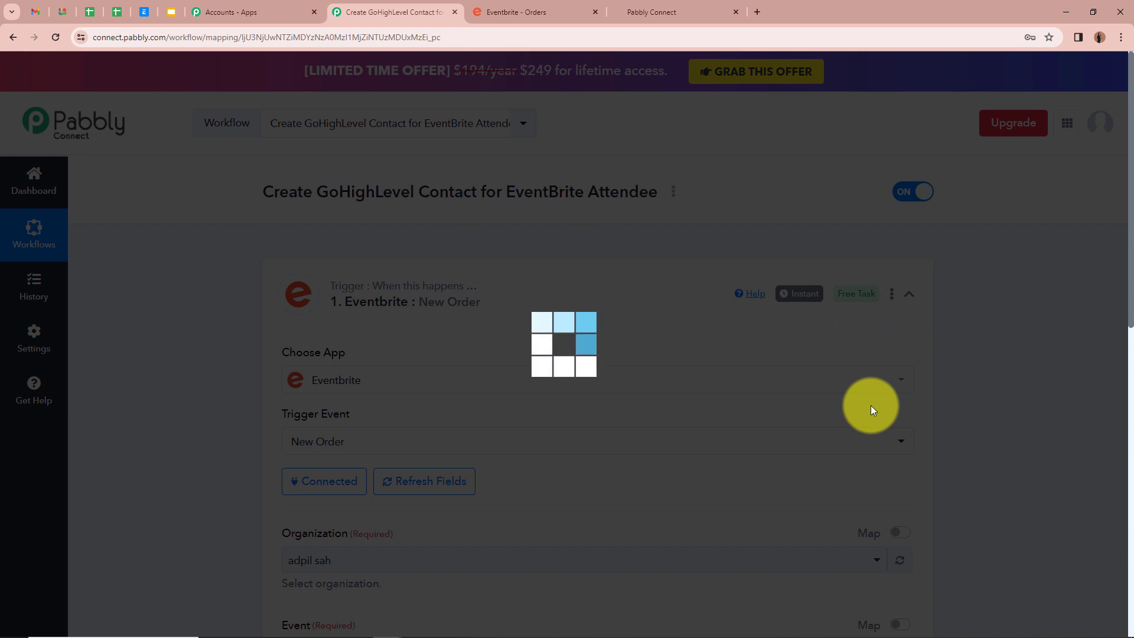
- Keep the current Eventbrite organization and check the event name on the Eventbrite events page
{"action": "scroll", "coordinate": [871, 405], "scroll_direction": "down", "scroll_amount": 3}
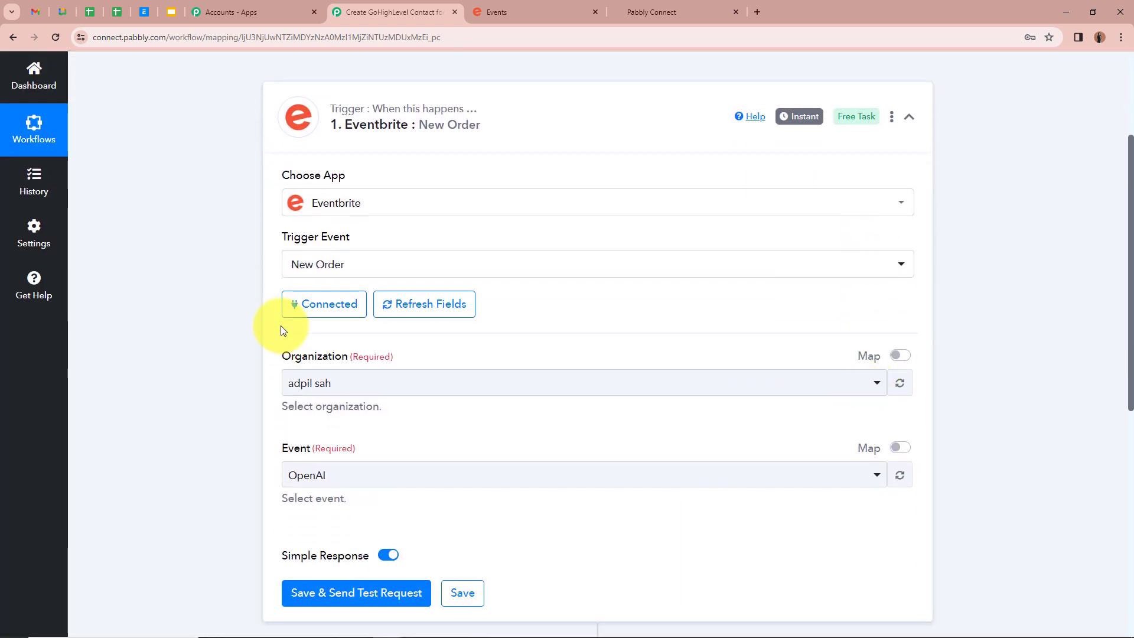
{"action": "scroll", "coordinate": [247, 208], "scroll_direction": "down", "scroll_amount": 1}
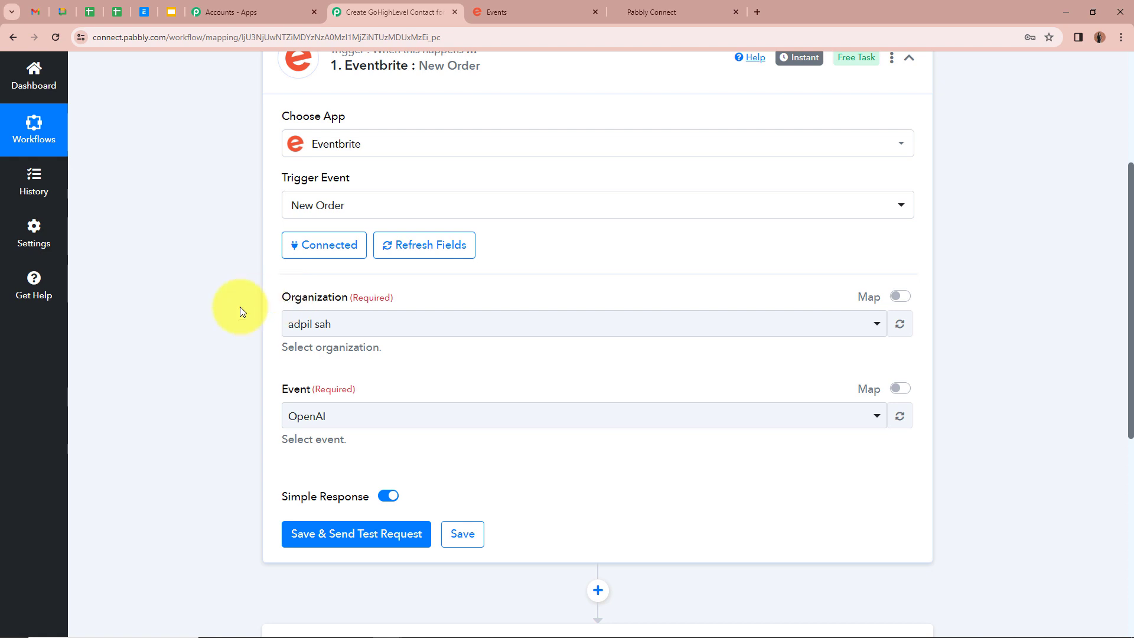
{"action": "left_click", "coordinate": [397, 324]}
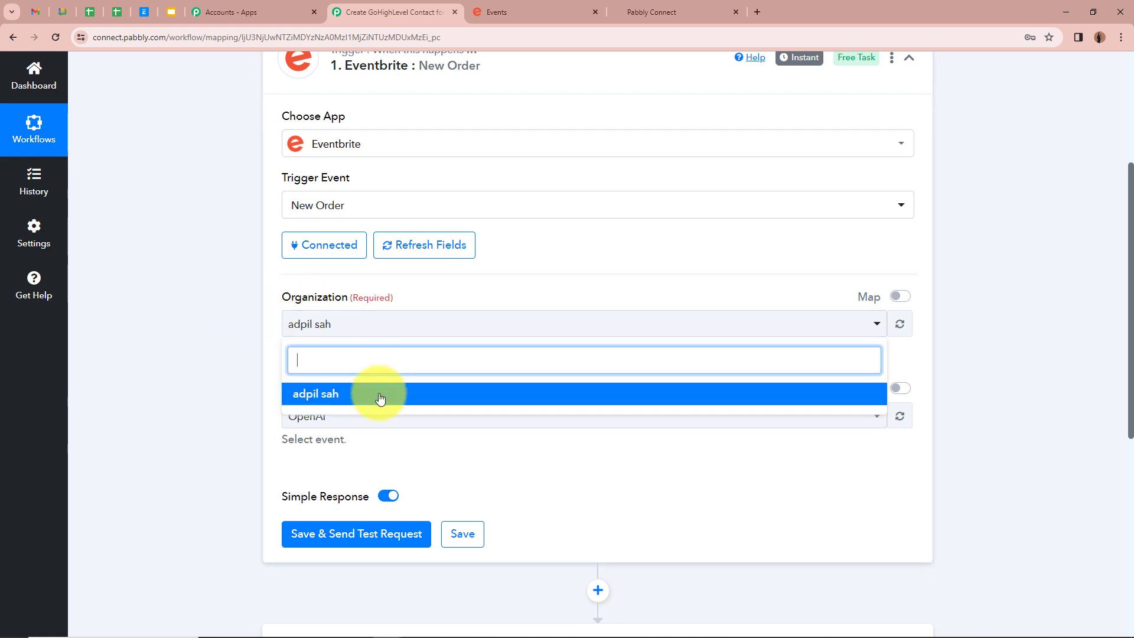
{"action": "left_click", "coordinate": [239, 297]}
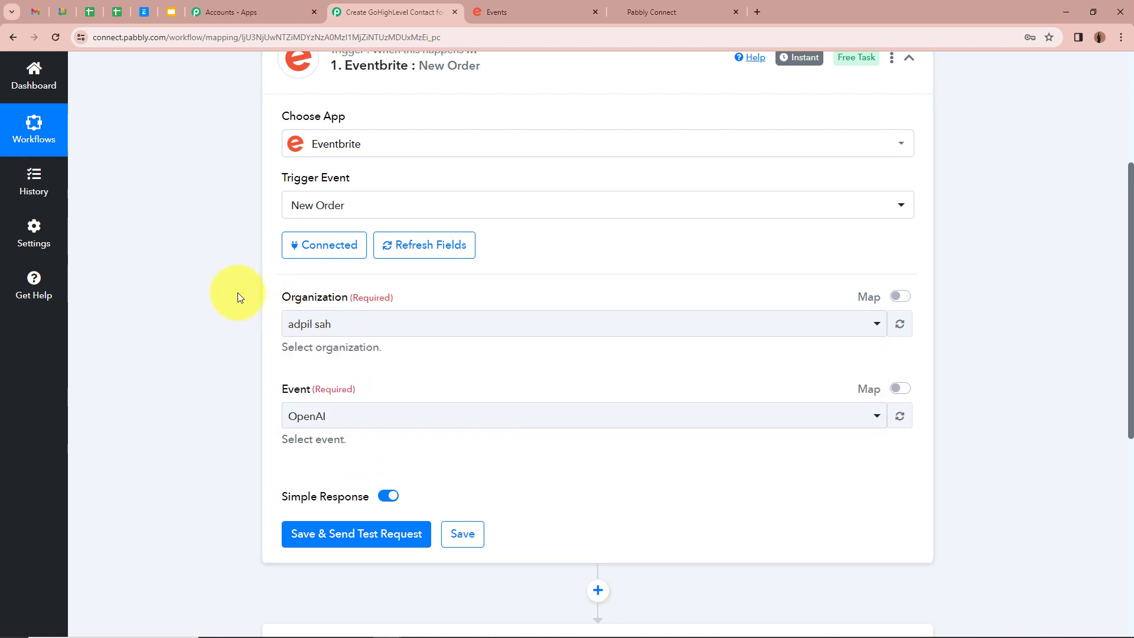
{"action": "scroll", "coordinate": [238, 297], "scroll_direction": "down", "scroll_amount": 2}
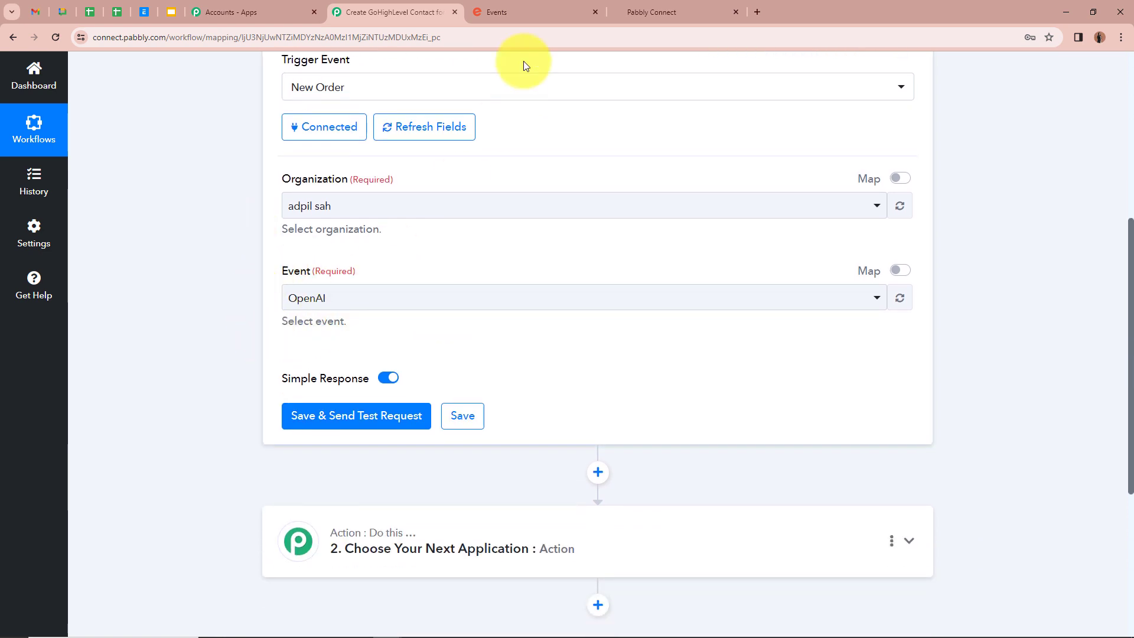
{"action": "left_click", "coordinate": [502, 12]}
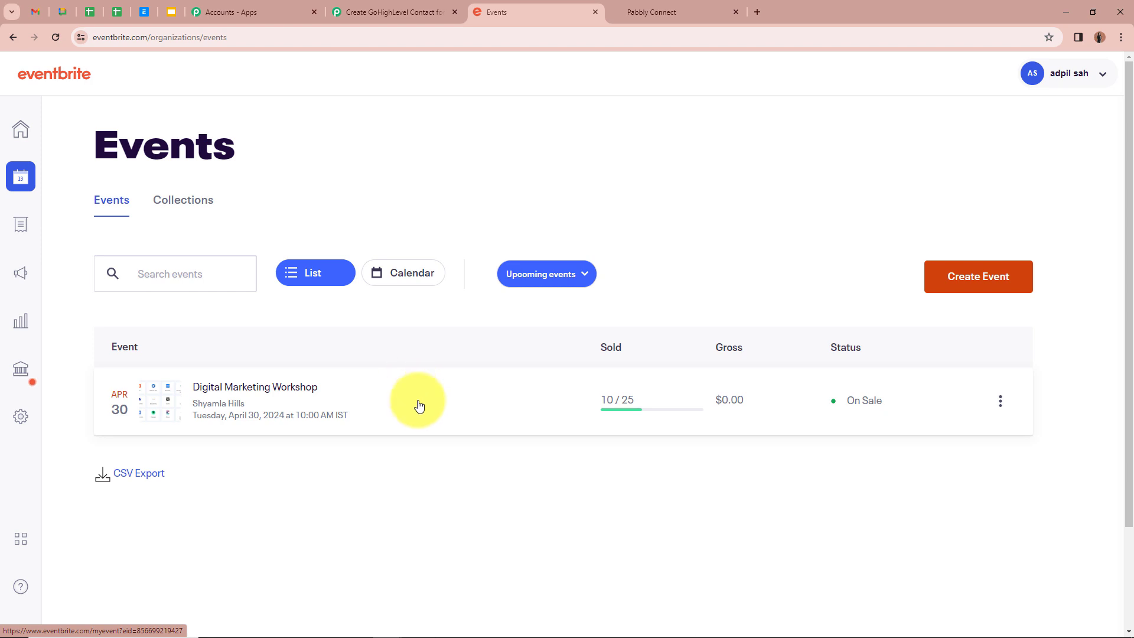
{"action": "left_click", "coordinate": [408, 9]}
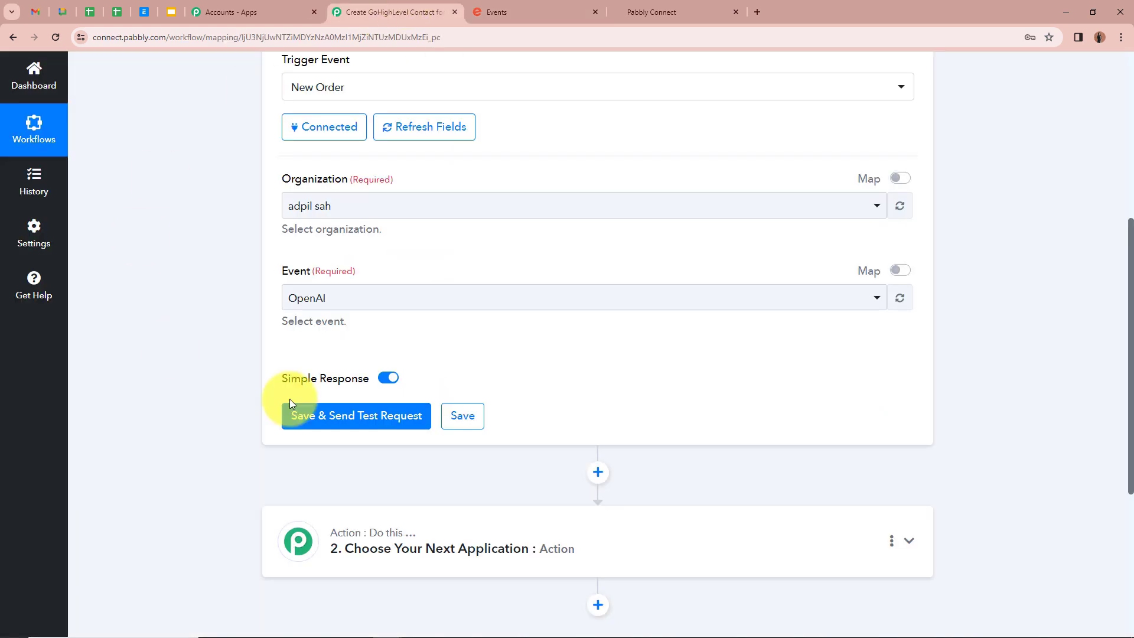
- Choose the Digital Marketing Workshop event and use Save & Send Test Request
{"action": "left_click", "coordinate": [401, 303]}
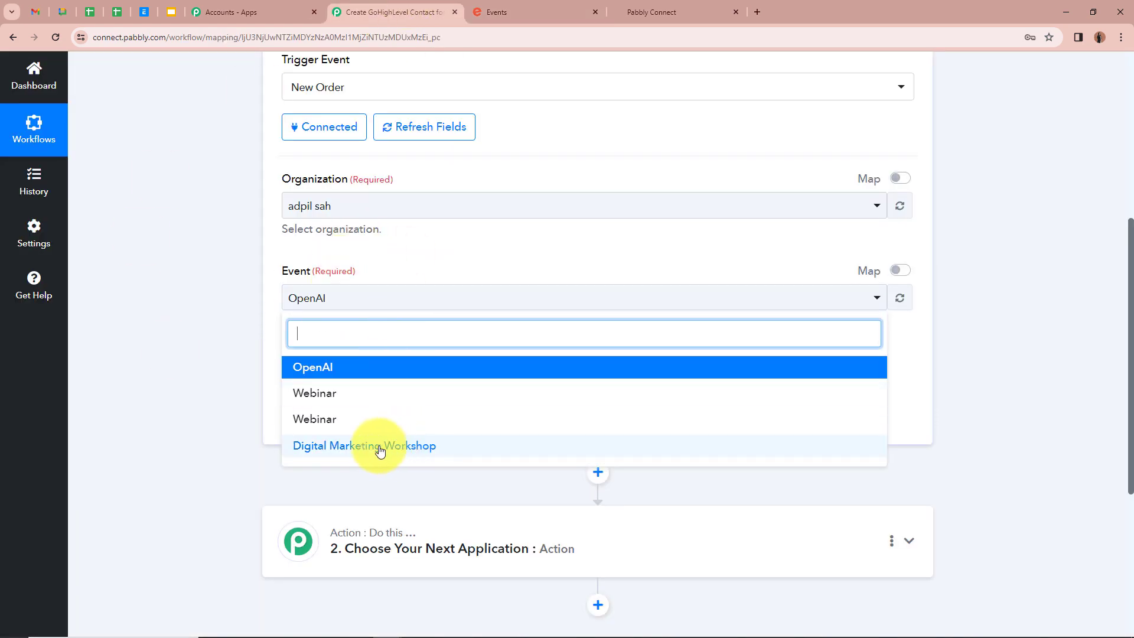
{"action": "left_click", "coordinate": [420, 446]}
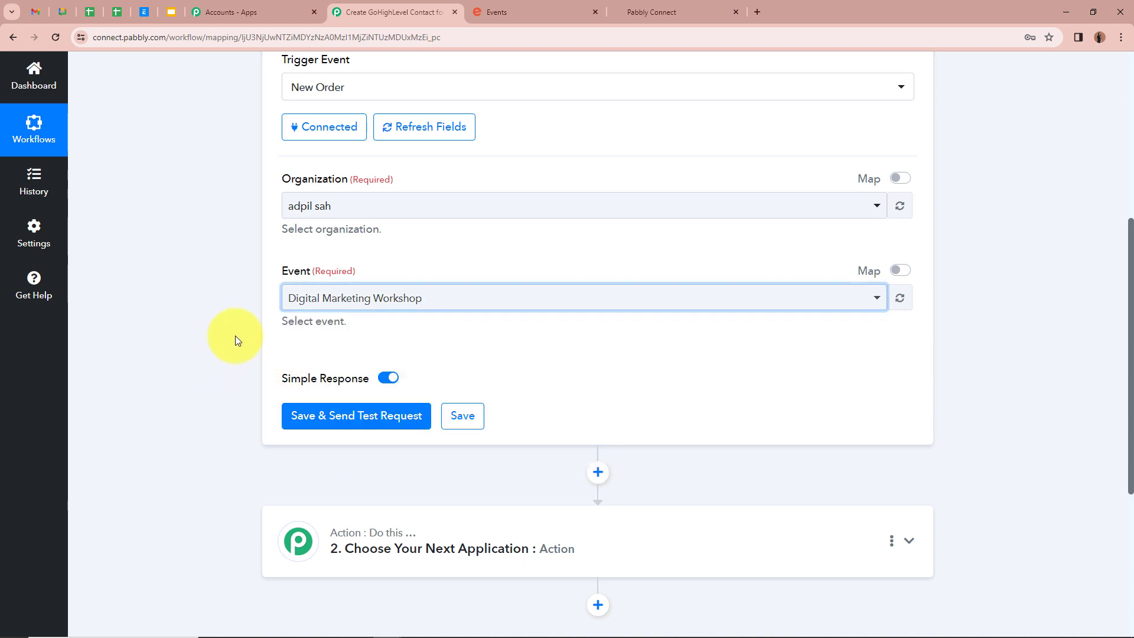
{"action": "scroll", "coordinate": [236, 335], "scroll_direction": "up", "scroll_amount": 1}
{"action": "scroll", "coordinate": [254, 366], "scroll_direction": "down", "scroll_amount": 2}
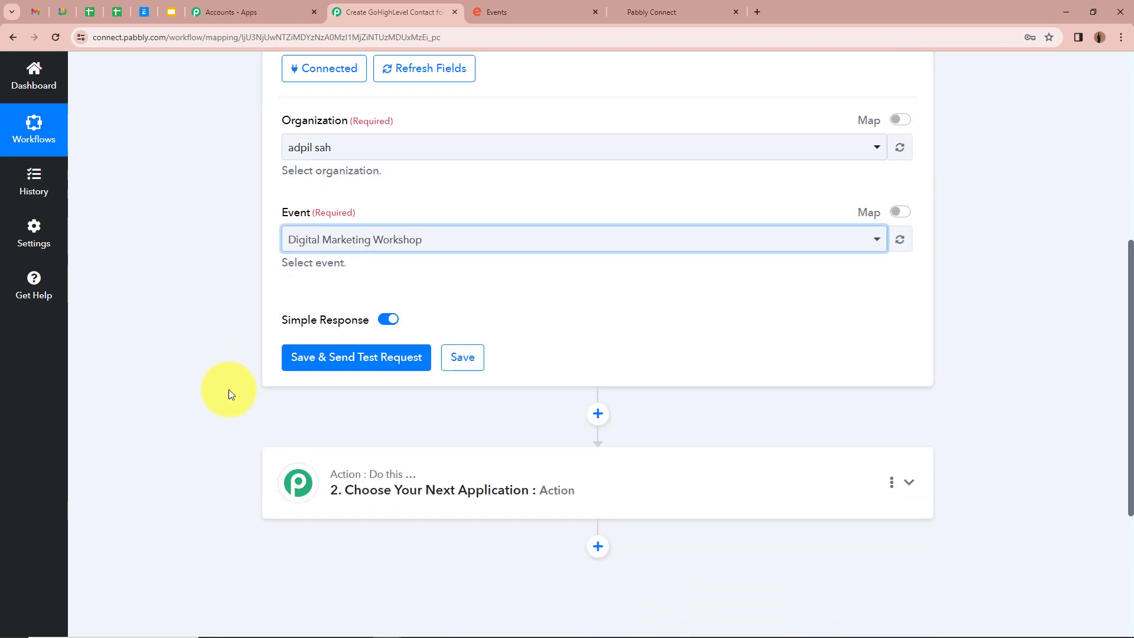
{"action": "left_click", "coordinate": [352, 361]}
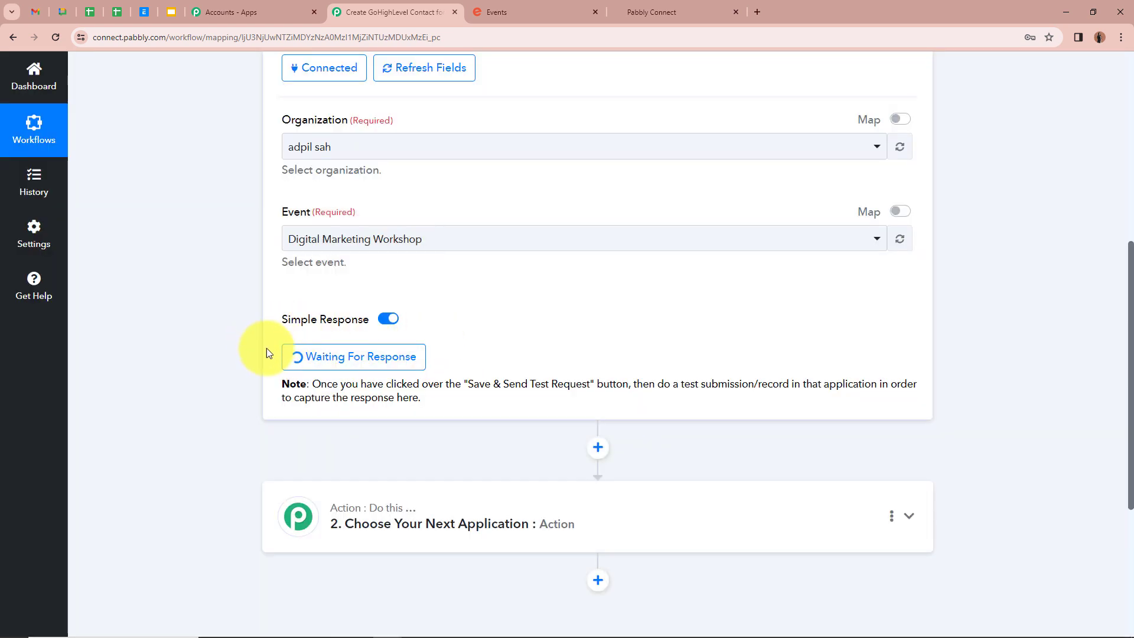
- Open the Digital Marketing Workshop event in Eventbrite and reserve a free General Admission spot
{"action": "left_click", "coordinate": [552, 11]}
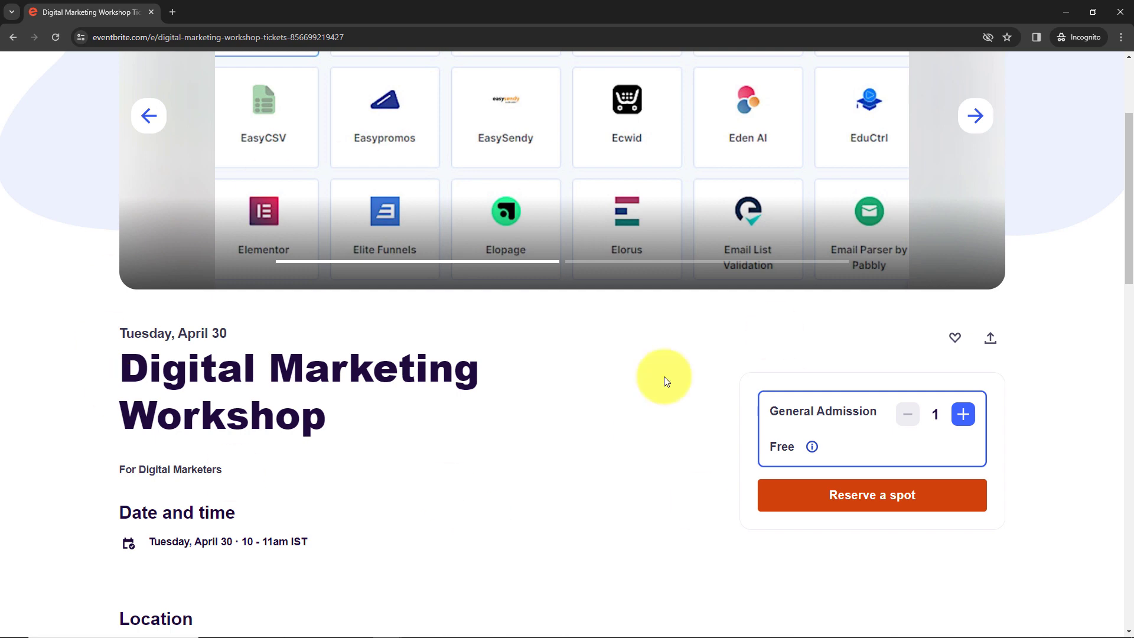
{"action": "scroll", "coordinate": [640, 356], "scroll_direction": "down", "scroll_amount": 3}
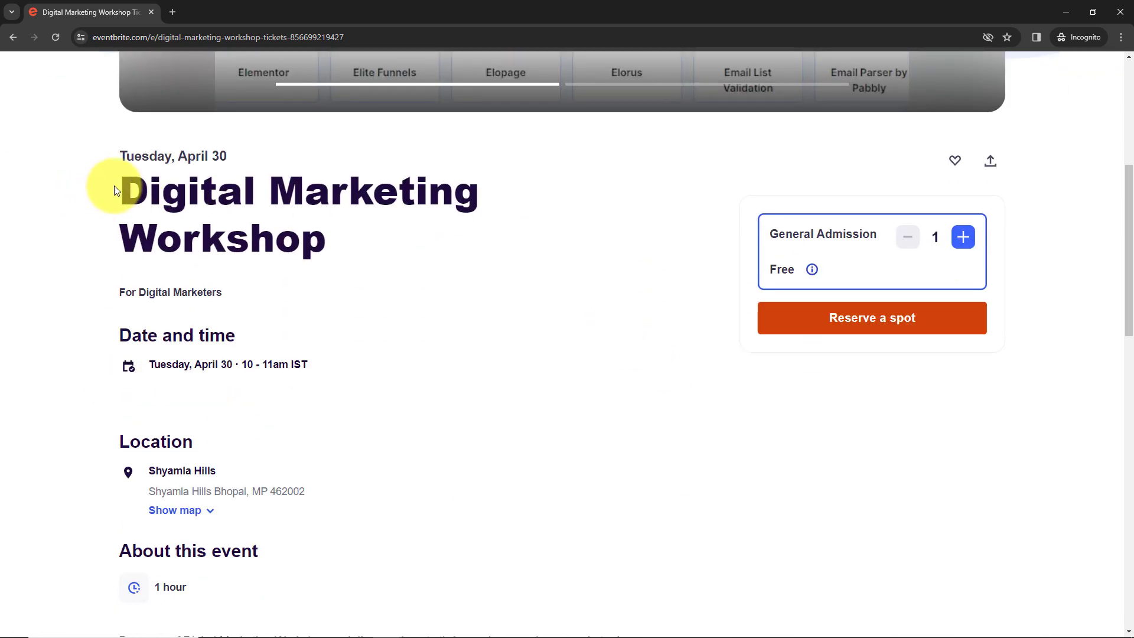
{"action": "left_click_drag", "start_coordinate": [127, 189], "coordinate": [502, 195]}
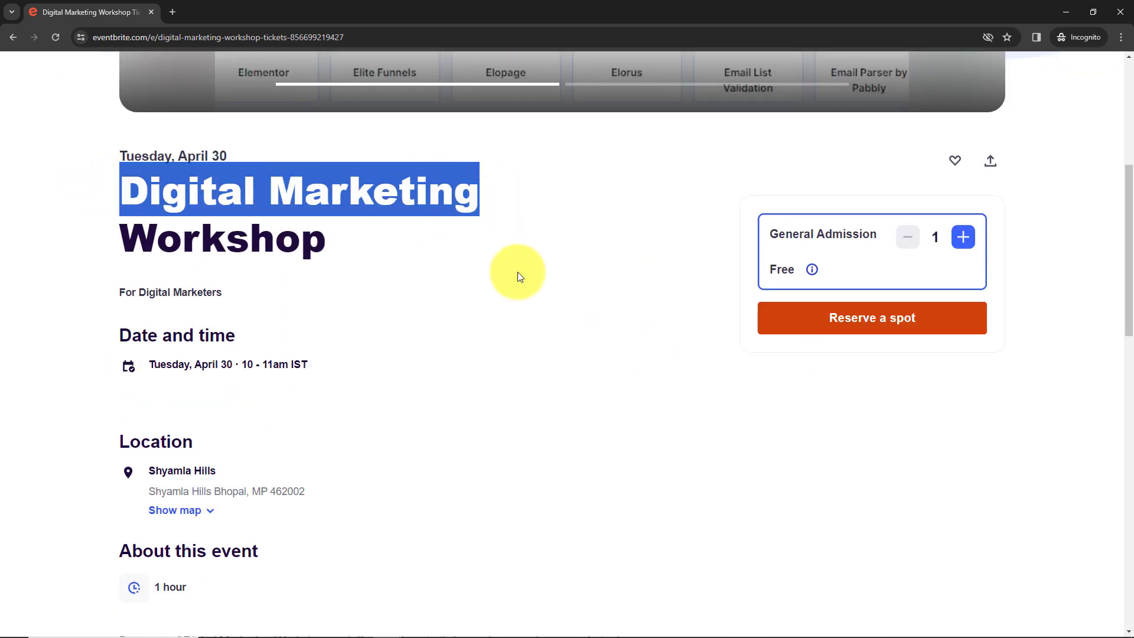
{"action": "left_click", "coordinate": [519, 276]}
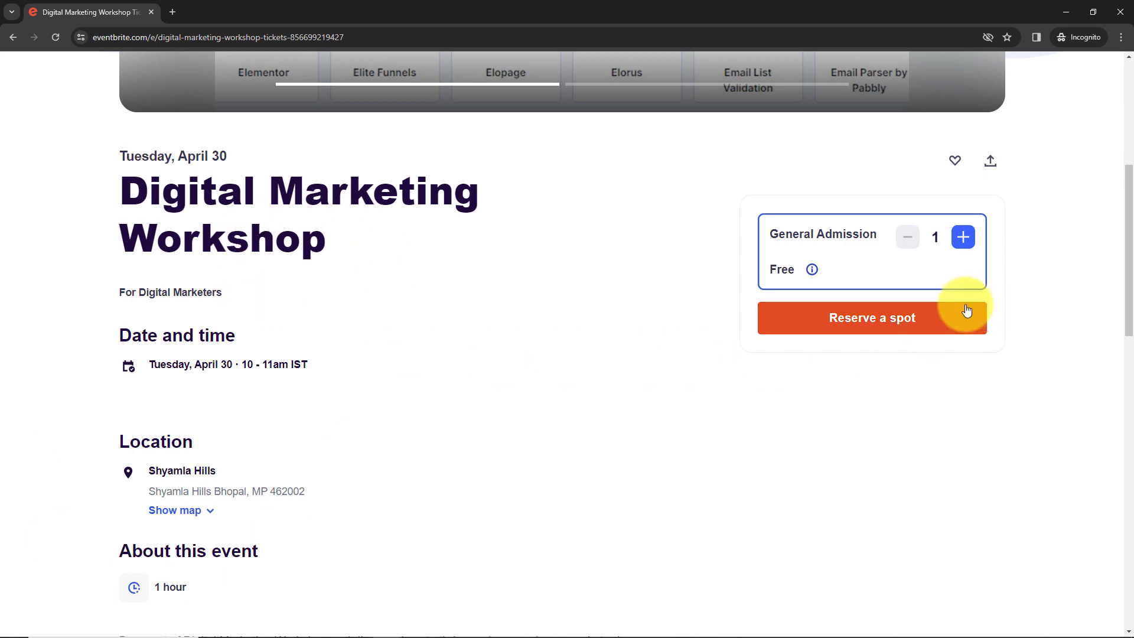
{"action": "left_click", "coordinate": [918, 328]}
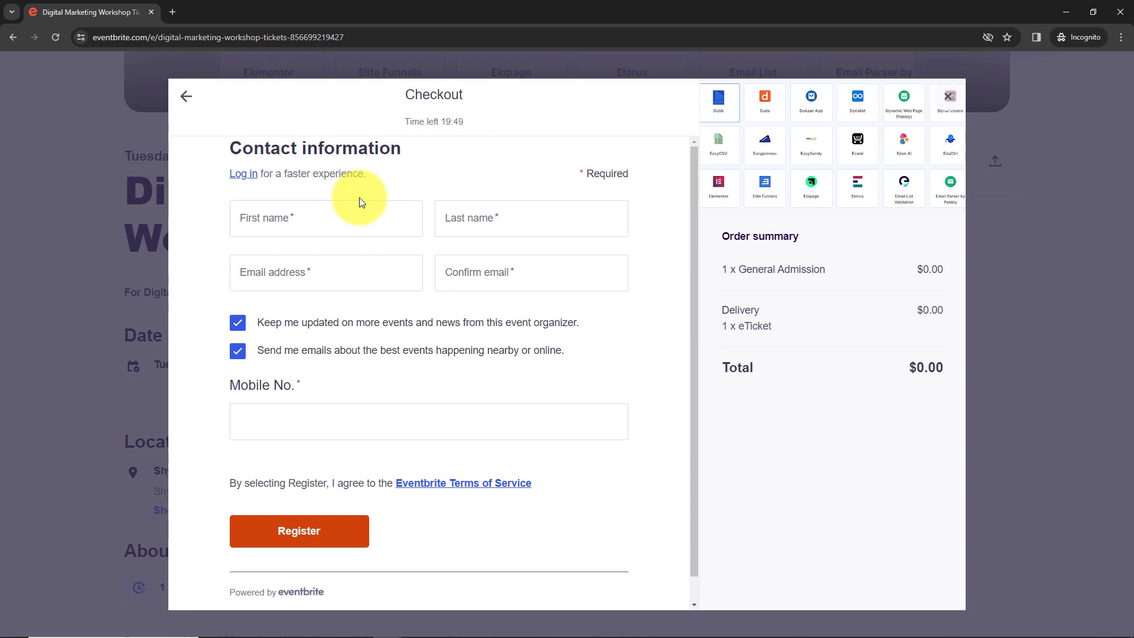
- Enter the test attendee's first name, last name, e-mail and mobile number, then register
{"action": "left_click", "coordinate": [264, 219]}
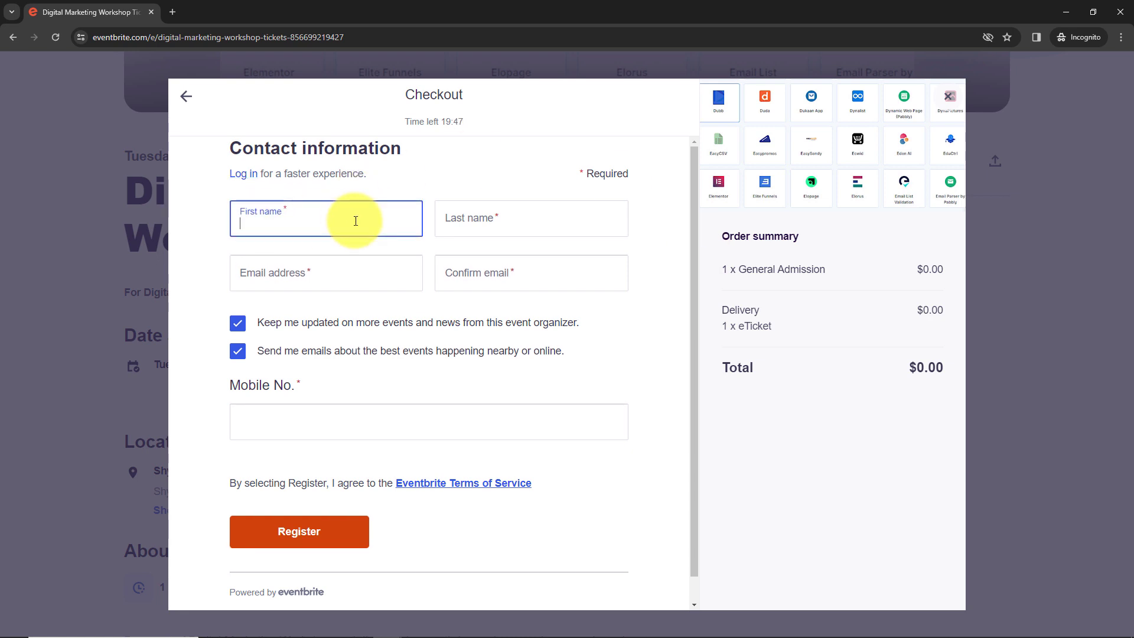
{"action": "type", "text": "Dummy"}
{"action": "left_click", "coordinate": [487, 220]}
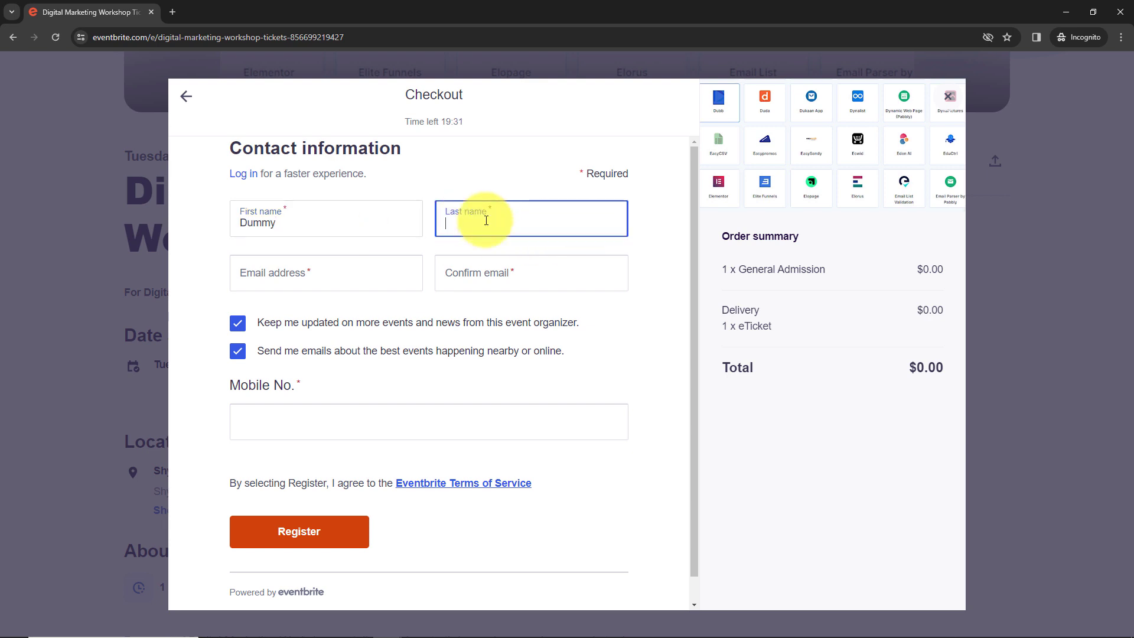
{"action": "type", "text": "Account123"}
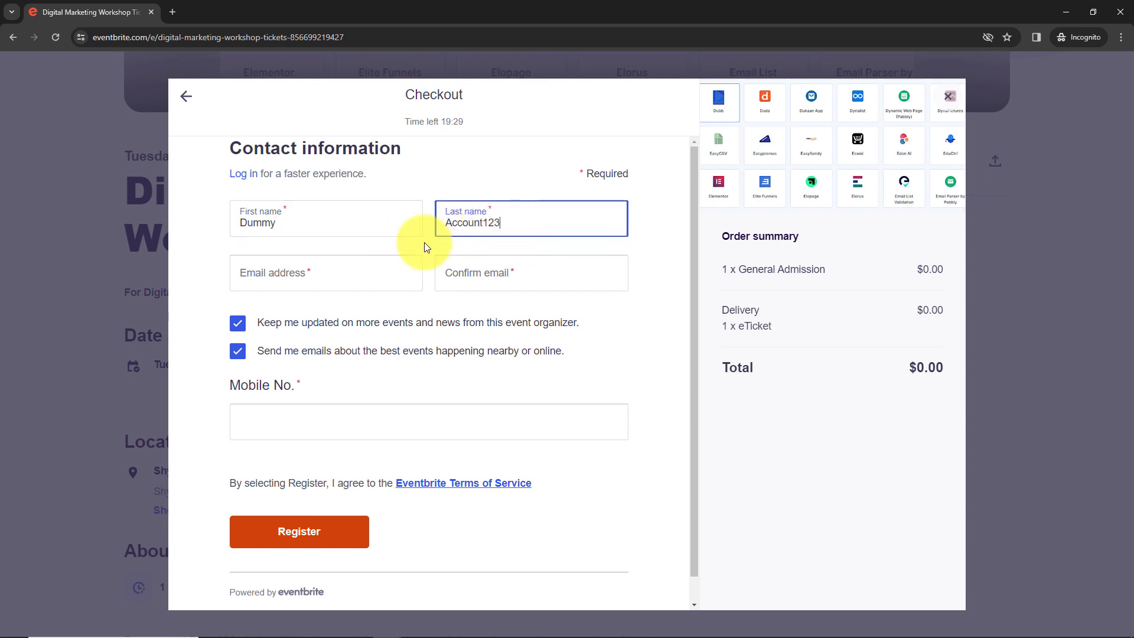
{"action": "left_click", "coordinate": [306, 267]}
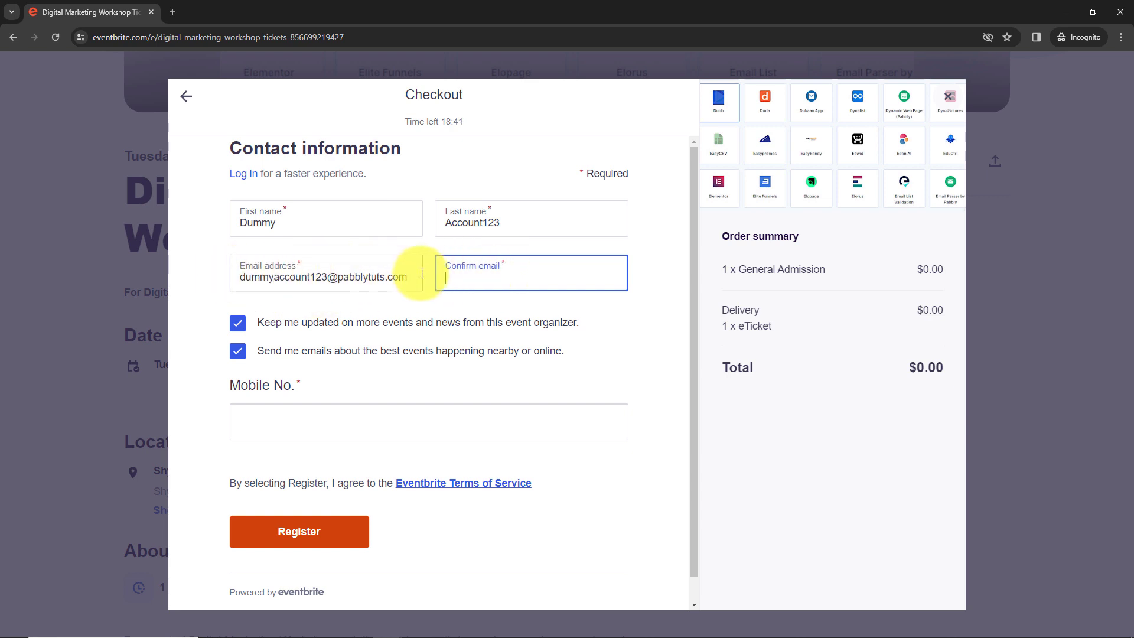
{"action": "left_click", "coordinate": [329, 424]}
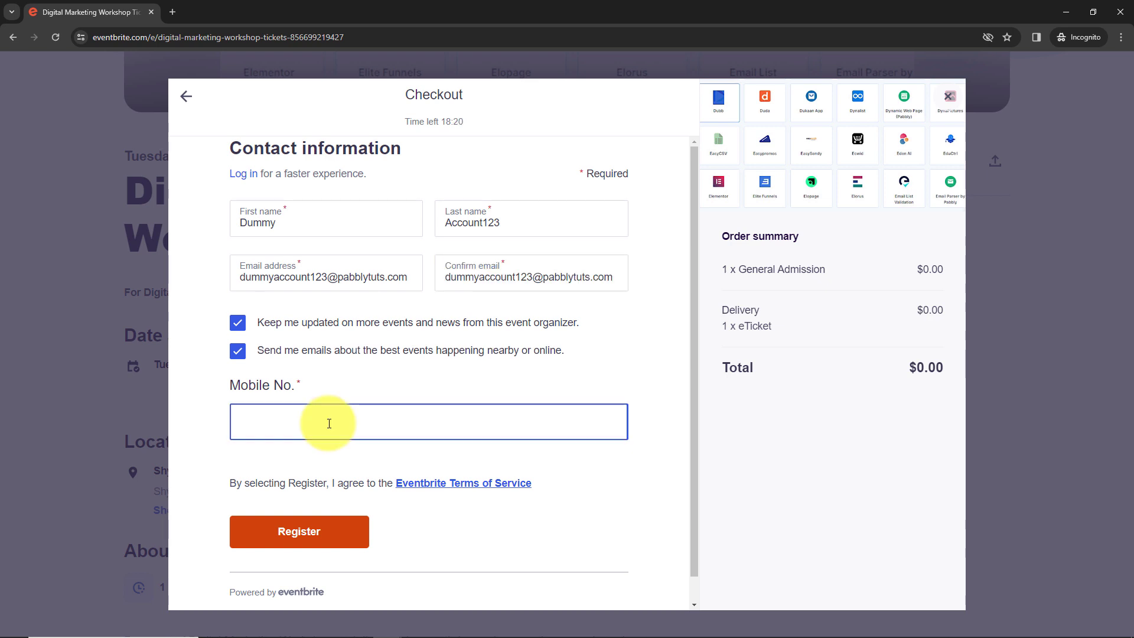
{"action": "type", "text": "+915757575757"}
{"action": "left_click", "coordinate": [307, 539]}
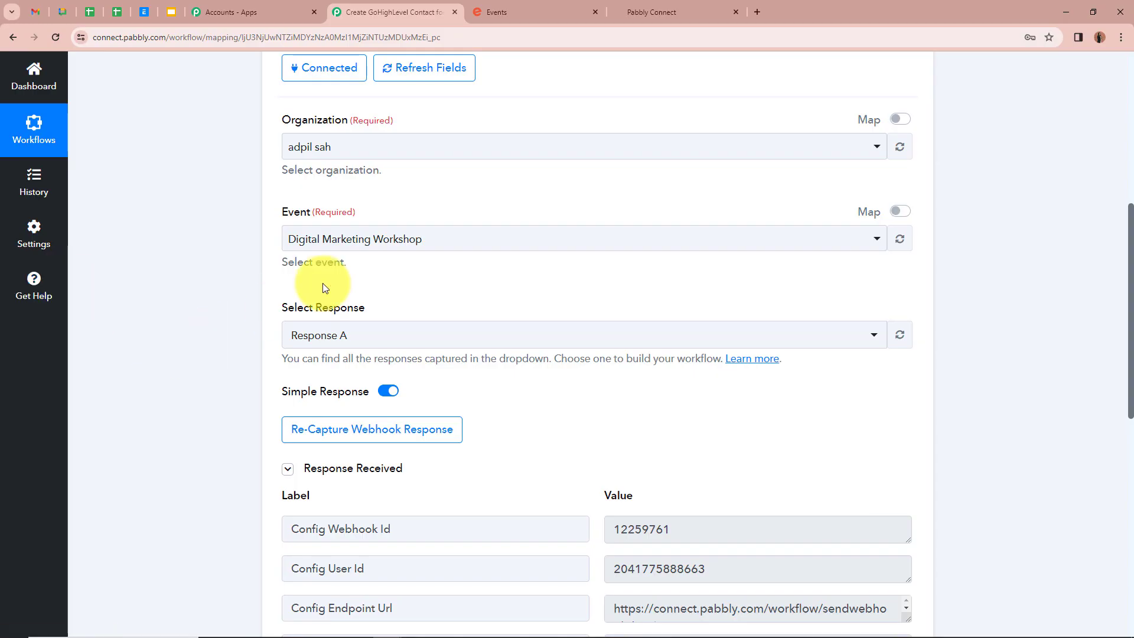
- Scroll through captured Response A, checking Config Action order.placed and the order's Api Url
{"action": "scroll", "coordinate": [322, 283], "scroll_direction": "down", "scroll_amount": 3}
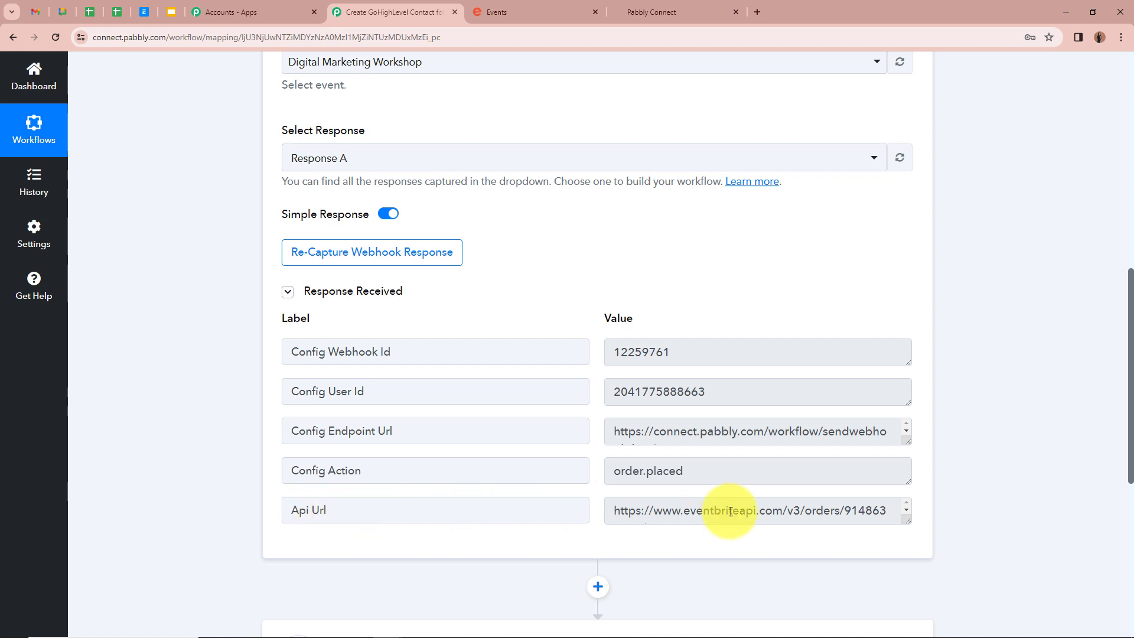
{"action": "scroll", "coordinate": [844, 508], "scroll_direction": "down", "scroll_amount": 1}
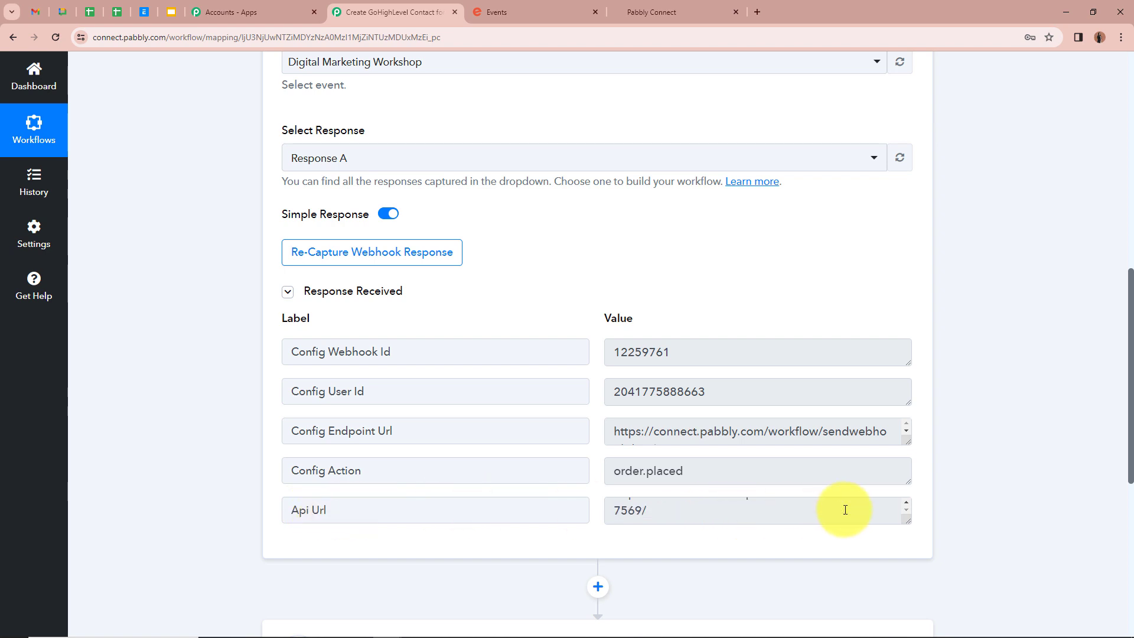
{"action": "scroll", "coordinate": [845, 514], "scroll_direction": "up", "scroll_amount": 1}
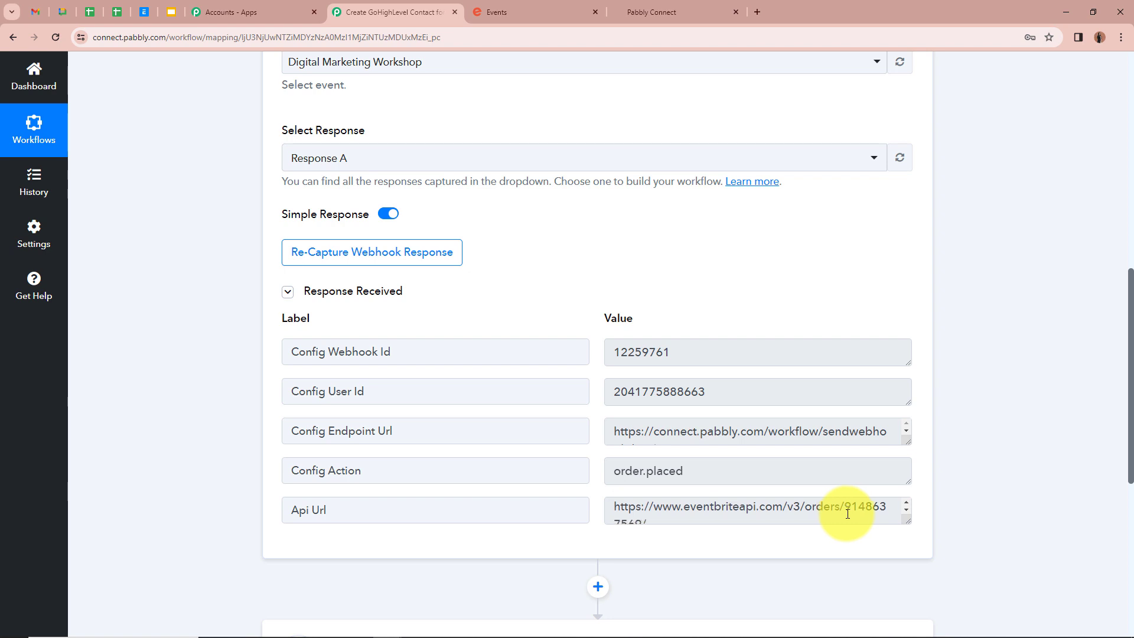
{"action": "scroll", "coordinate": [667, 513], "scroll_direction": "down", "scroll_amount": 1}
{"action": "scroll", "coordinate": [709, 520], "scroll_direction": "up", "scroll_amount": 1}
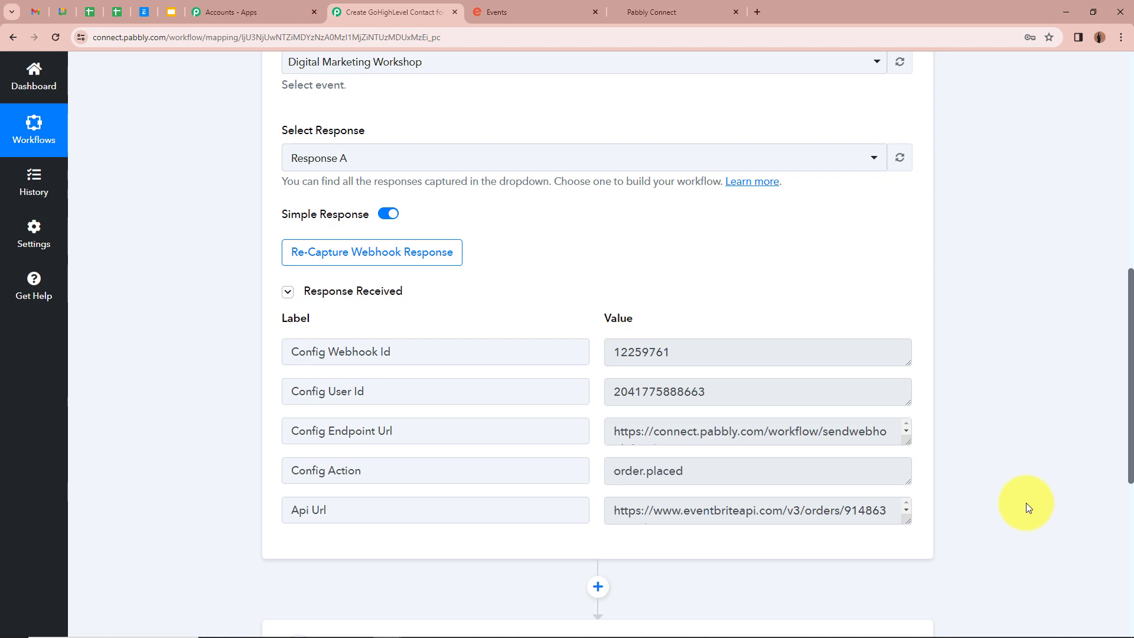
{"action": "scroll", "coordinate": [1012, 480], "scroll_direction": "down", "scroll_amount": 3}
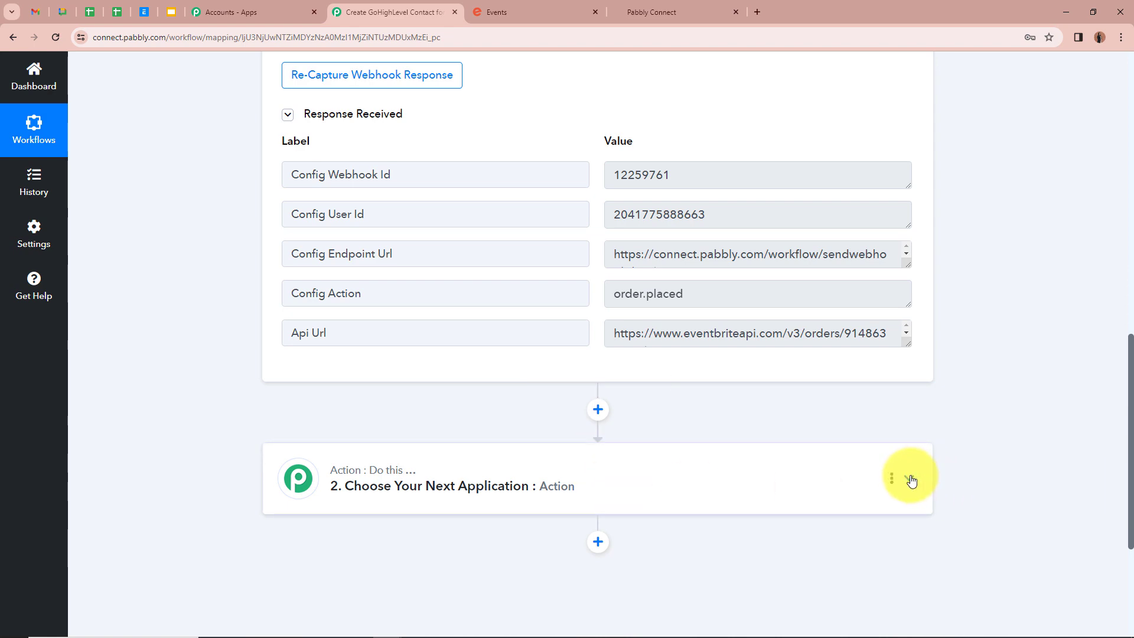
- Make step two a Text Formatter by Pabbly action with the Split Text event, and connect it
{"action": "left_click", "coordinate": [910, 481]}
{"action": "left_click", "coordinate": [454, 318]}
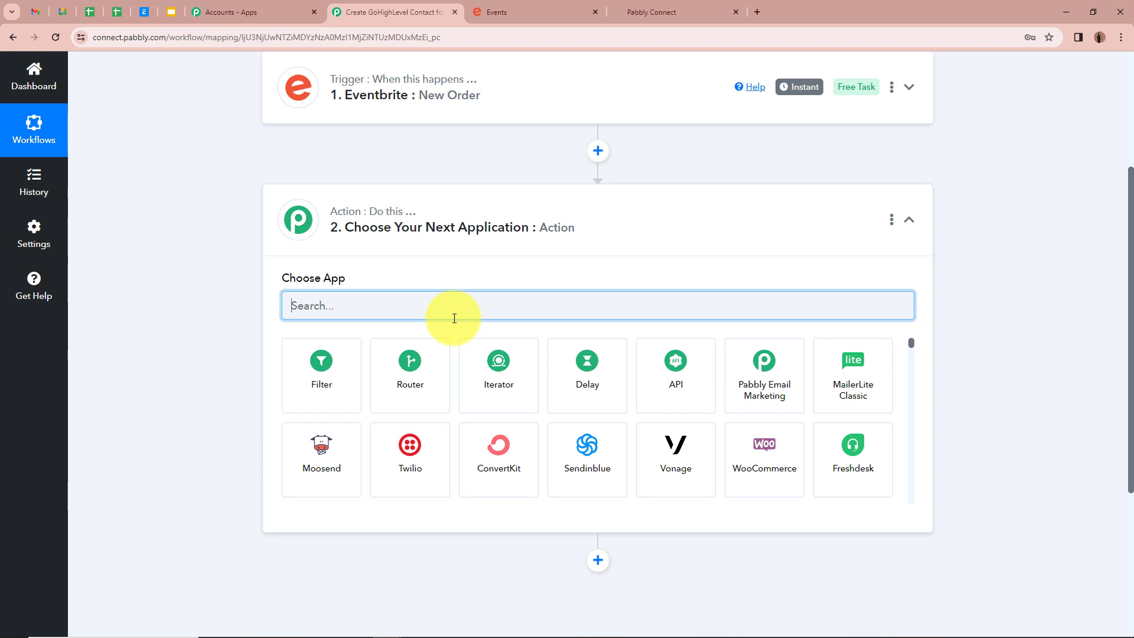
{"action": "type", "text": "Tex"}
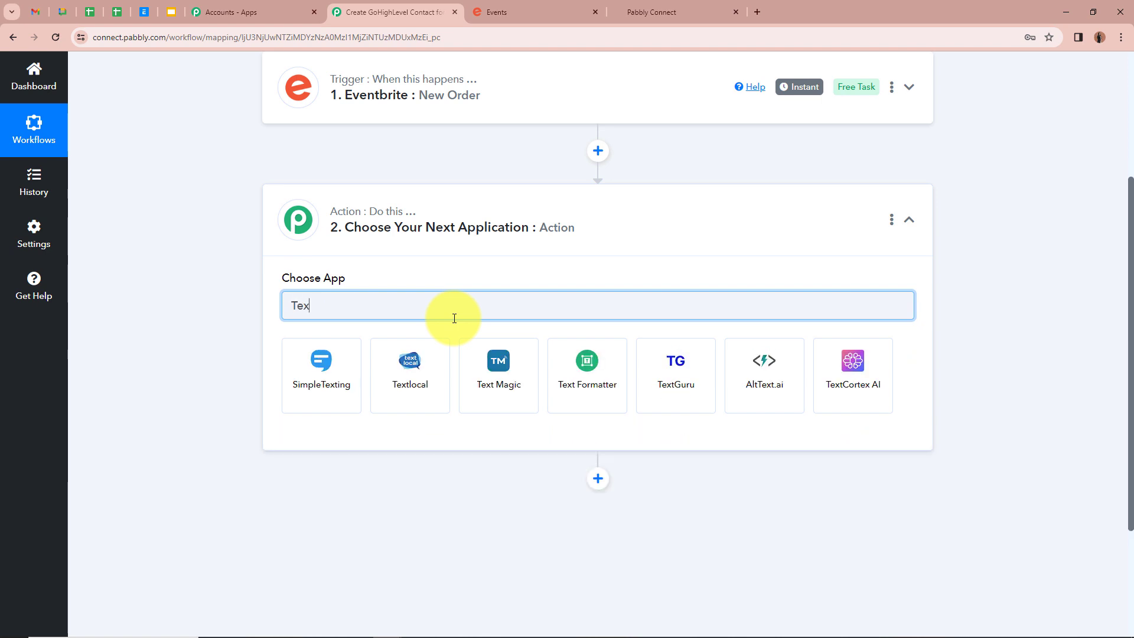
{"action": "left_click", "coordinate": [619, 374]}
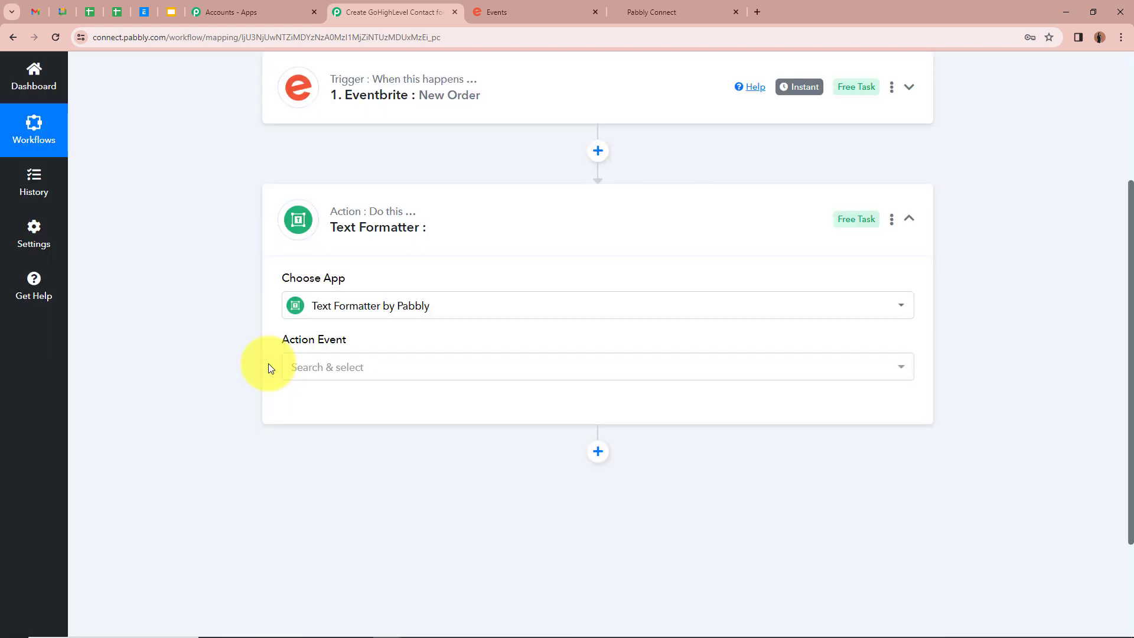
{"action": "left_click", "coordinate": [340, 369]}
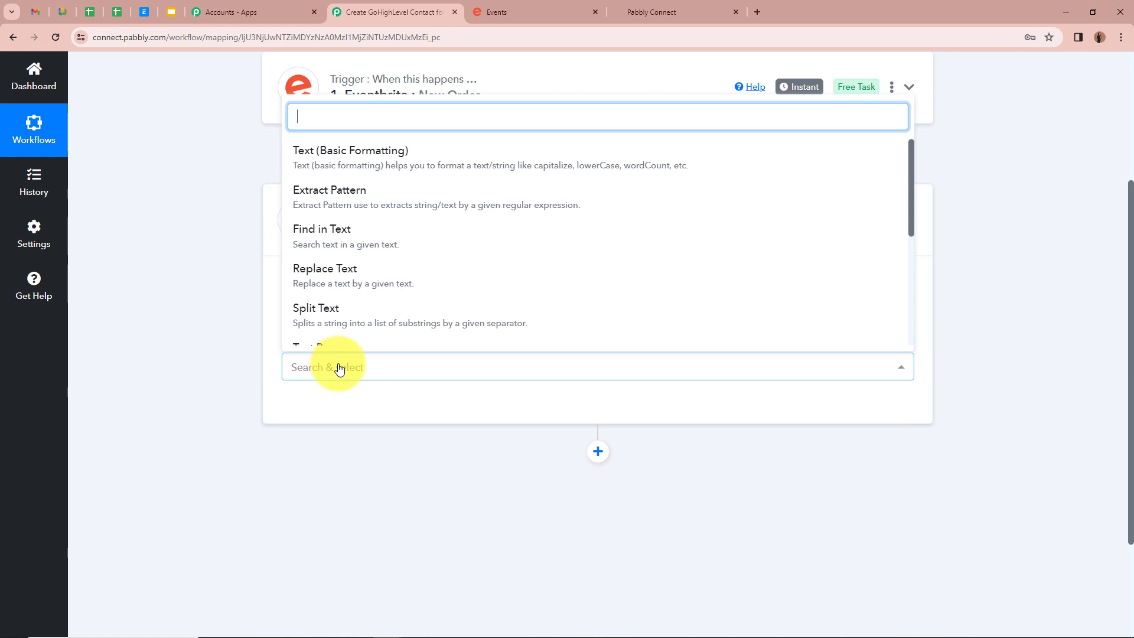
{"action": "left_click", "coordinate": [352, 313]}
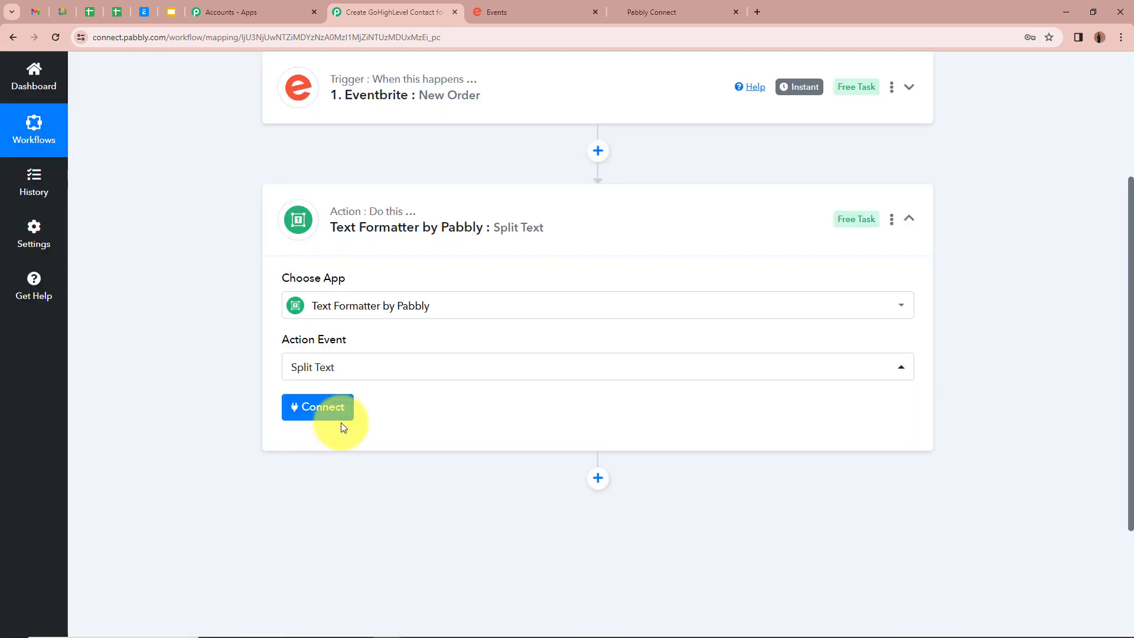
{"action": "left_click", "coordinate": [311, 414]}
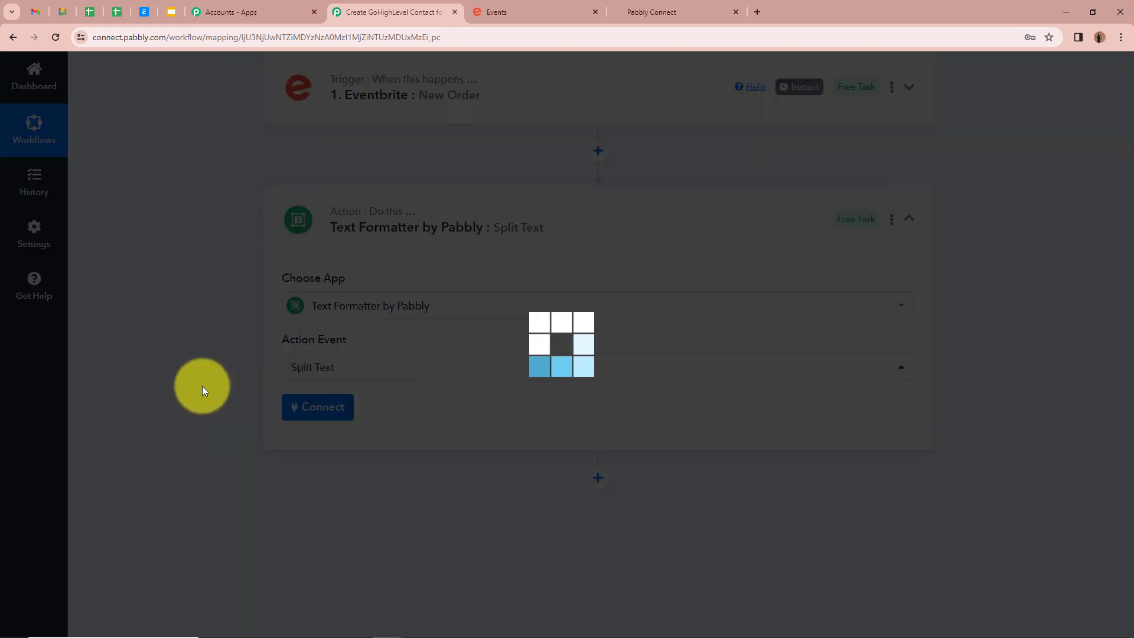
{"action": "scroll", "coordinate": [506, 296], "scroll_direction": "down", "scroll_amount": 1}
{"action": "scroll", "coordinate": [289, 351], "scroll_direction": "down", "scroll_amount": 1}
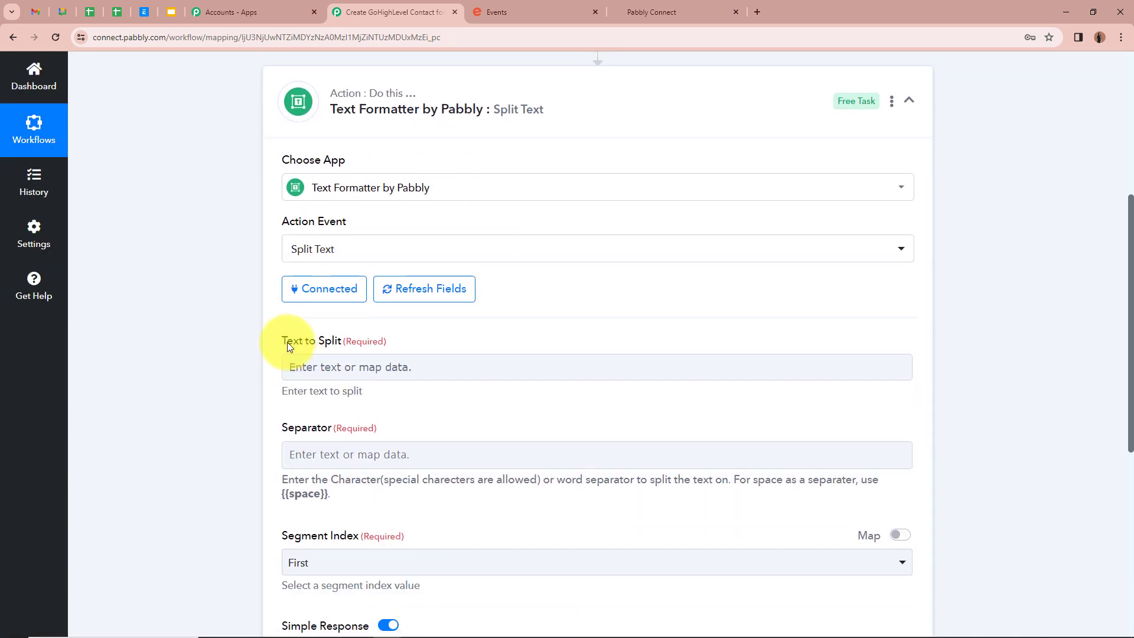
- Map the Eventbrite New Order's 1. Api Url into Text to Split
{"action": "left_click", "coordinate": [373, 363]}
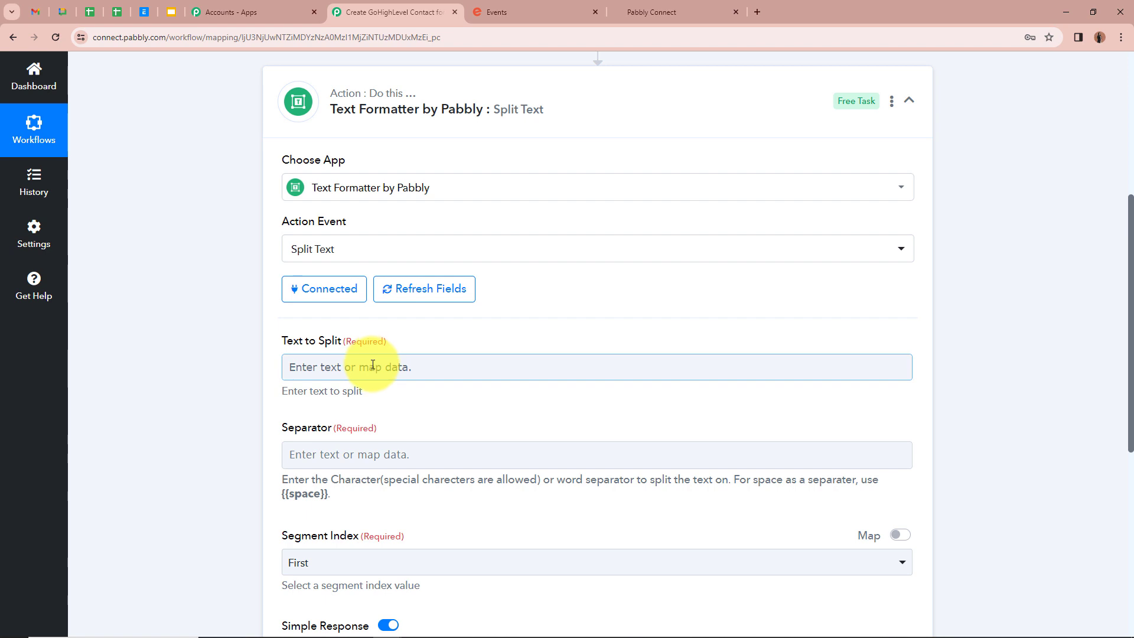
{"action": "left_click", "coordinate": [373, 365]}
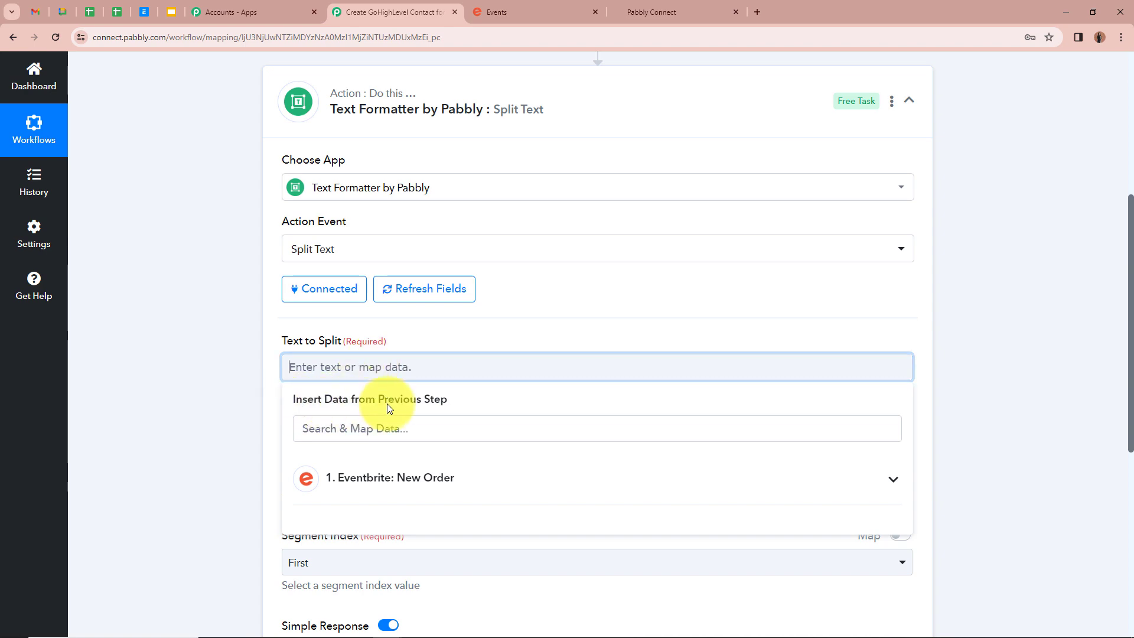
{"action": "scroll", "coordinate": [215, 408], "scroll_direction": "up", "scroll_amount": 5}
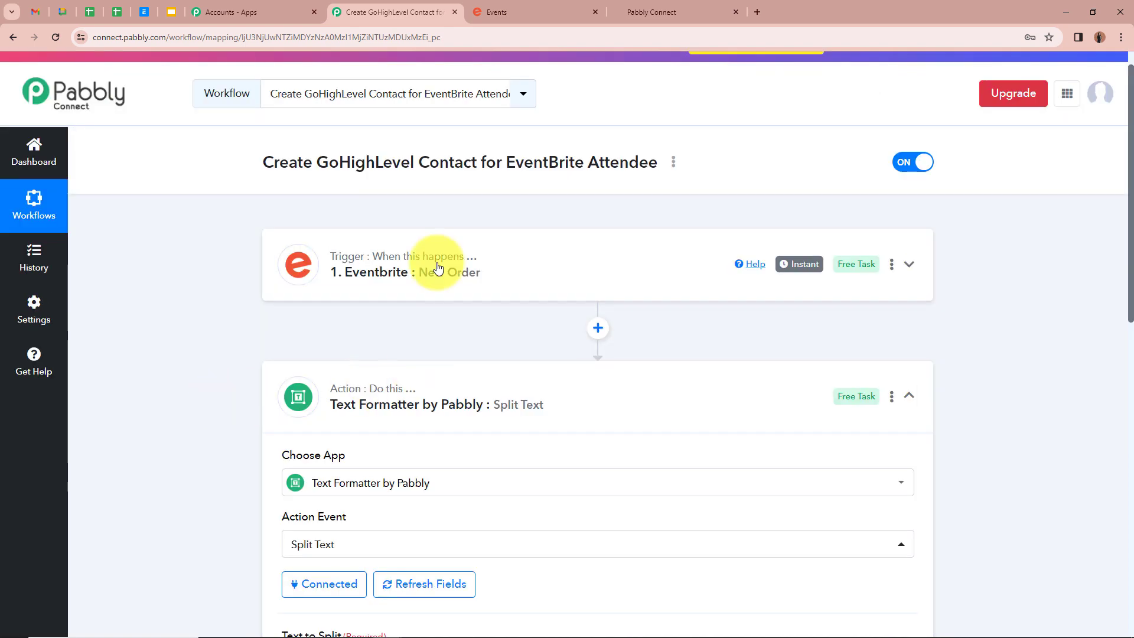
{"action": "scroll", "coordinate": [241, 345], "scroll_direction": "down", "scroll_amount": 6}
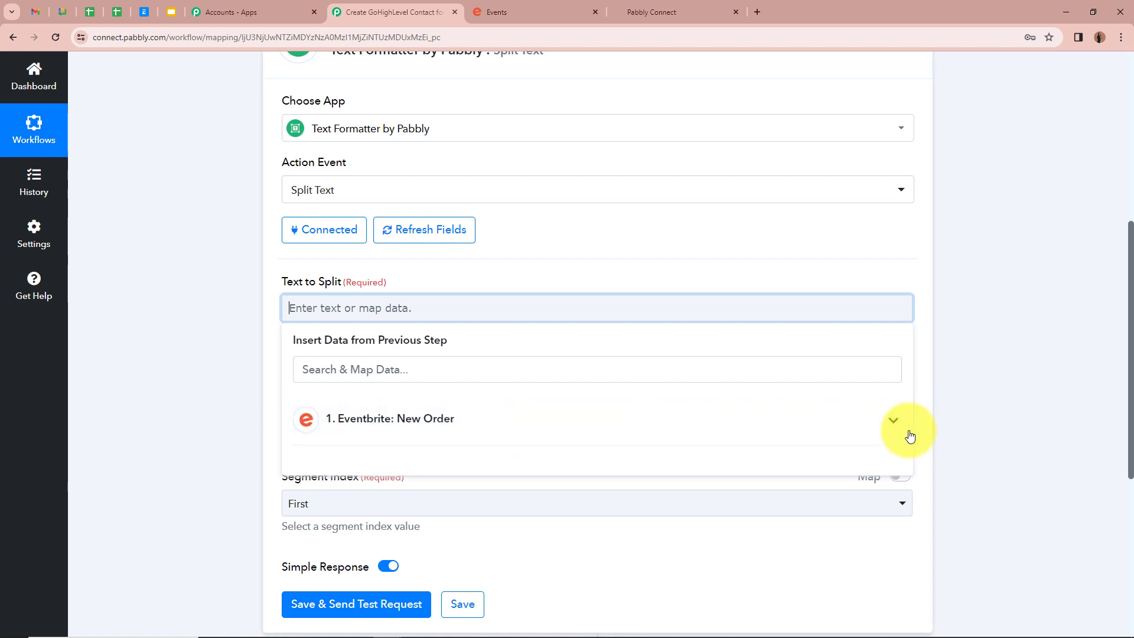
{"action": "left_click", "coordinate": [892, 421]}
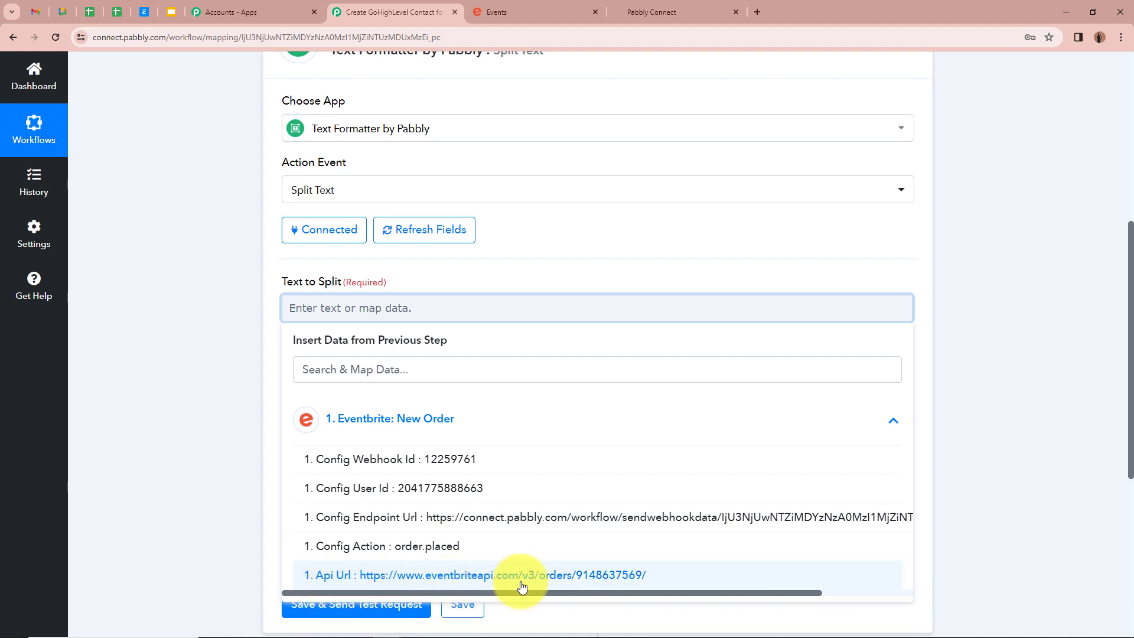
{"action": "left_click", "coordinate": [647, 576]}
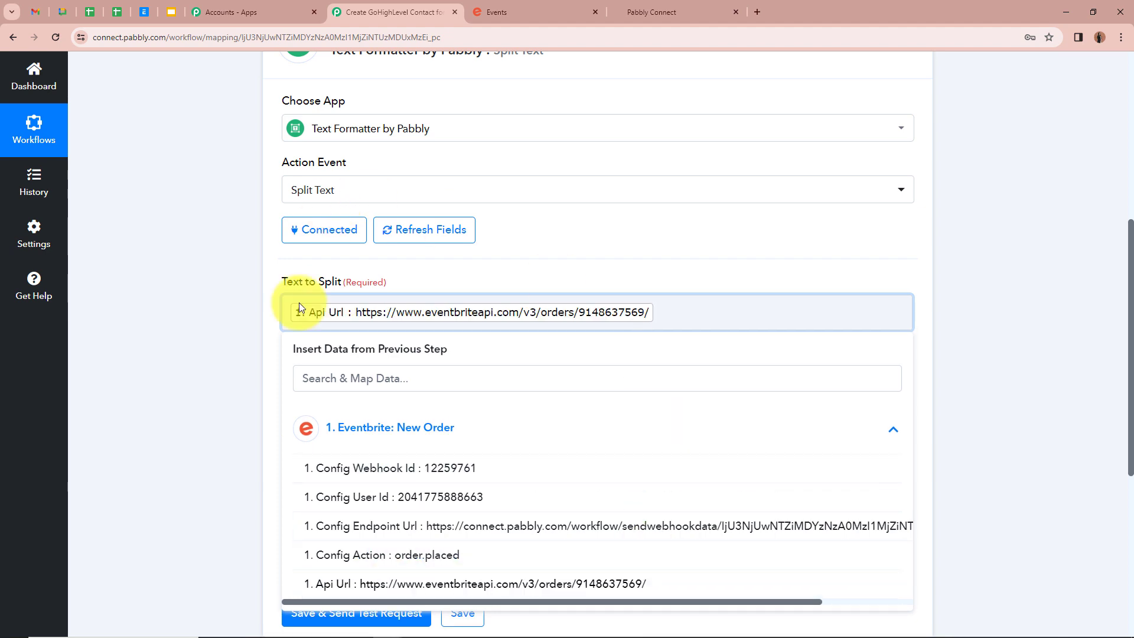
{"action": "left_click", "coordinate": [205, 328]}
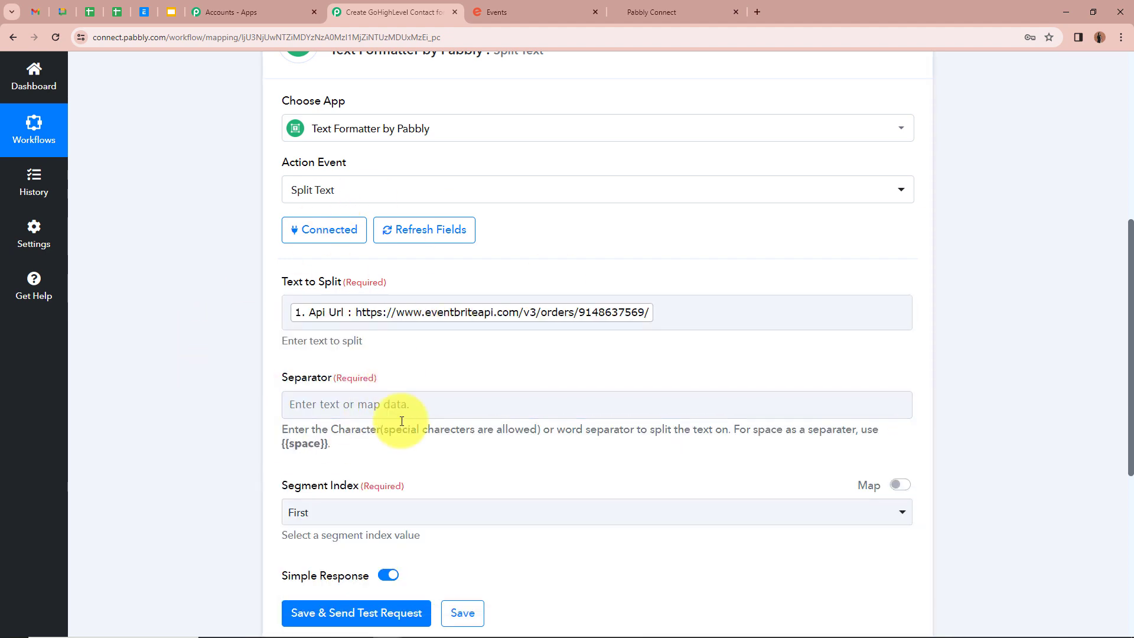
- Set the separator to / and the Segment Index to Second to Last
{"action": "left_click", "coordinate": [303, 404]}
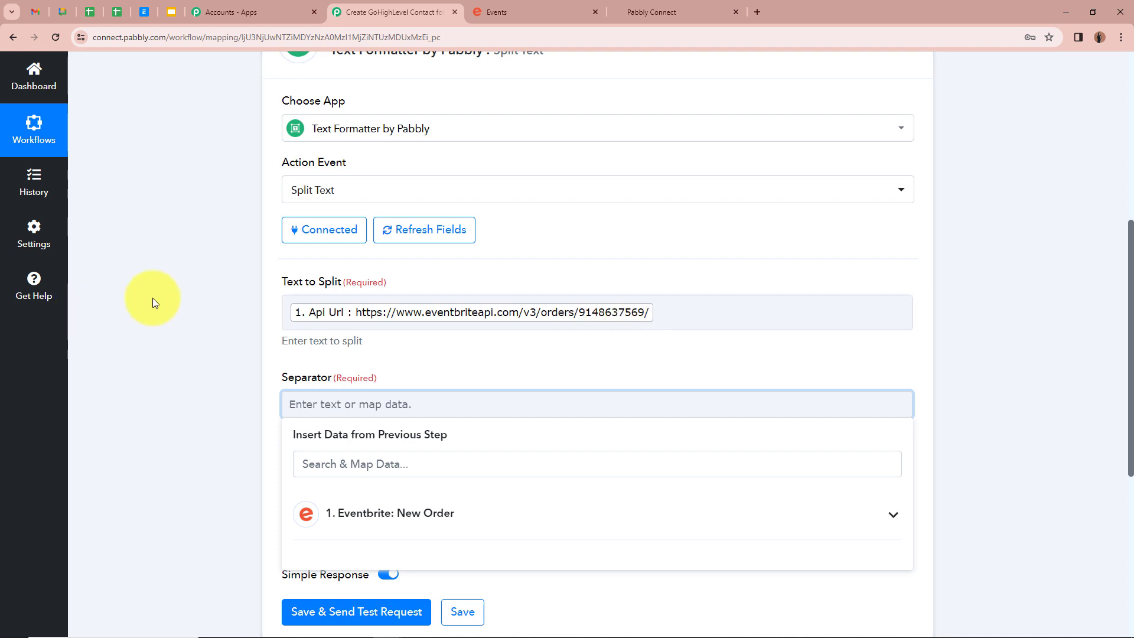
{"action": "type", "text": "/"}
{"action": "left_click", "coordinate": [153, 298]}
{"action": "scroll", "coordinate": [153, 298], "scroll_direction": "down", "scroll_amount": 3}
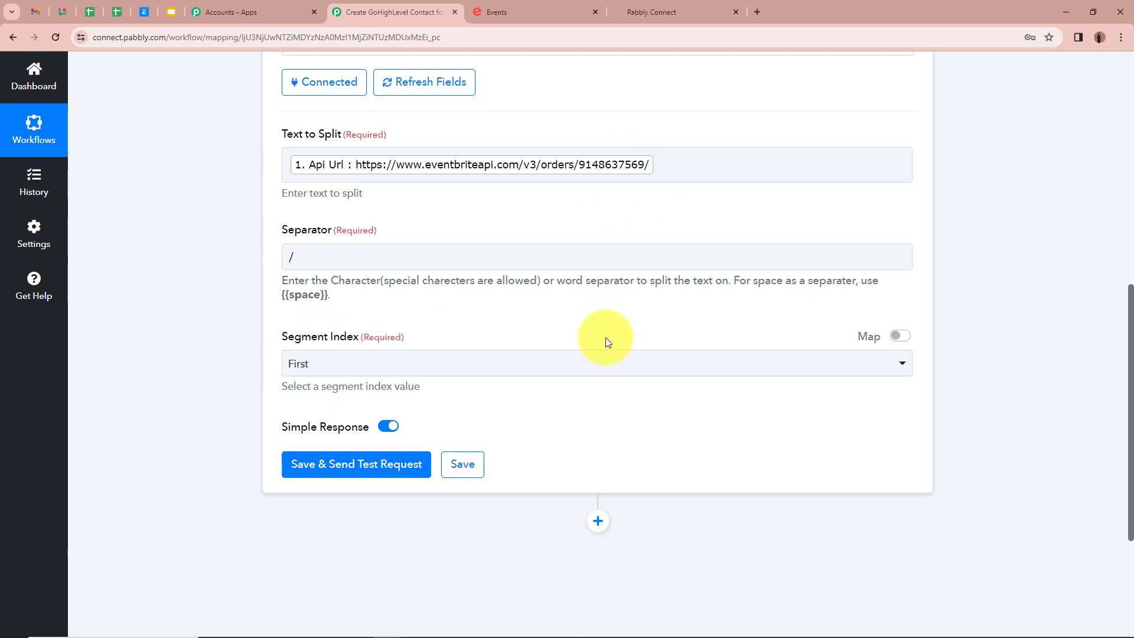
{"action": "left_click", "coordinate": [607, 363]}
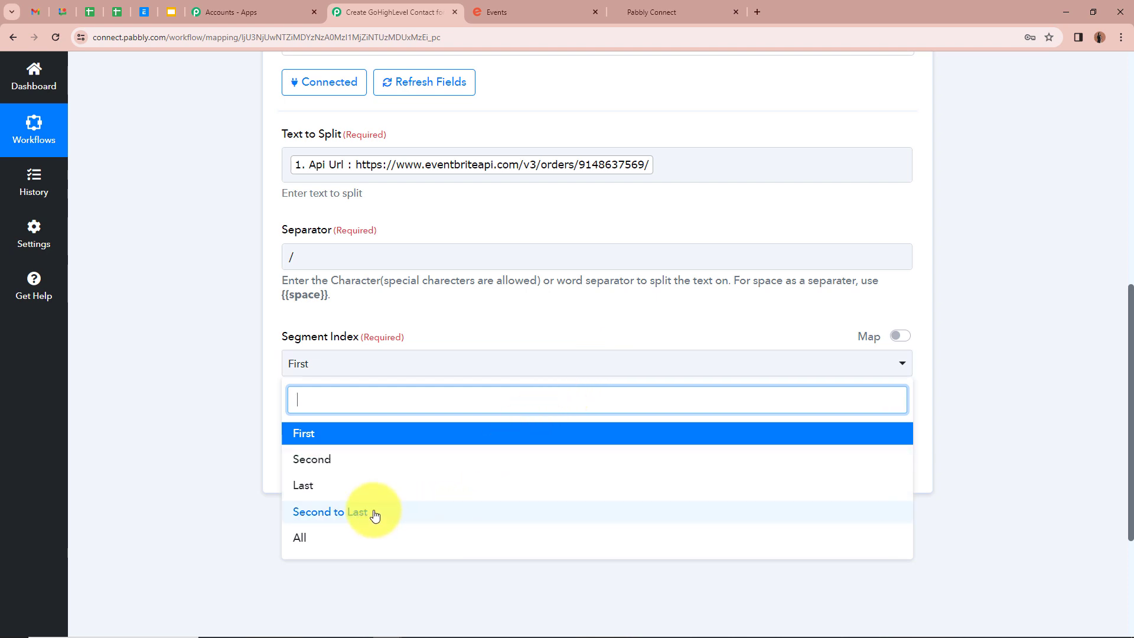
{"action": "left_click", "coordinate": [449, 518]}
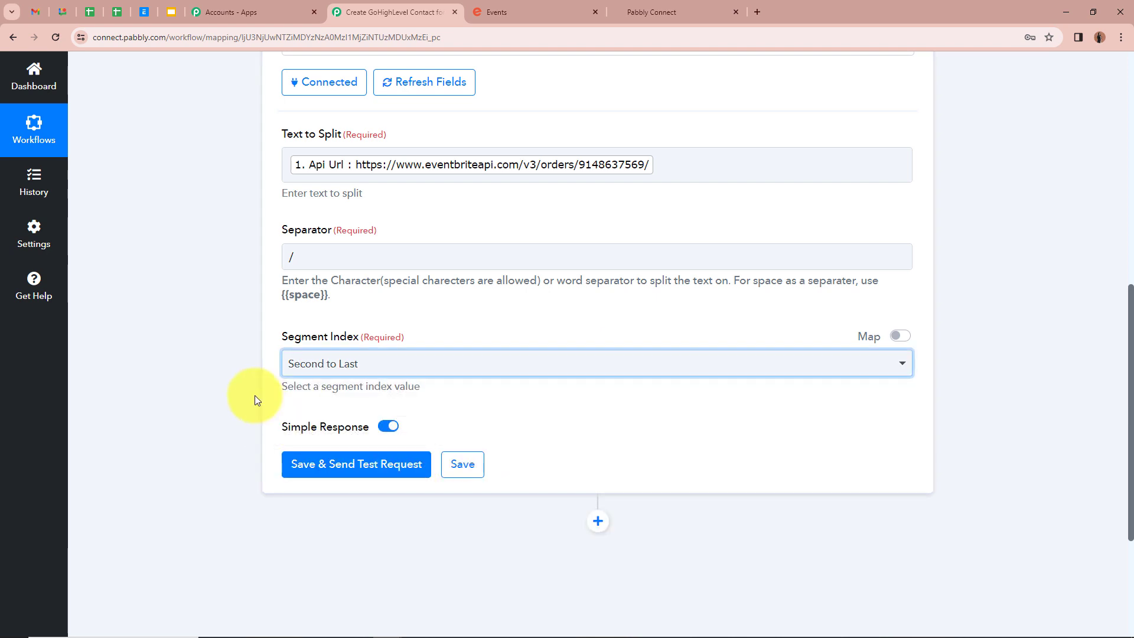
{"action": "scroll", "coordinate": [228, 285], "scroll_direction": "down", "scroll_amount": 1}
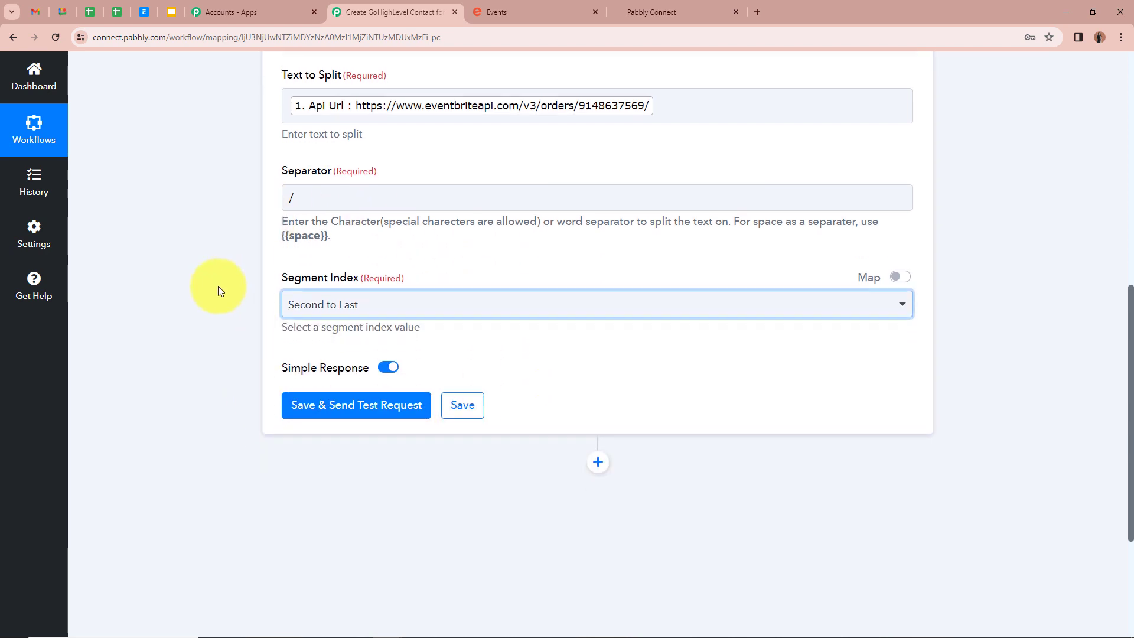
- Save and test the Split Text step, confirming its Result is the order ID
{"action": "left_click", "coordinate": [347, 407]}
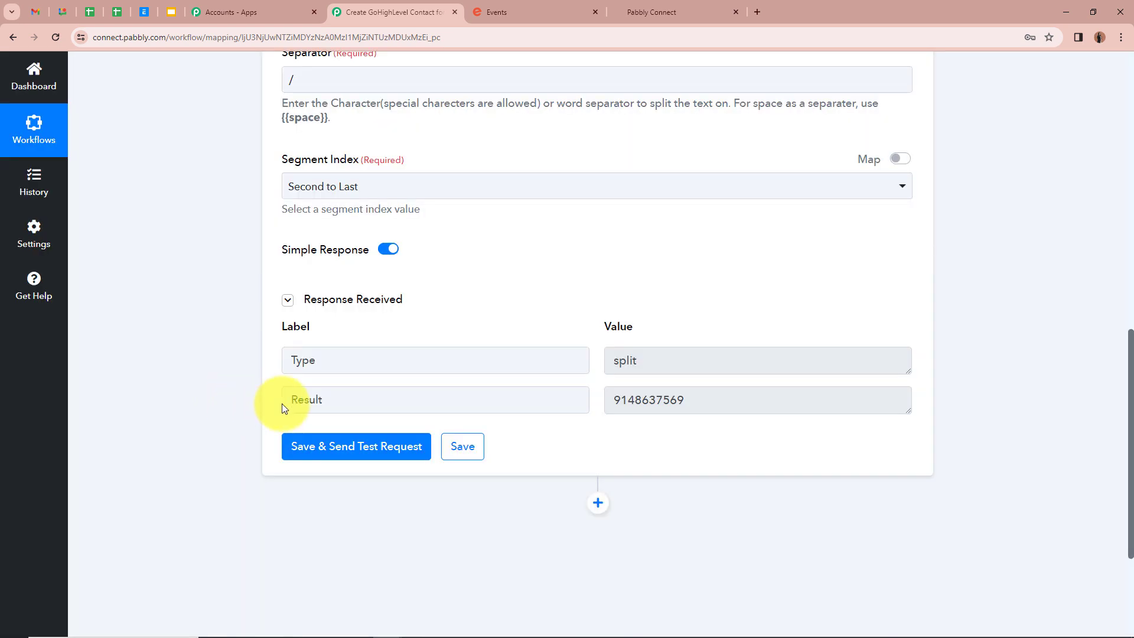
{"action": "left_click_drag", "start_coordinate": [609, 402], "coordinate": [719, 410]}
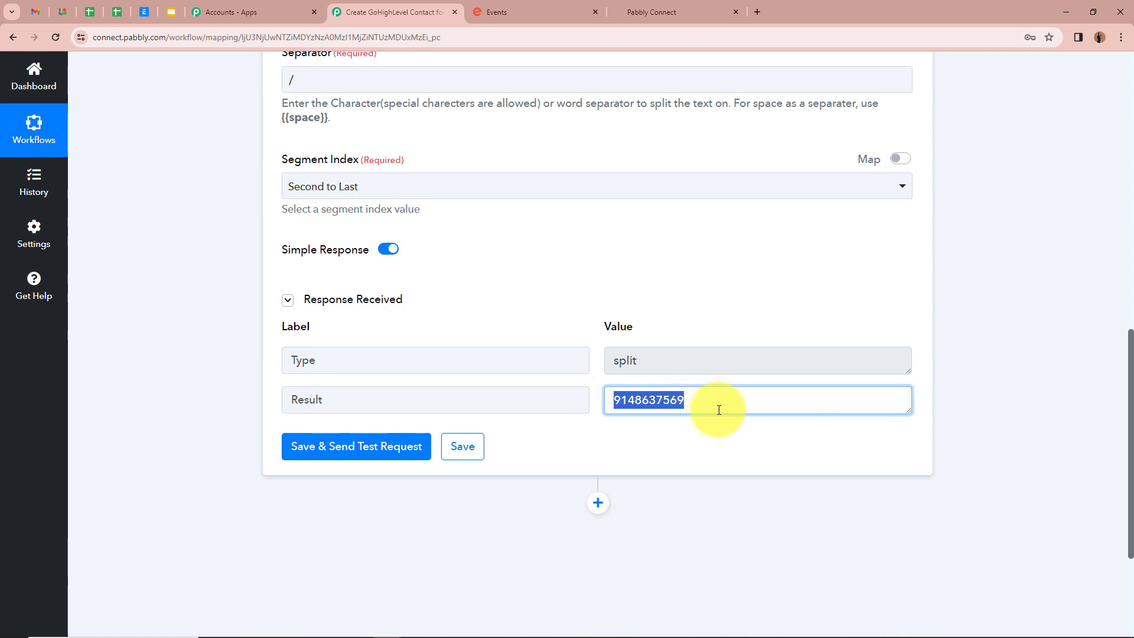
{"action": "left_click", "coordinate": [800, 505]}
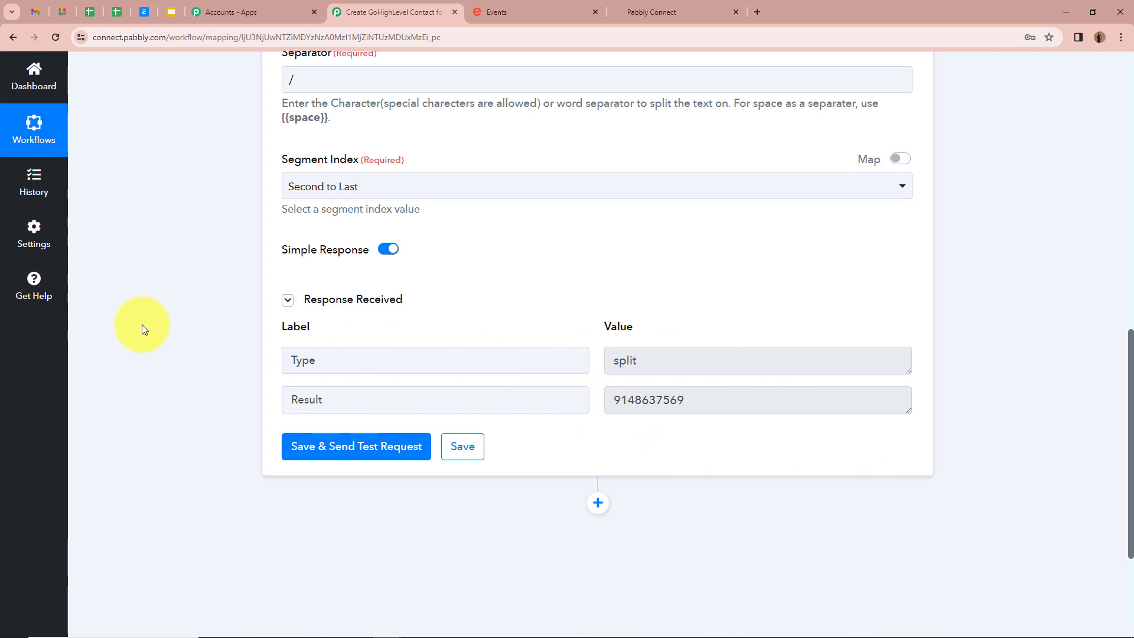
{"action": "scroll", "coordinate": [143, 324], "scroll_direction": "down", "scroll_amount": 2}
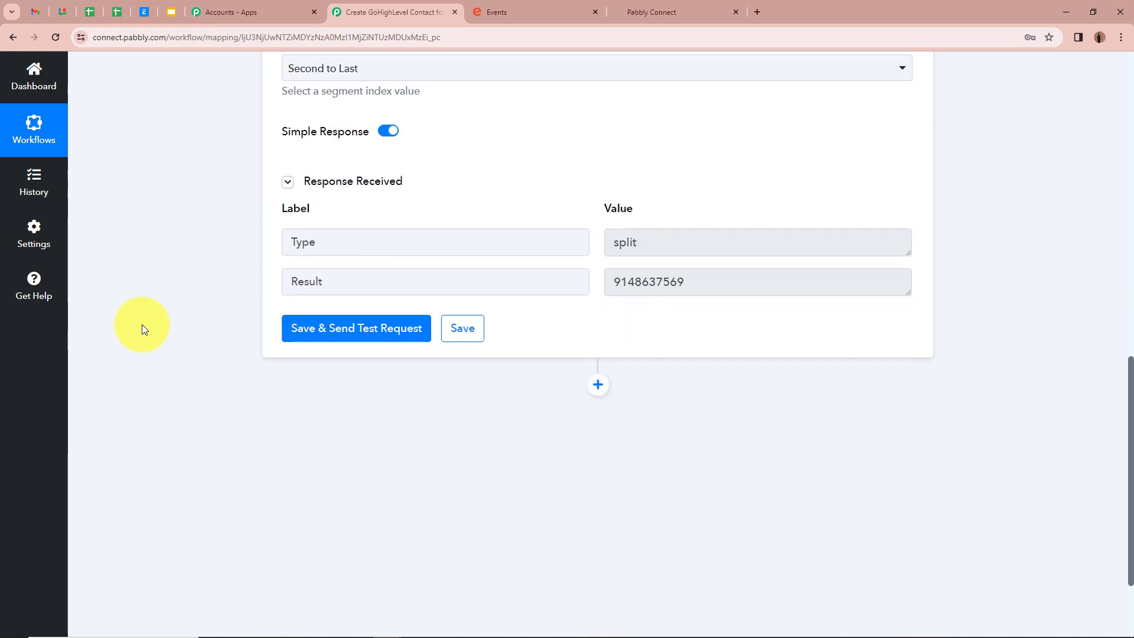
{"action": "scroll", "coordinate": [142, 330], "scroll_direction": "down", "scroll_amount": 1}
- Add an Eventbrite Get Attendee by Order Id step using the existing Eventbrite connection
{"action": "left_click", "coordinate": [598, 323]}
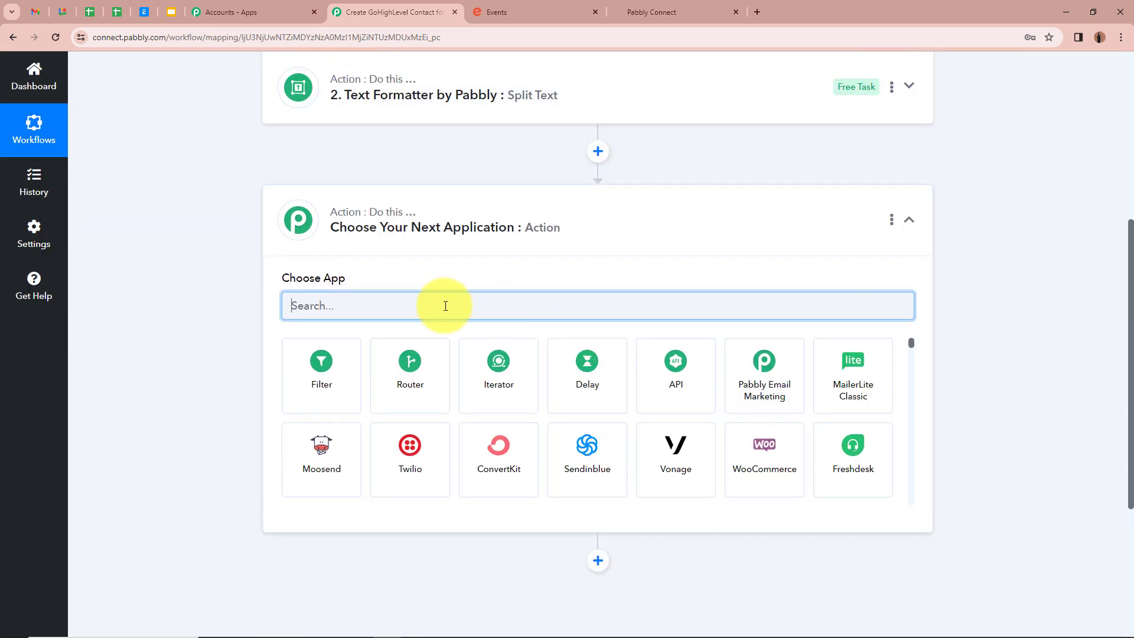
{"action": "type", "text": "Eve"}
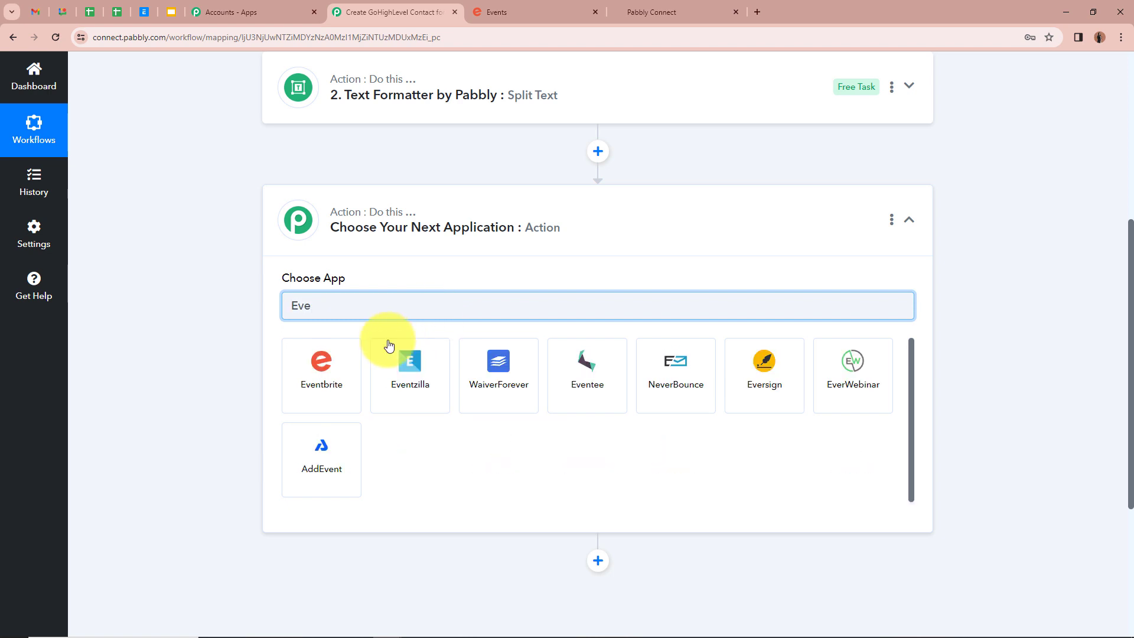
{"action": "left_click", "coordinate": [312, 377]}
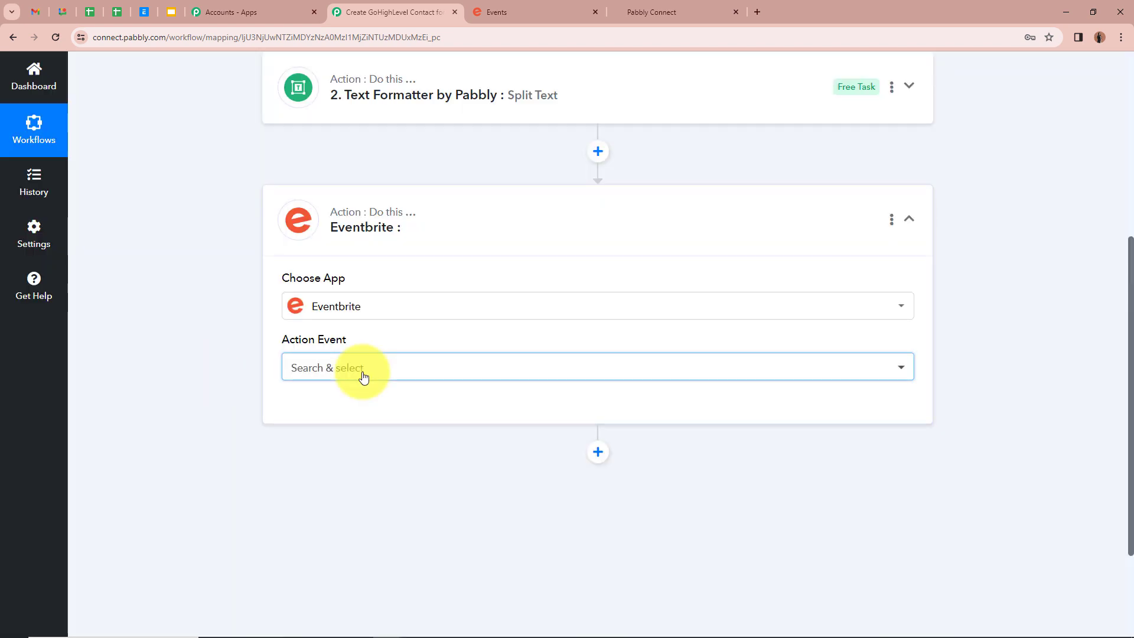
{"action": "left_click", "coordinate": [362, 372]}
{"action": "scroll", "coordinate": [460, 304], "scroll_direction": "down", "scroll_amount": 5}
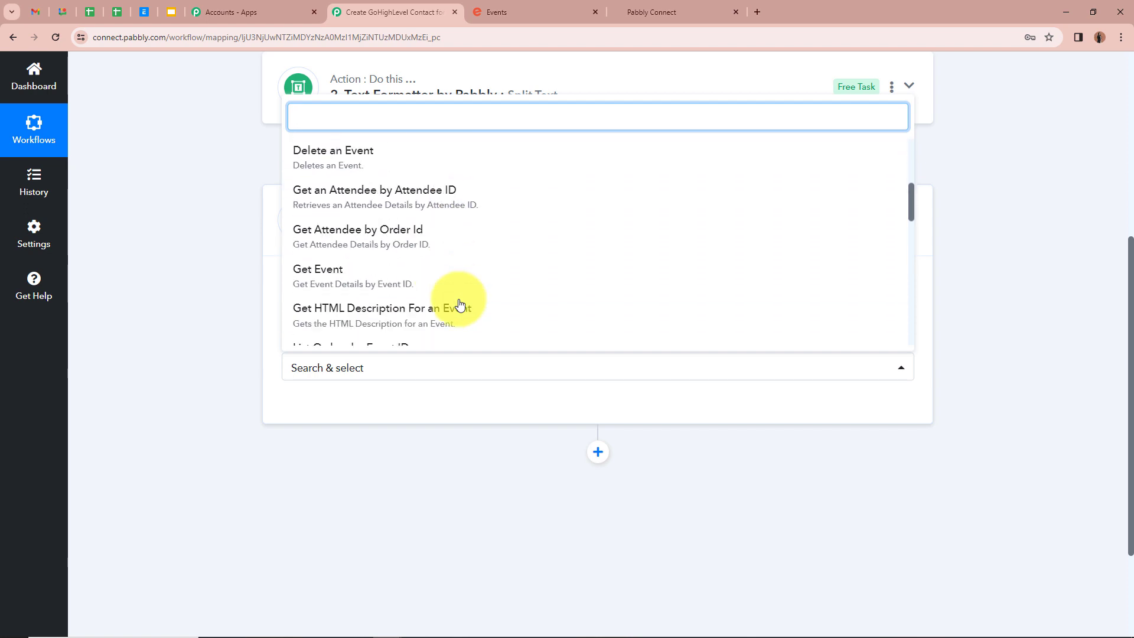
{"action": "left_click", "coordinate": [429, 236]}
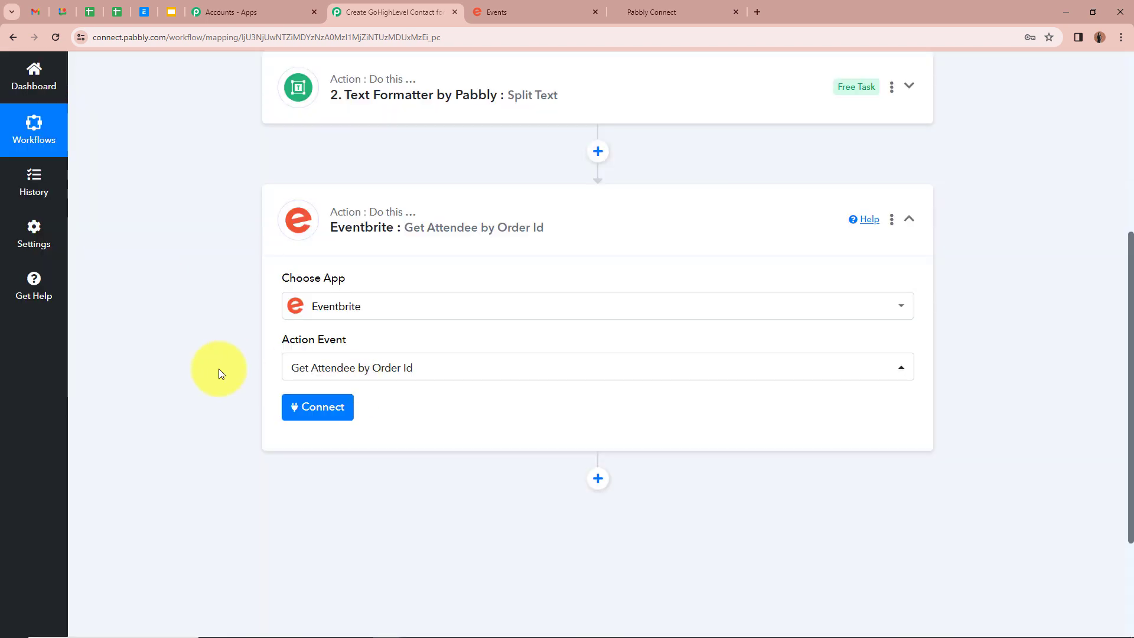
{"action": "left_click", "coordinate": [332, 420]}
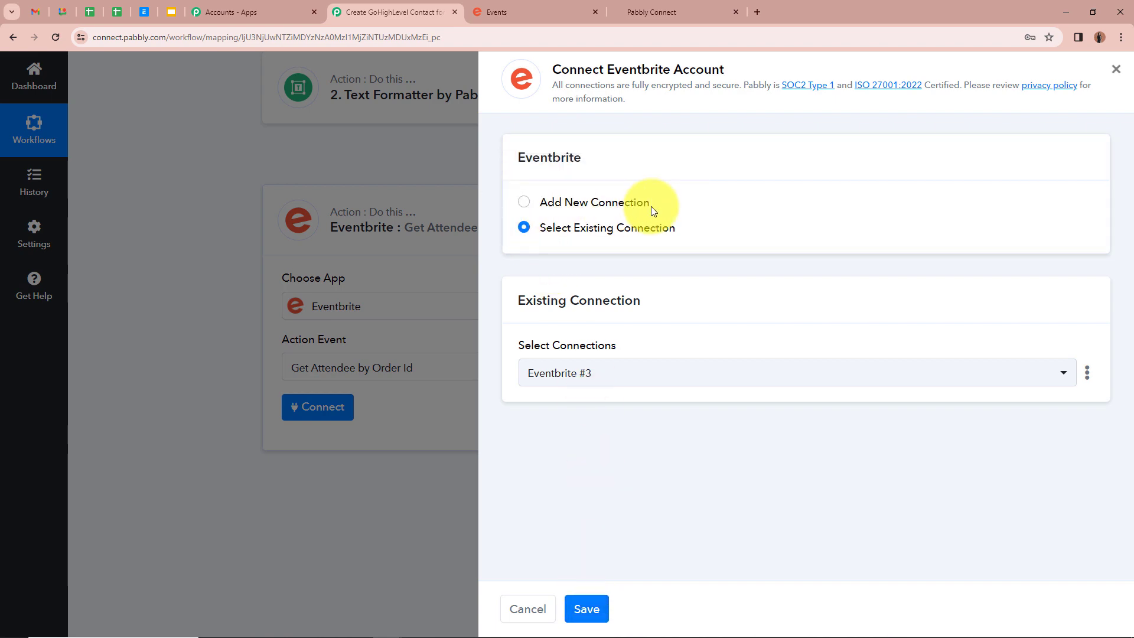
{"action": "left_click", "coordinate": [590, 611]}
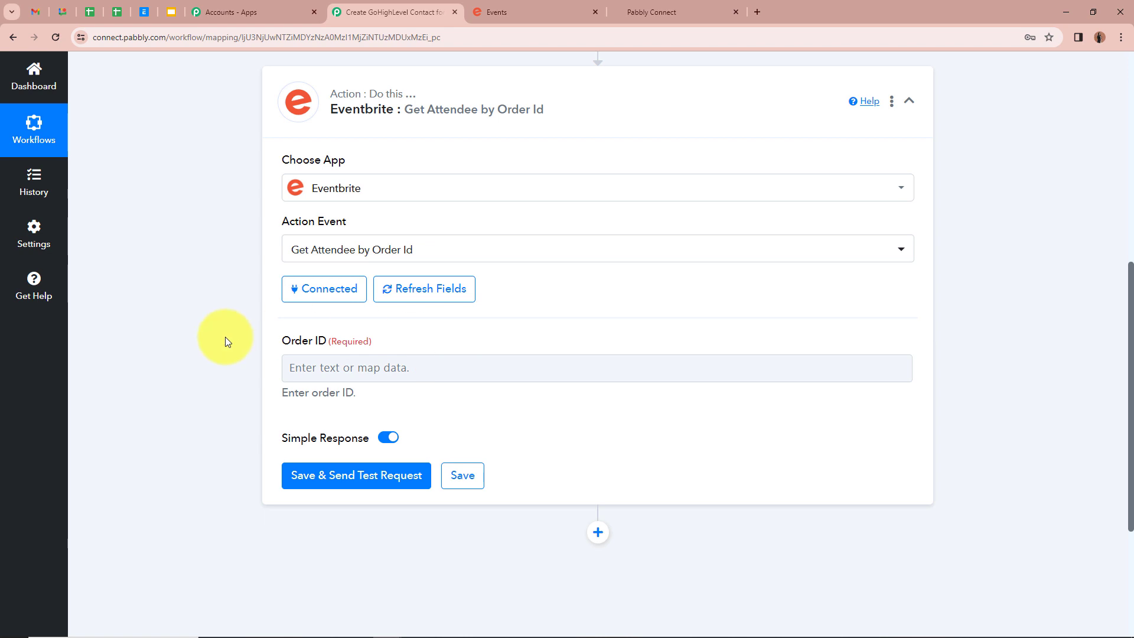
{"action": "left_click", "coordinate": [387, 367]}
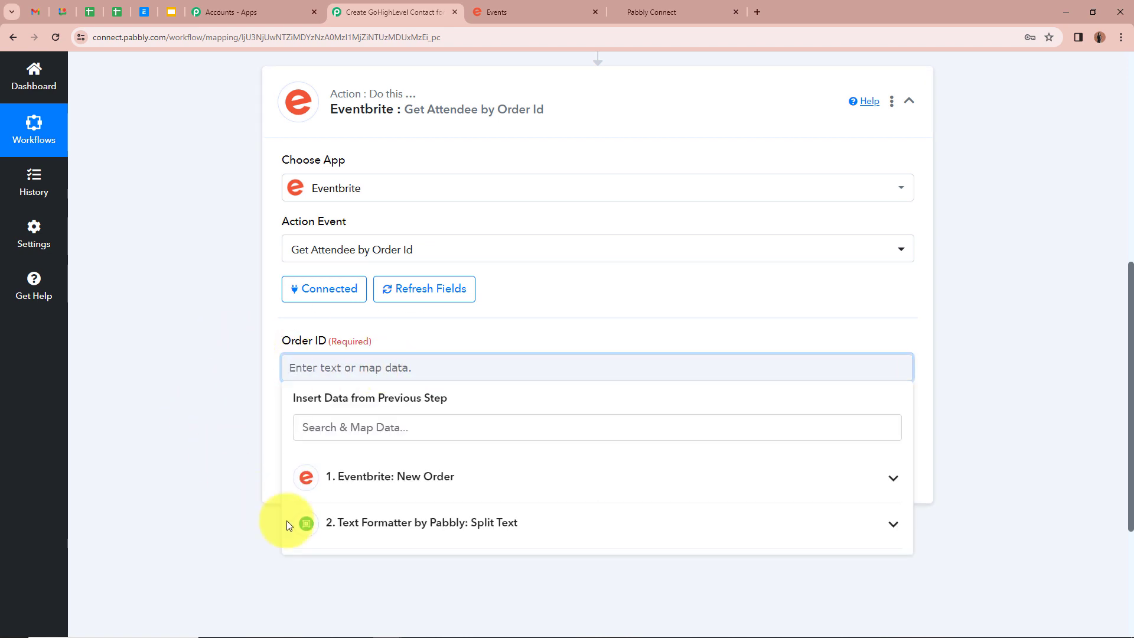
- Map Order ID to the Split Text step's 2. Result
{"action": "left_click", "coordinate": [518, 526]}
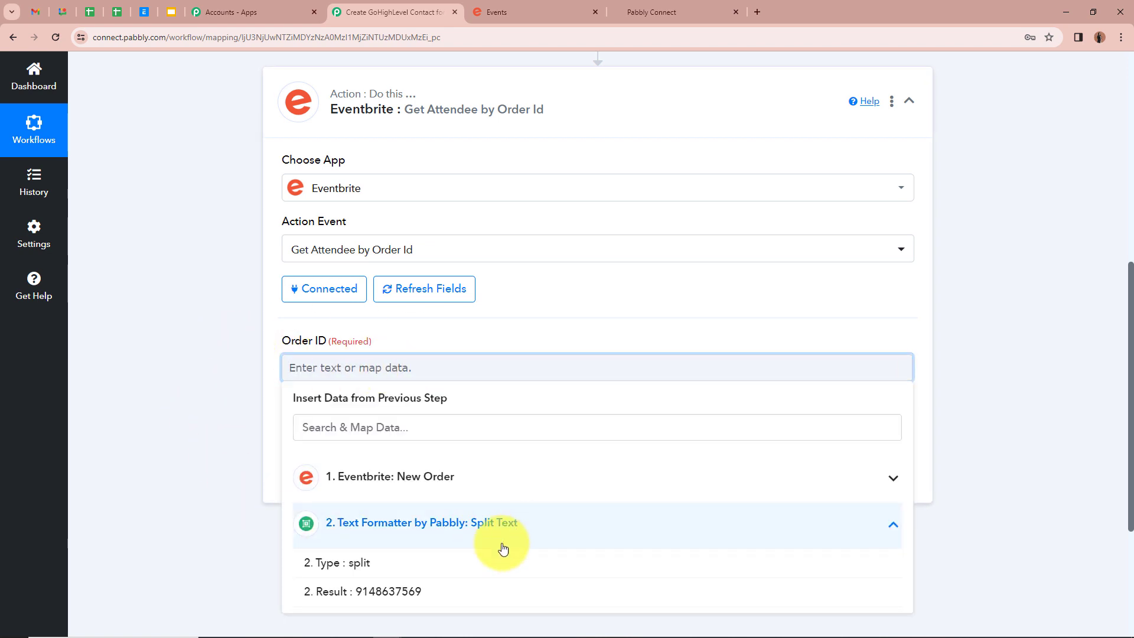
{"action": "left_click", "coordinate": [460, 591]}
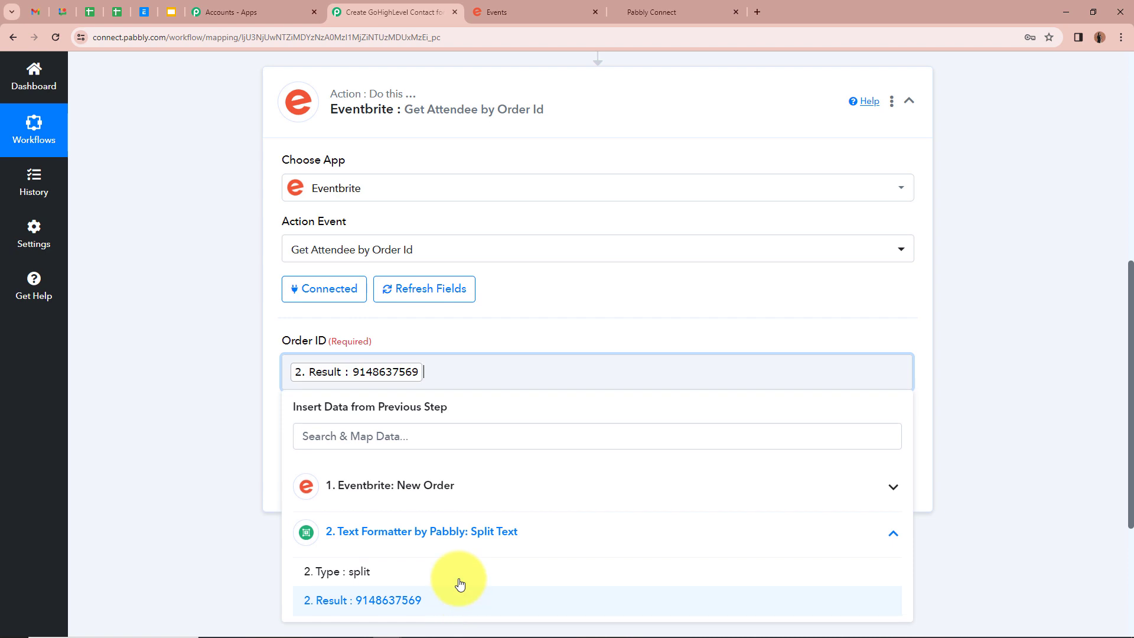
{"action": "left_click", "coordinate": [213, 344]}
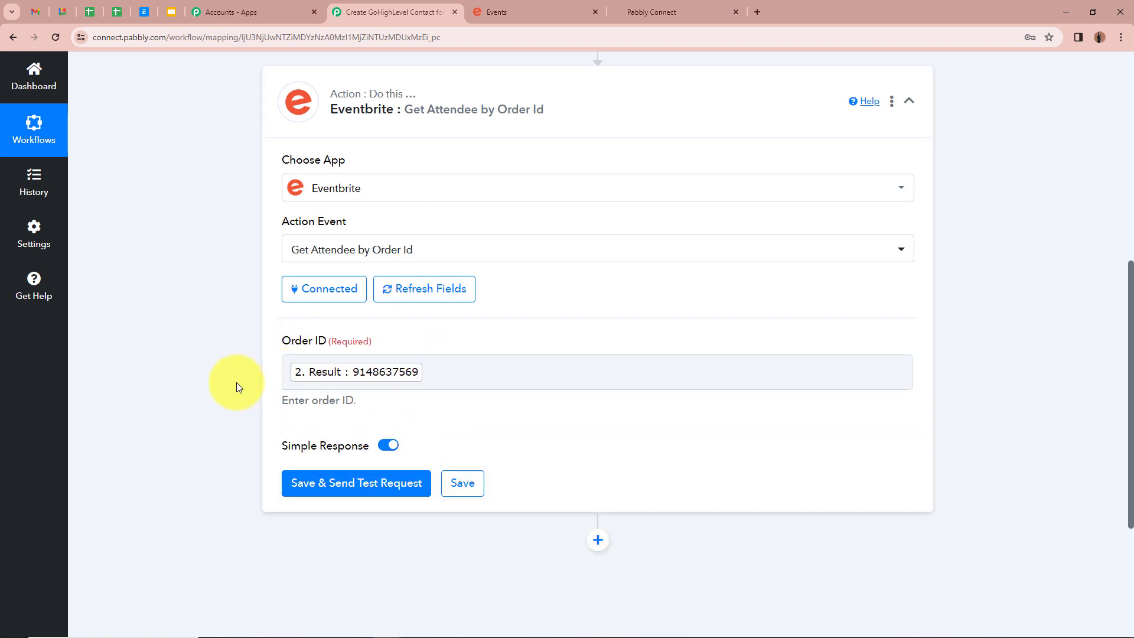
{"action": "scroll", "coordinate": [236, 384], "scroll_direction": "up", "scroll_amount": 6}
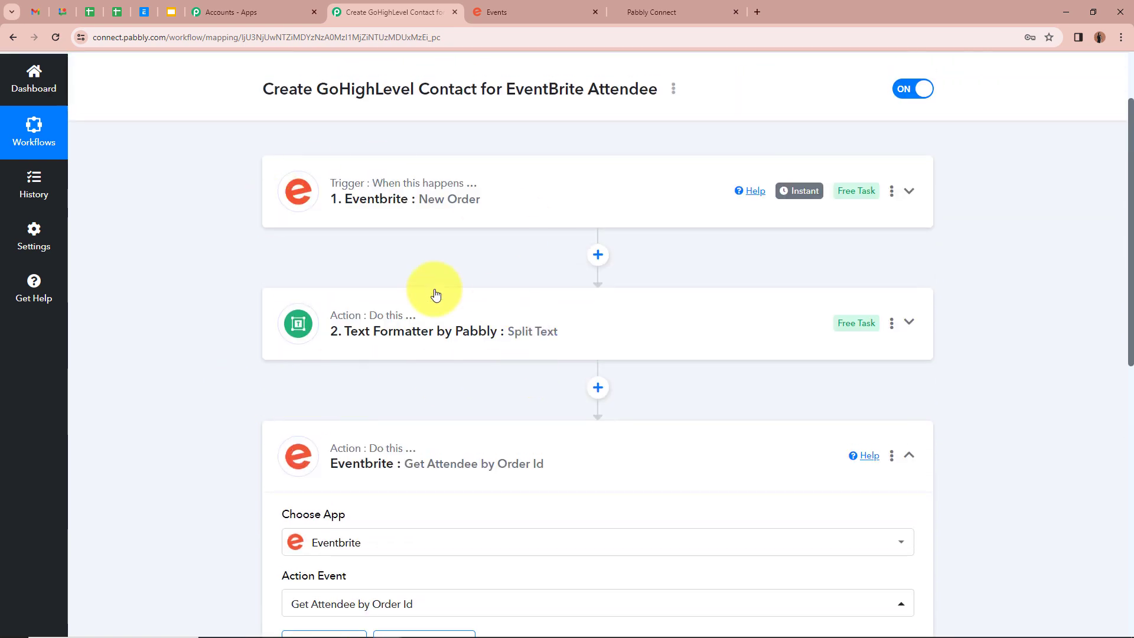
{"action": "scroll", "coordinate": [253, 384], "scroll_direction": "down", "scroll_amount": 5}
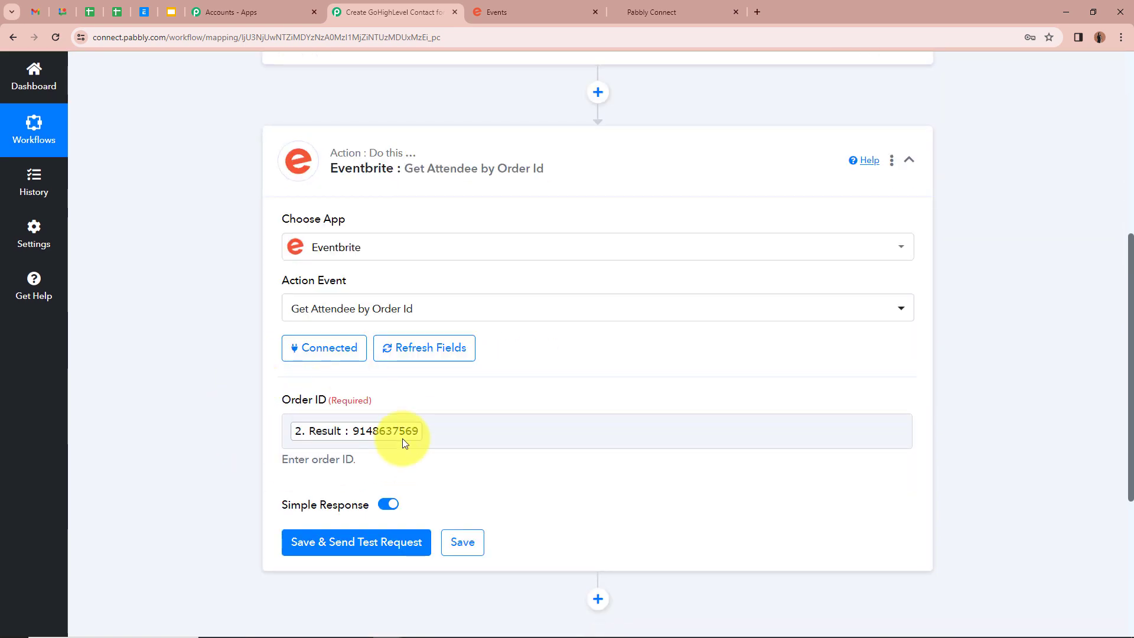
{"action": "scroll", "coordinate": [225, 413], "scroll_direction": "down", "scroll_amount": 2}
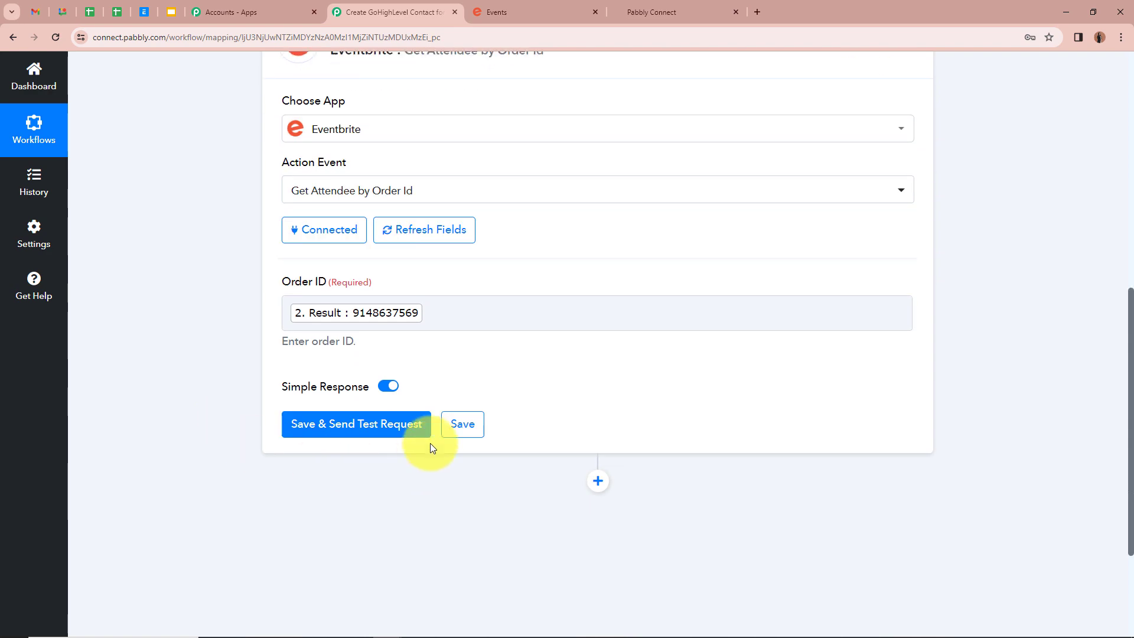
- Save and test the Get Attendee step, reviewing the returned name, email and Mobile No. fields
{"action": "left_click", "coordinate": [385, 433]}
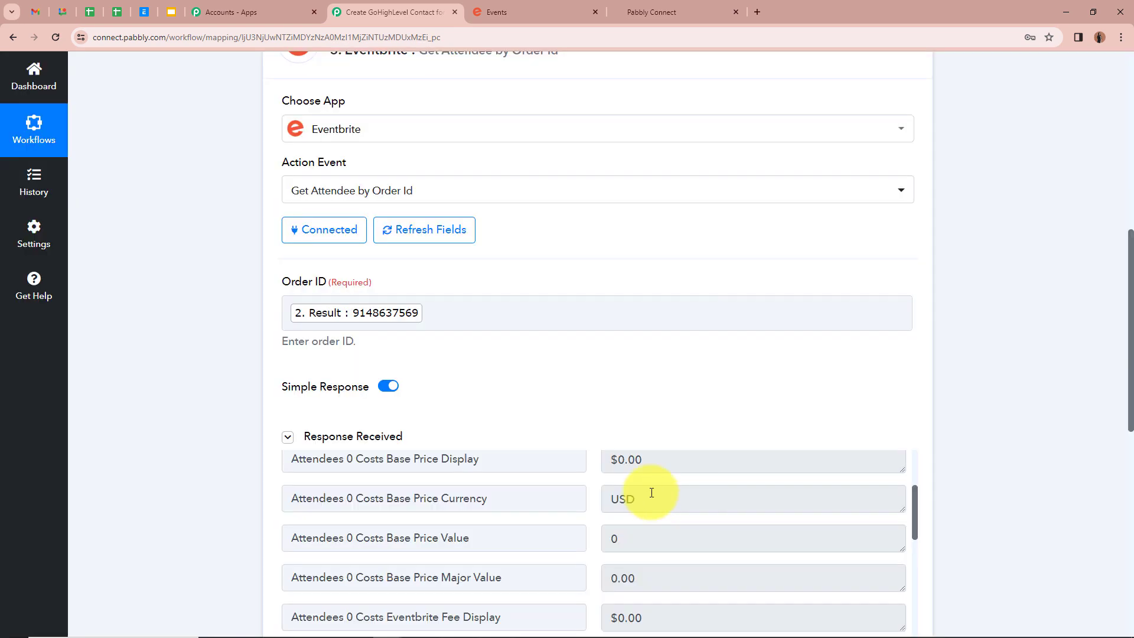
{"action": "scroll", "coordinate": [621, 404], "scroll_direction": "down", "scroll_amount": 4}
{"action": "scroll", "coordinate": [620, 404], "scroll_direction": "down", "scroll_amount": 15}
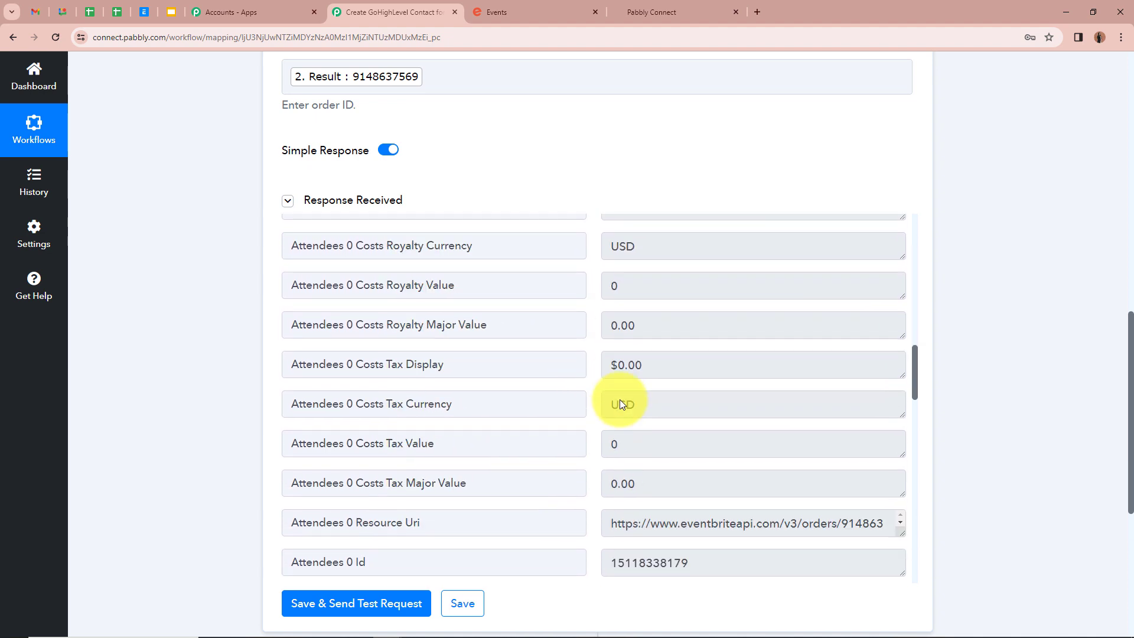
{"action": "scroll", "coordinate": [622, 402], "scroll_direction": "down", "scroll_amount": 4}
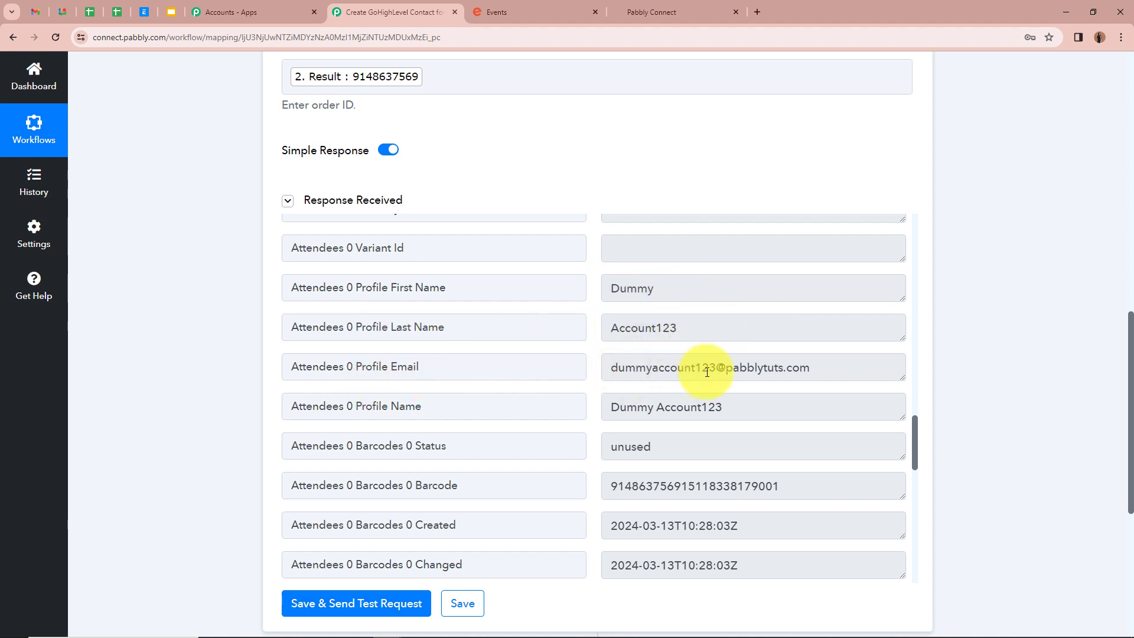
{"action": "scroll", "coordinate": [806, 371], "scroll_direction": "down", "scroll_amount": 3}
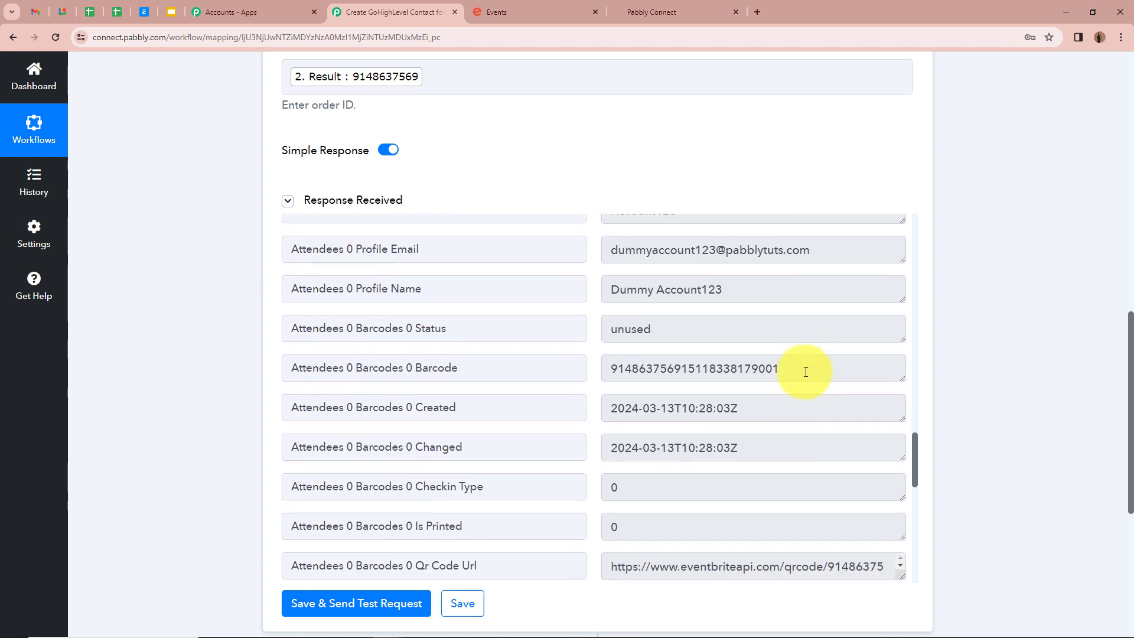
{"action": "scroll", "coordinate": [608, 368], "scroll_direction": "down", "scroll_amount": 4}
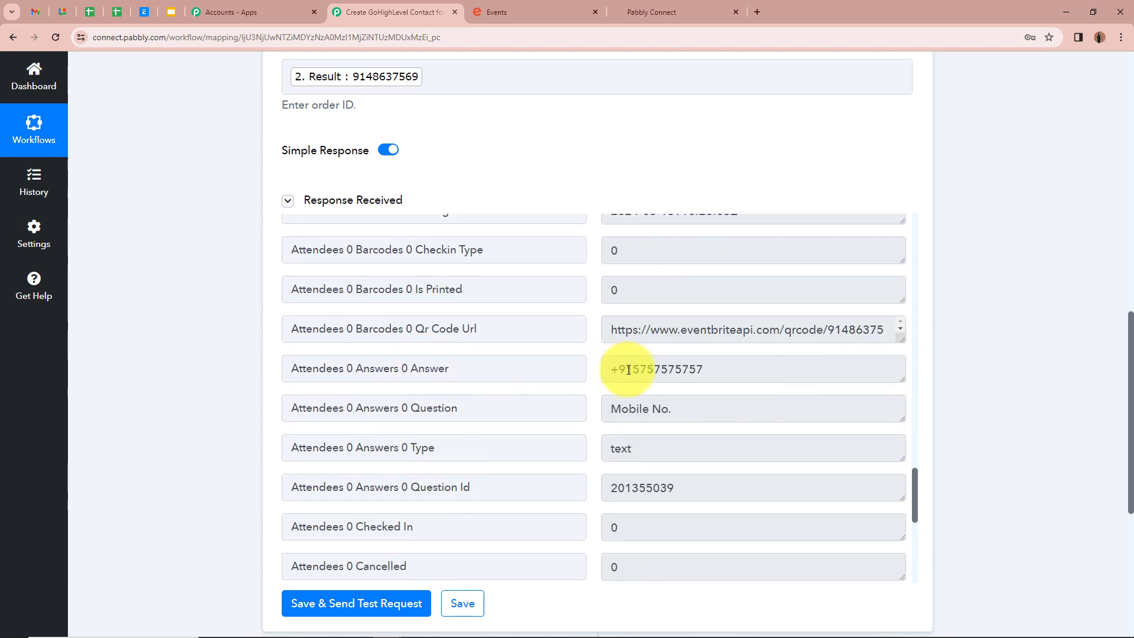
{"action": "scroll", "coordinate": [711, 378], "scroll_direction": "down", "scroll_amount": 4}
{"action": "scroll", "coordinate": [615, 361], "scroll_direction": "up", "scroll_amount": 5}
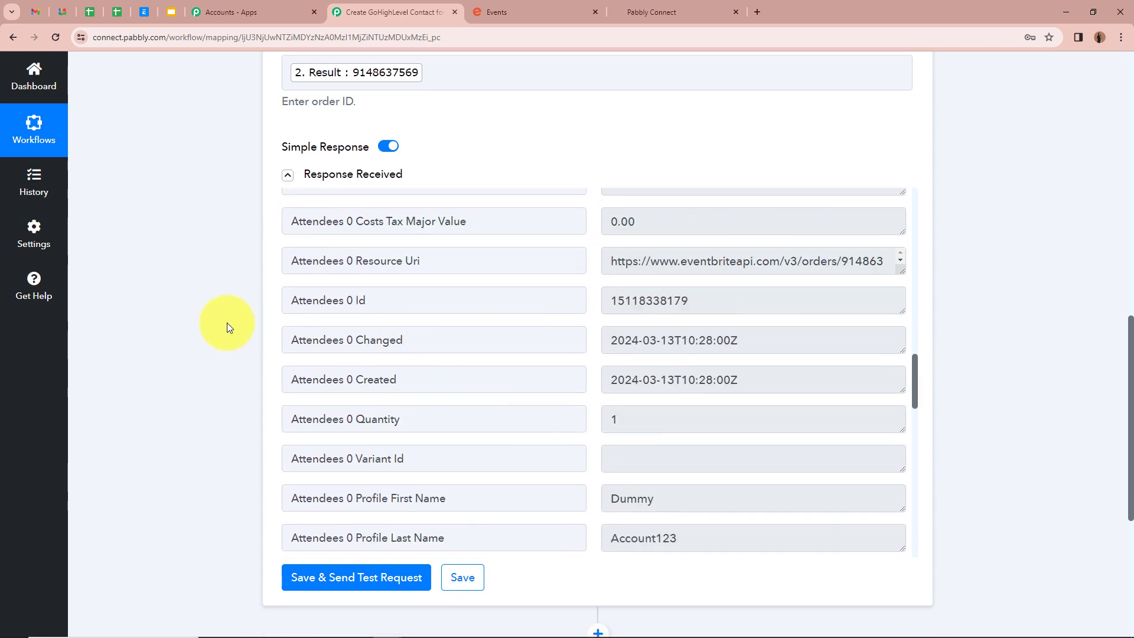
{"action": "scroll", "coordinate": [193, 314], "scroll_direction": "up", "scroll_amount": 10}
- Add a fourth step using LeadConnector V2 with the Create Contact event, and begin connecting it
{"action": "left_click", "coordinate": [909, 514]}
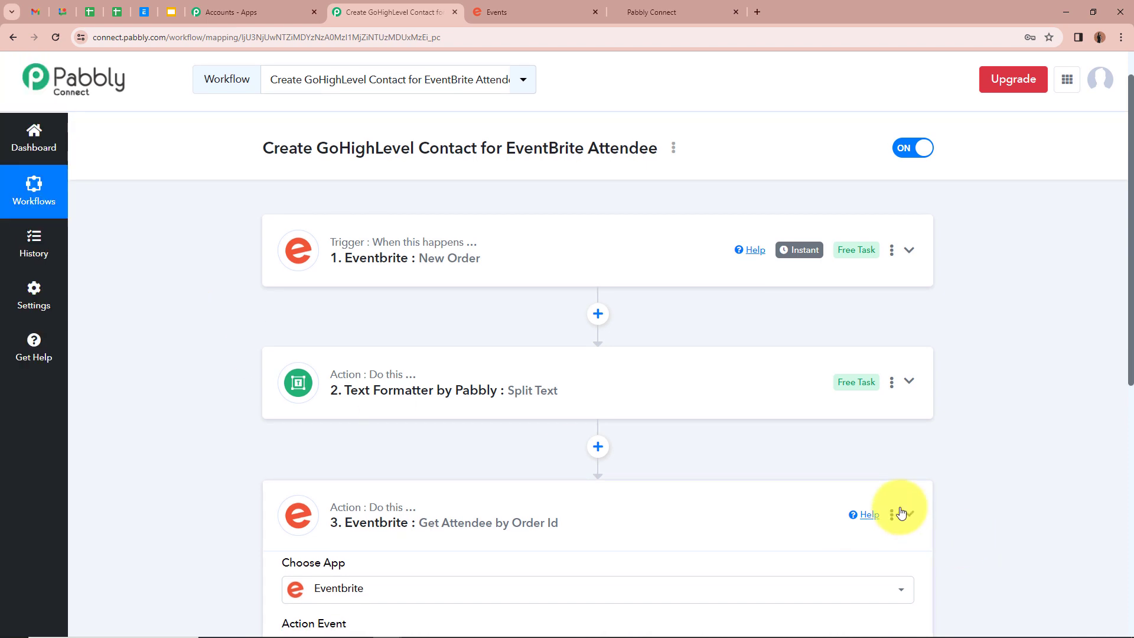
{"action": "scroll", "coordinate": [828, 484], "scroll_direction": "down", "scroll_amount": 2}
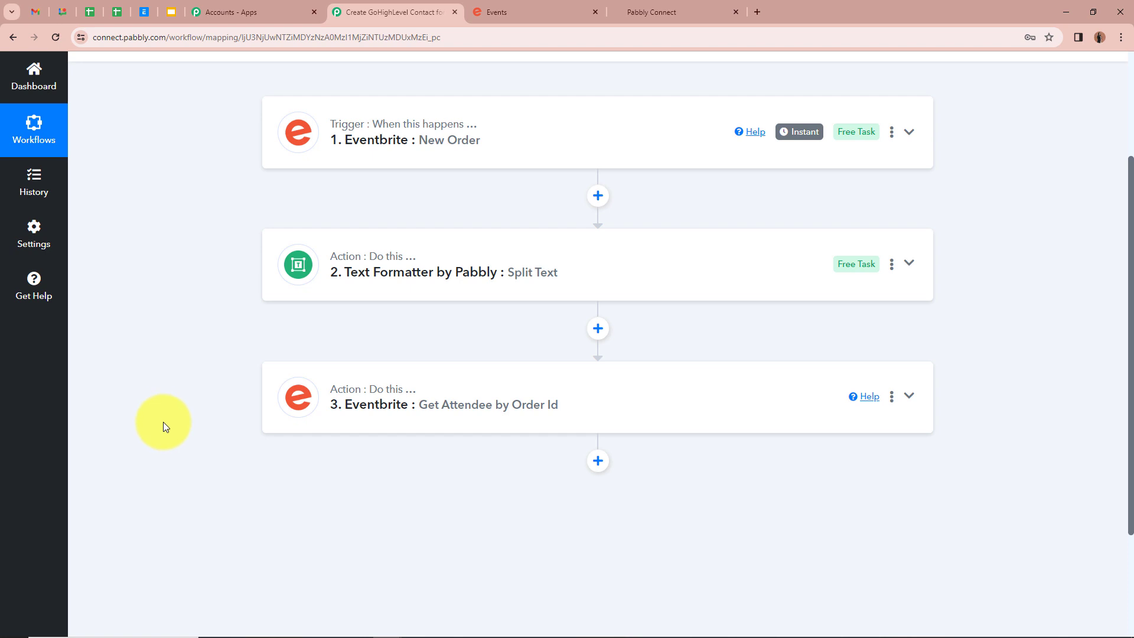
{"action": "left_click", "coordinate": [598, 460]}
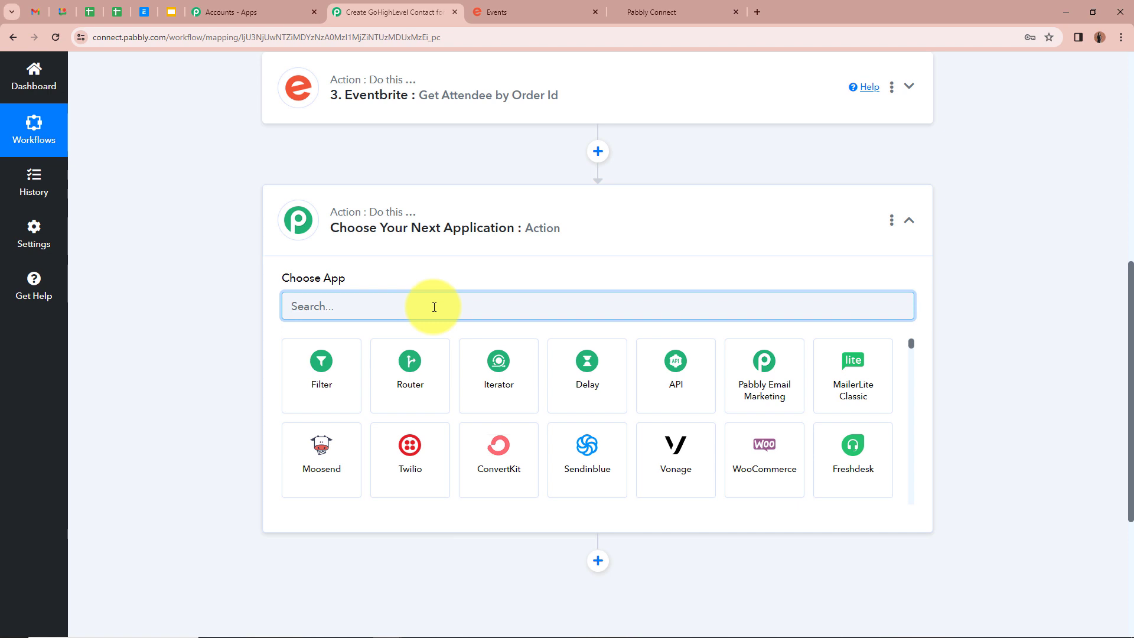
{"action": "type", "text": "Leadc"}
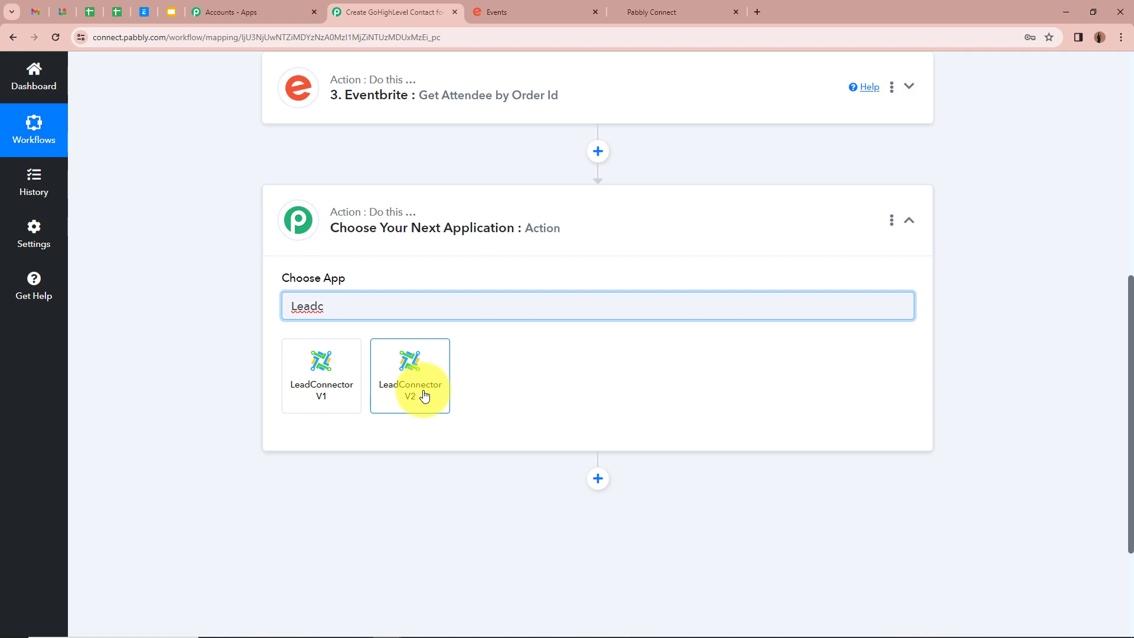
{"action": "left_click", "coordinate": [425, 396]}
{"action": "left_click", "coordinate": [413, 373]}
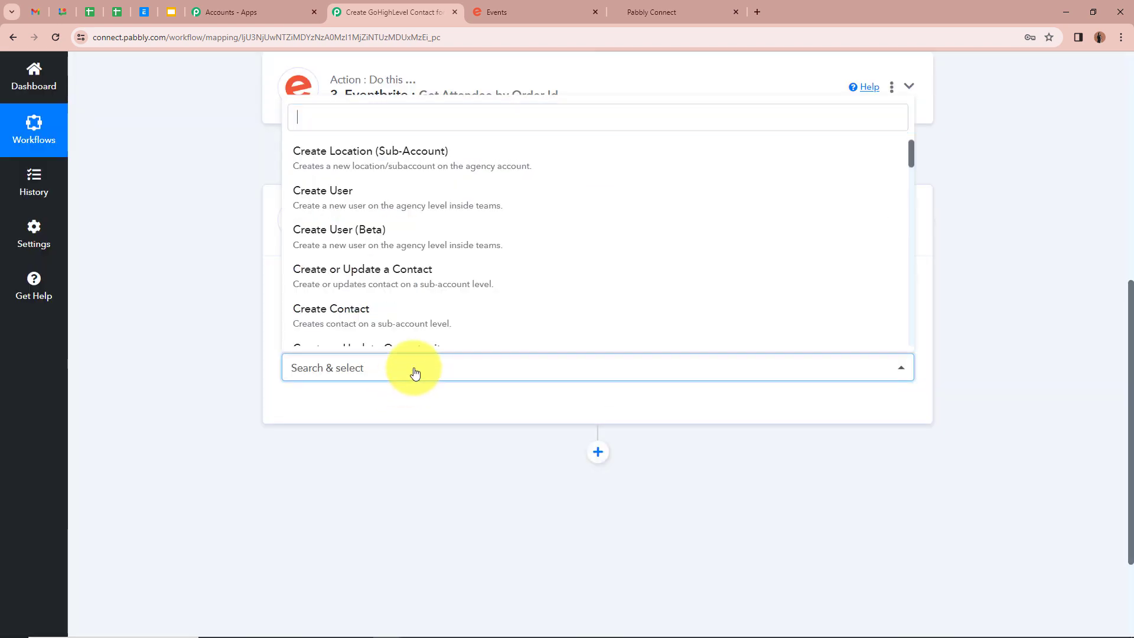
{"action": "left_click", "coordinate": [447, 325]}
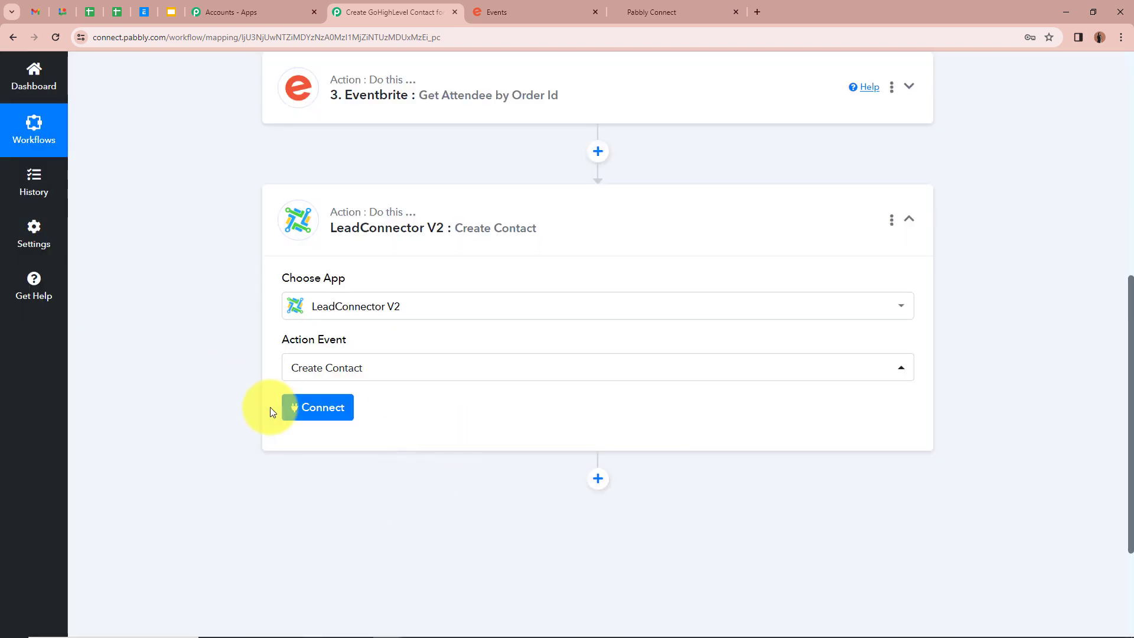
{"action": "left_click", "coordinate": [309, 408]}
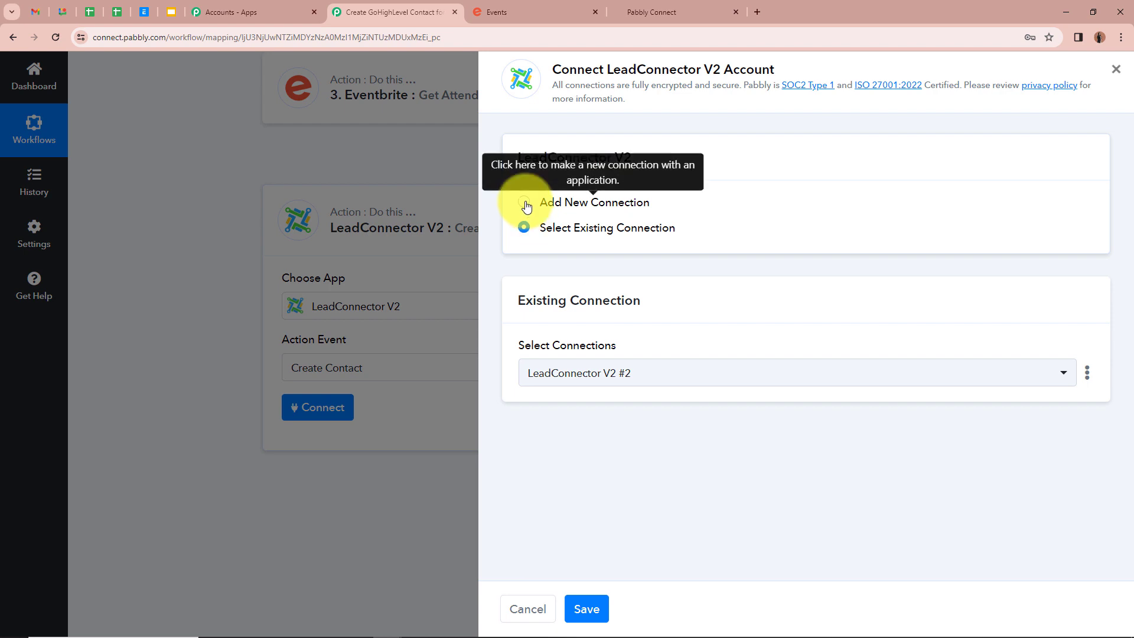
- Authorize a new LeadConnector V2 connection for the Create Contact step
{"action": "left_click", "coordinate": [525, 206]}
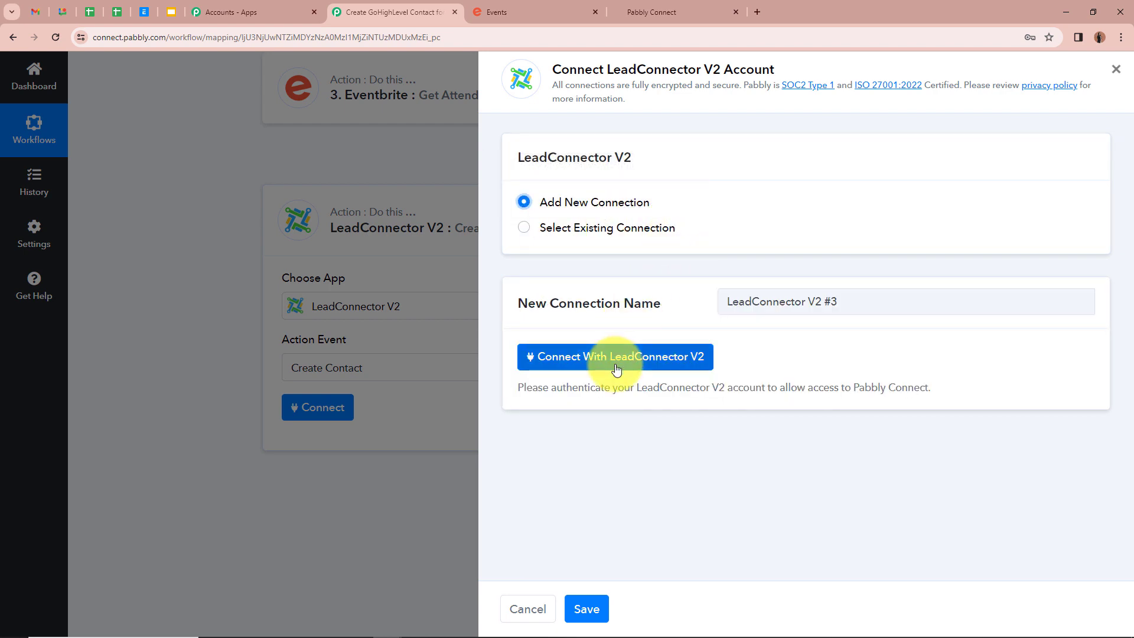
{"action": "left_click", "coordinate": [684, 365]}
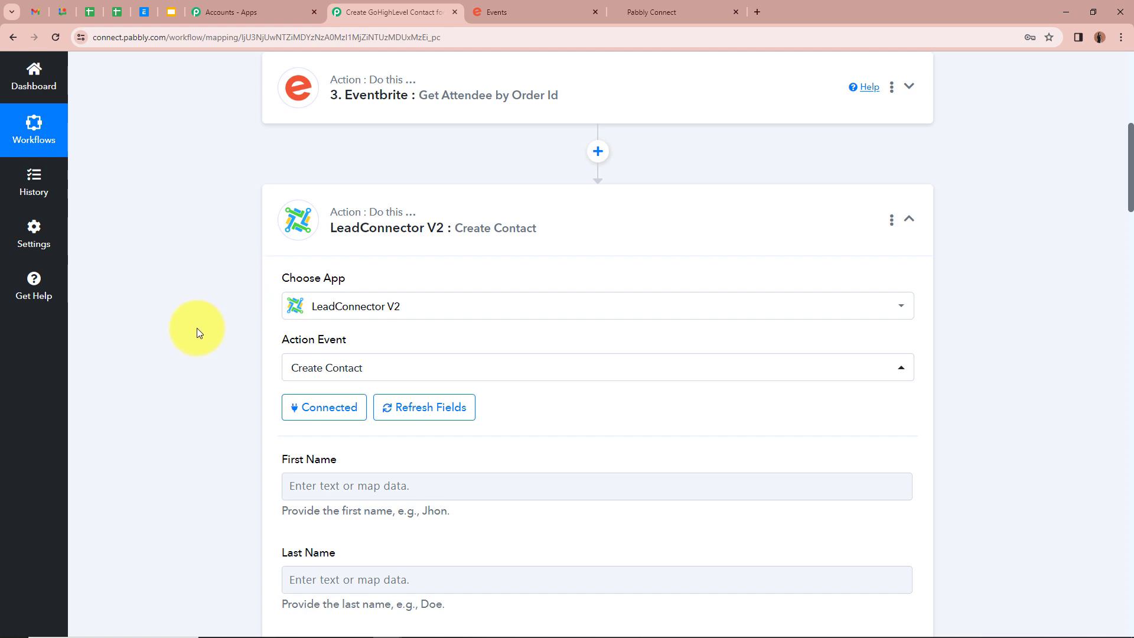
- Map the attendee's Profile First Name into First Name
{"action": "scroll", "coordinate": [197, 328], "scroll_direction": "down", "scroll_amount": 5}
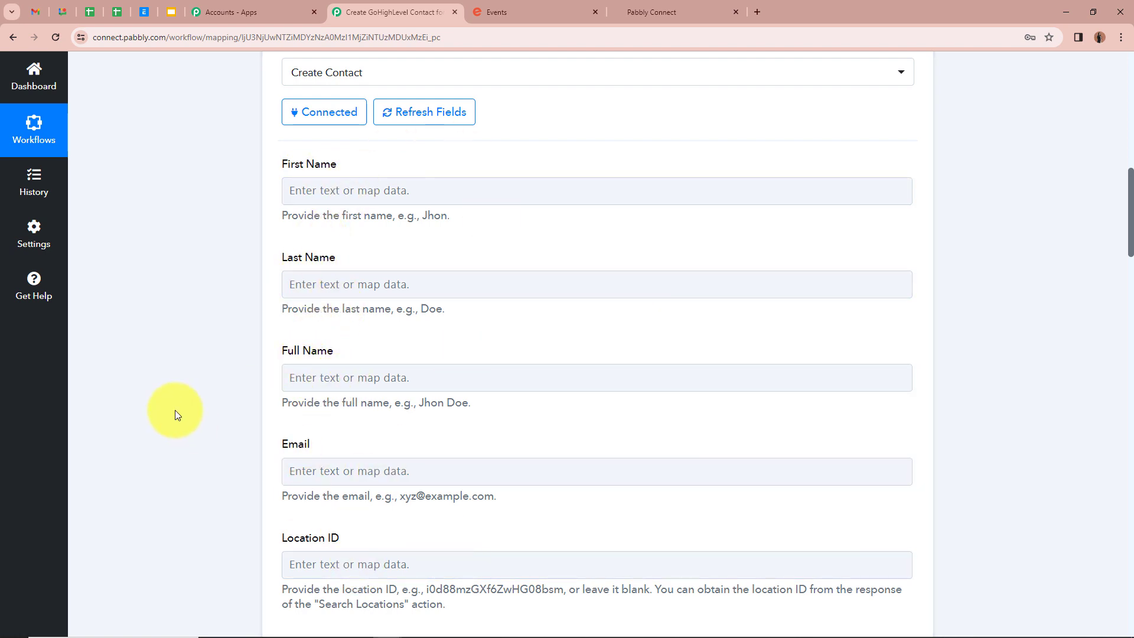
{"action": "left_click", "coordinate": [405, 191]}
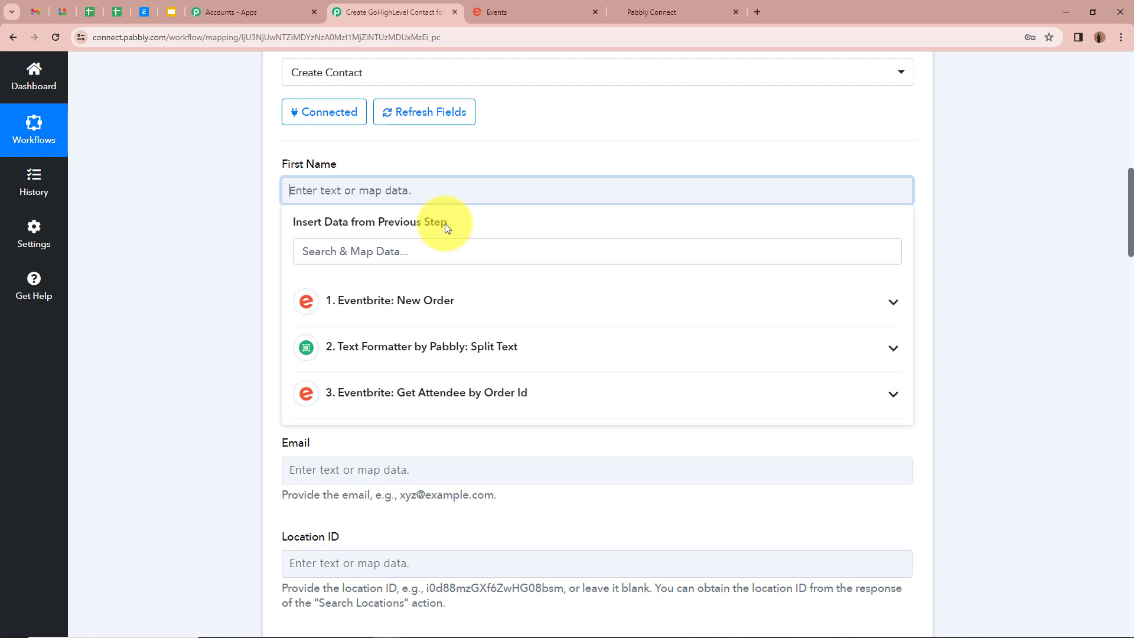
{"action": "left_click", "coordinate": [893, 404]}
{"action": "scroll", "coordinate": [506, 473], "scroll_direction": "down", "scroll_amount": 5}
{"action": "scroll", "coordinate": [504, 482], "scroll_direction": "down", "scroll_amount": 12}
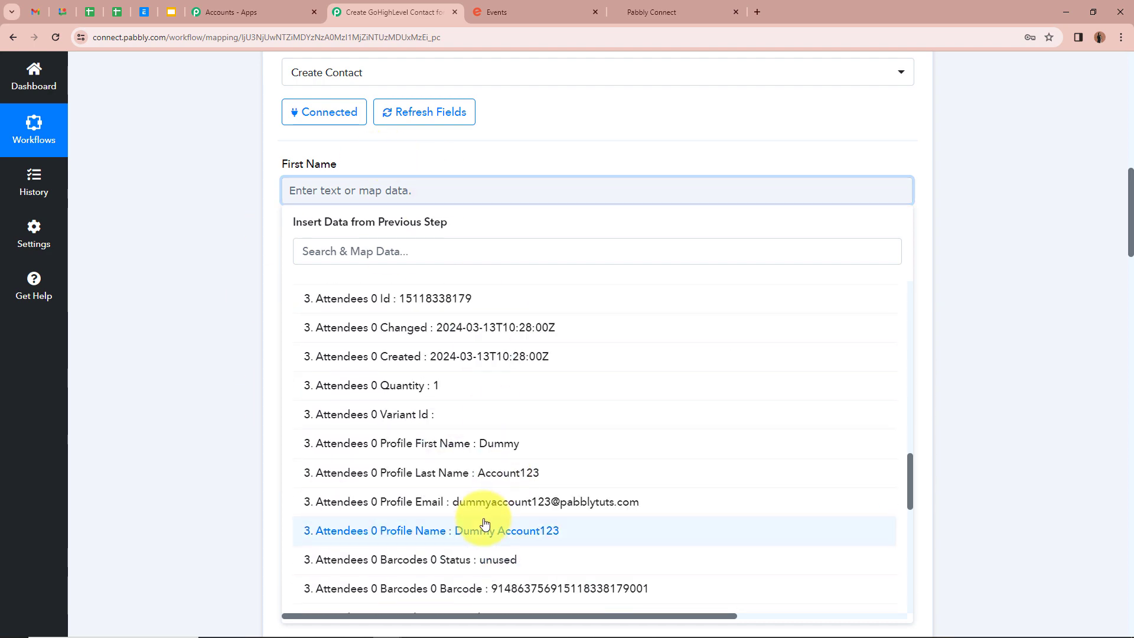
{"action": "scroll", "coordinate": [463, 472], "scroll_direction": "down", "scroll_amount": 2}
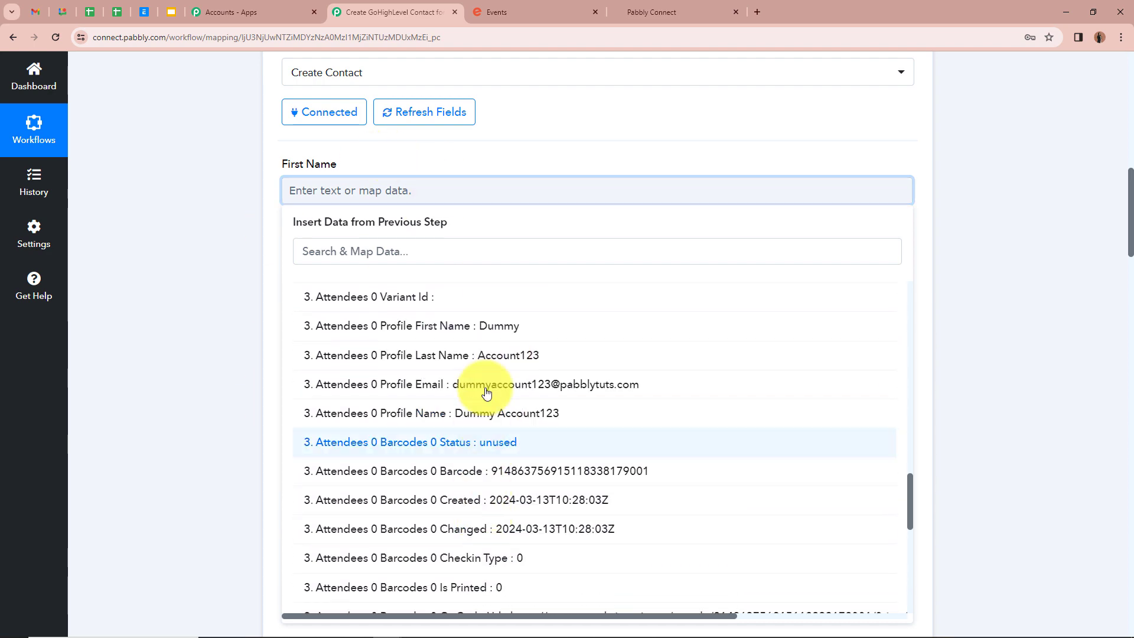
{"action": "left_click", "coordinate": [499, 325]}
{"action": "left_click", "coordinate": [164, 194]}
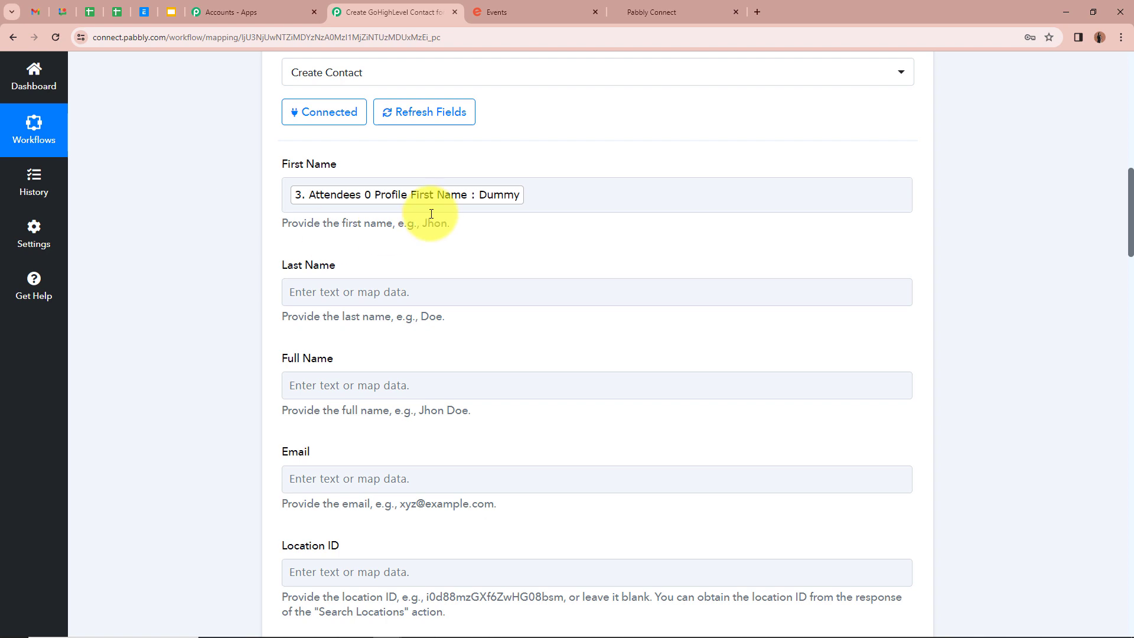
- Map the attendee's Profile Last Name into Last Name
{"action": "left_click", "coordinate": [381, 296]}
{"action": "left_click", "coordinate": [463, 496]}
{"action": "scroll", "coordinate": [489, 537], "scroll_direction": "down", "scroll_amount": 10}
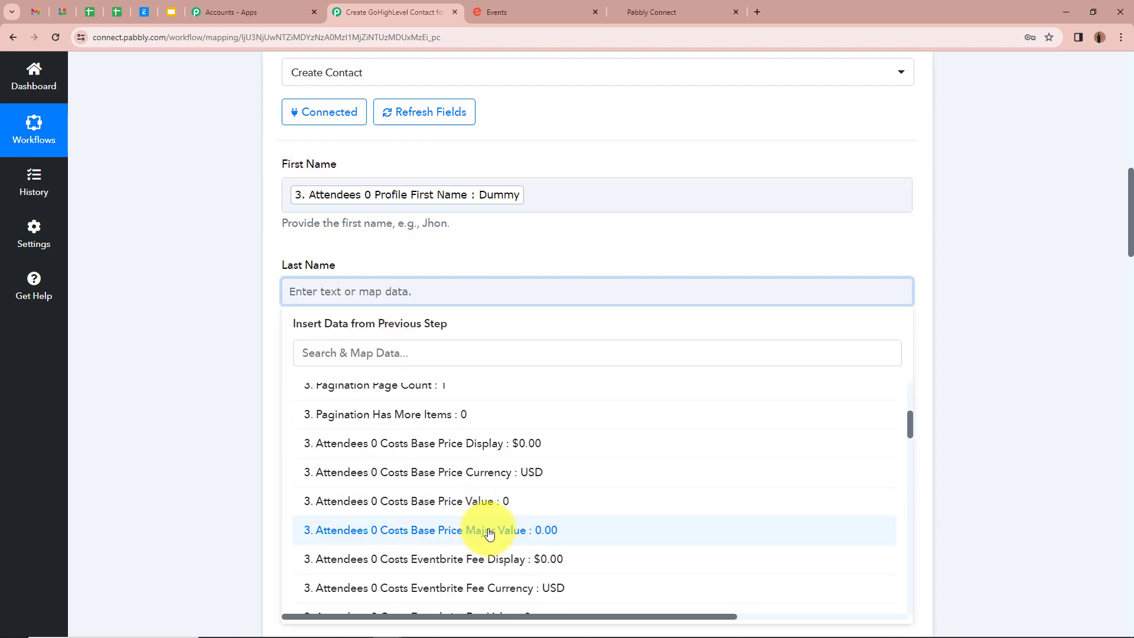
{"action": "scroll", "coordinate": [491, 528], "scroll_direction": "down", "scroll_amount": 3}
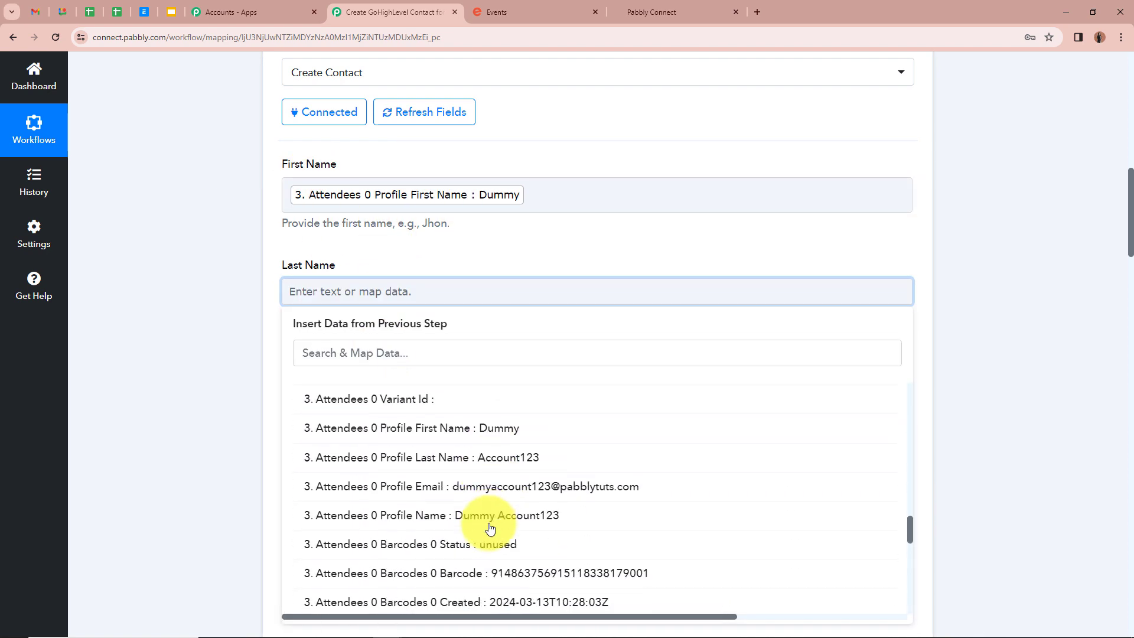
{"action": "left_click", "coordinate": [519, 459]}
{"action": "left_click", "coordinate": [222, 354]}
{"action": "scroll", "coordinate": [235, 362], "scroll_direction": "down", "scroll_amount": 3}
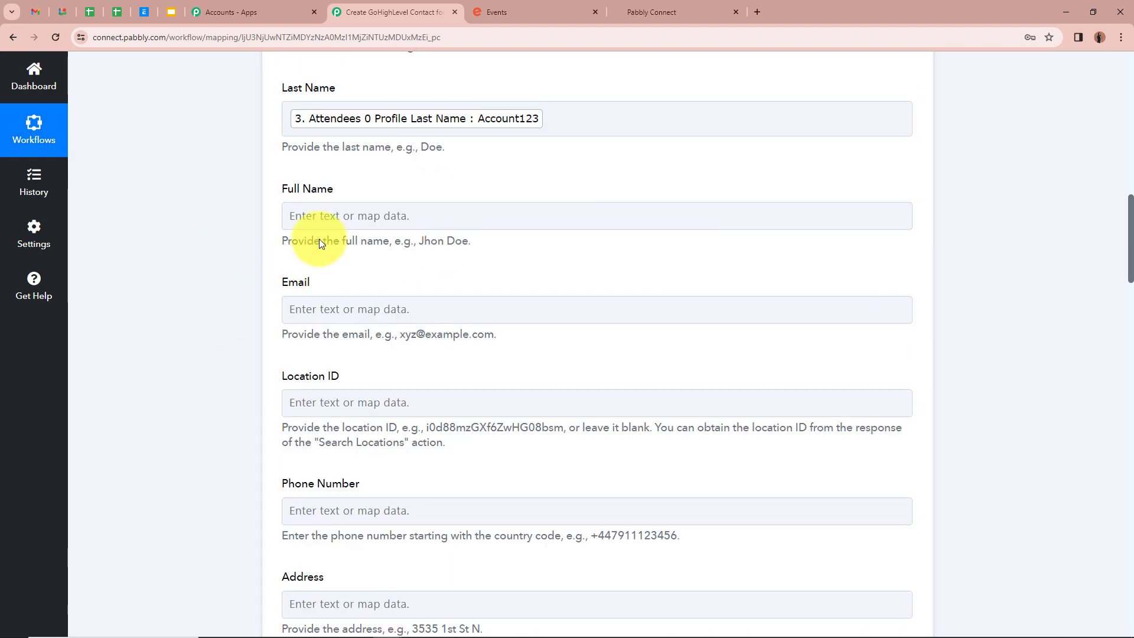
- Fill Full Name with the attendee's profile first name followed by last name
{"action": "left_click", "coordinate": [342, 218]}
{"action": "left_click", "coordinate": [452, 434]}
{"action": "scroll", "coordinate": [473, 490], "scroll_direction": "down", "scroll_amount": 10}
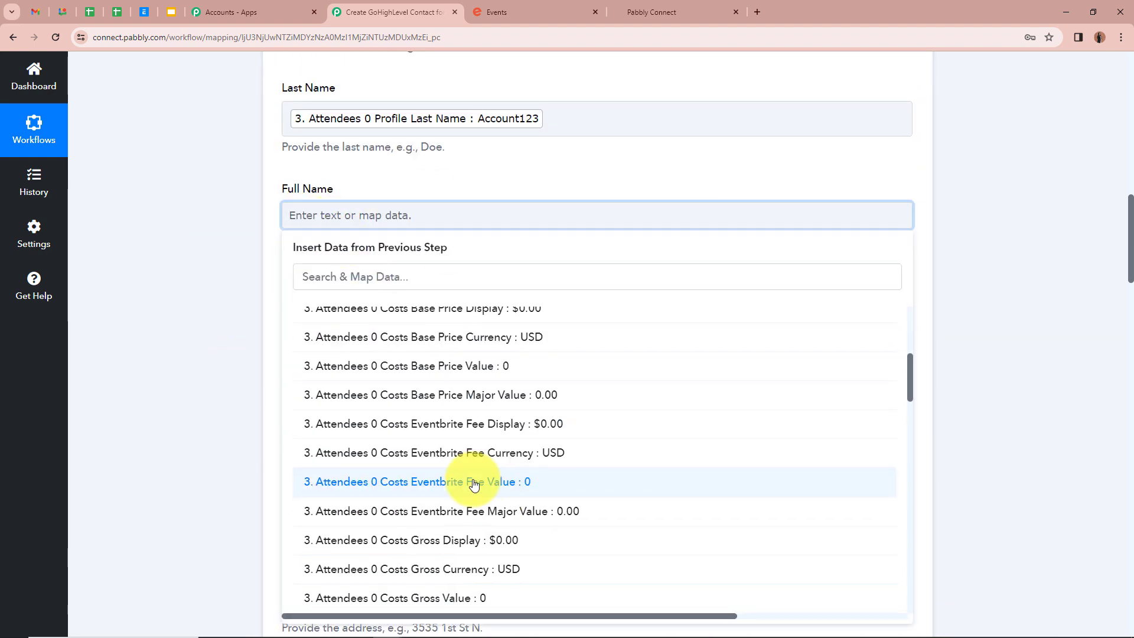
{"action": "left_click", "coordinate": [469, 527]}
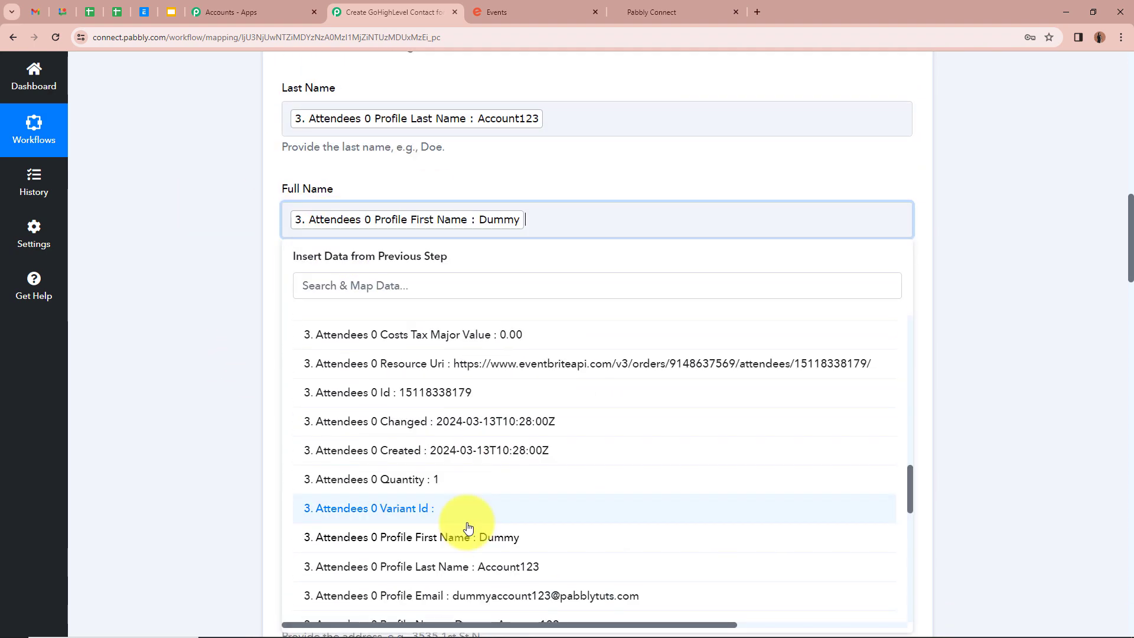
{"action": "left_click", "coordinate": [473, 566]}
{"action": "left_click", "coordinate": [228, 392]}
{"action": "scroll", "coordinate": [239, 354], "scroll_direction": "down", "scroll_amount": 2}
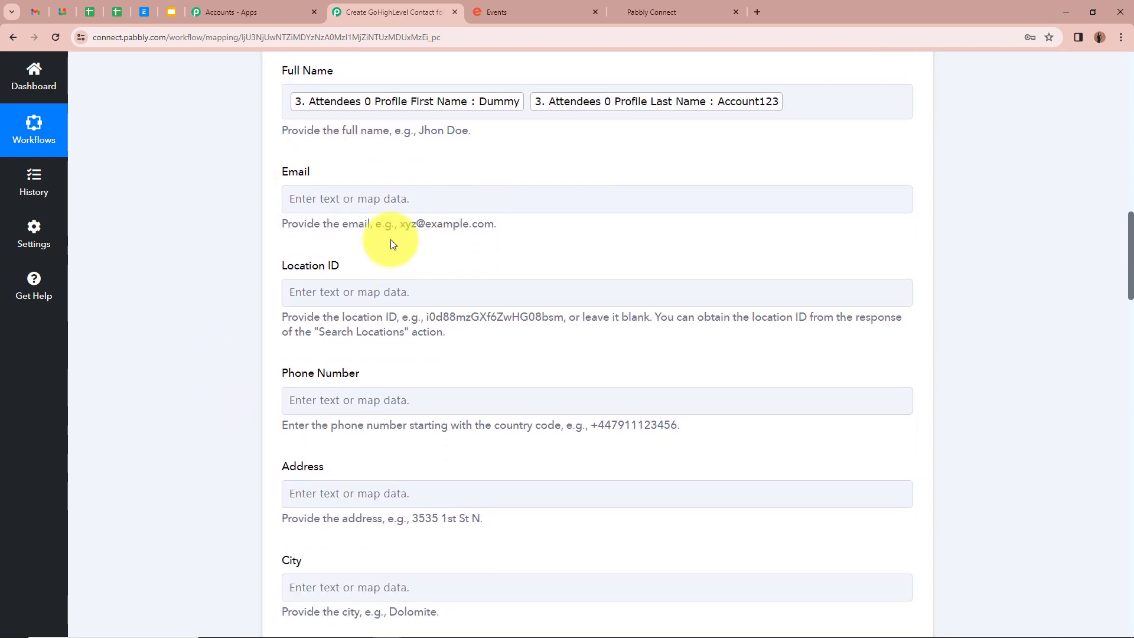
- Map Attendees 0 Profile Email into the Email field
{"action": "left_click", "coordinate": [418, 201]}
{"action": "left_click", "coordinate": [560, 410]}
{"action": "scroll", "coordinate": [568, 473], "scroll_direction": "down", "scroll_amount": 15}
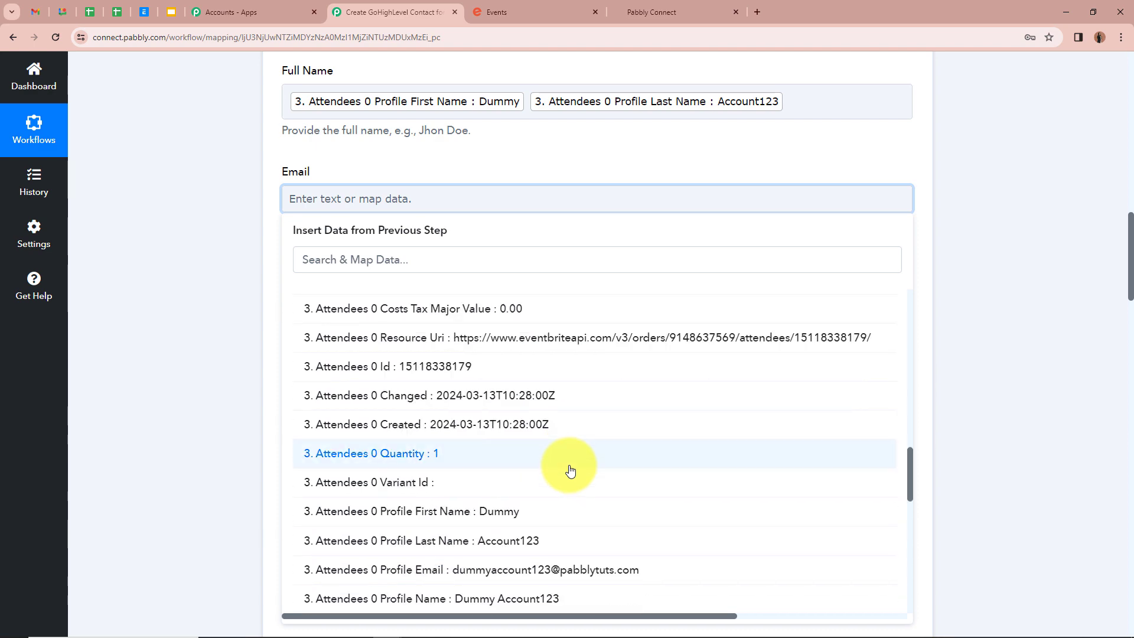
{"action": "scroll", "coordinate": [591, 520], "scroll_direction": "down", "scroll_amount": 1}
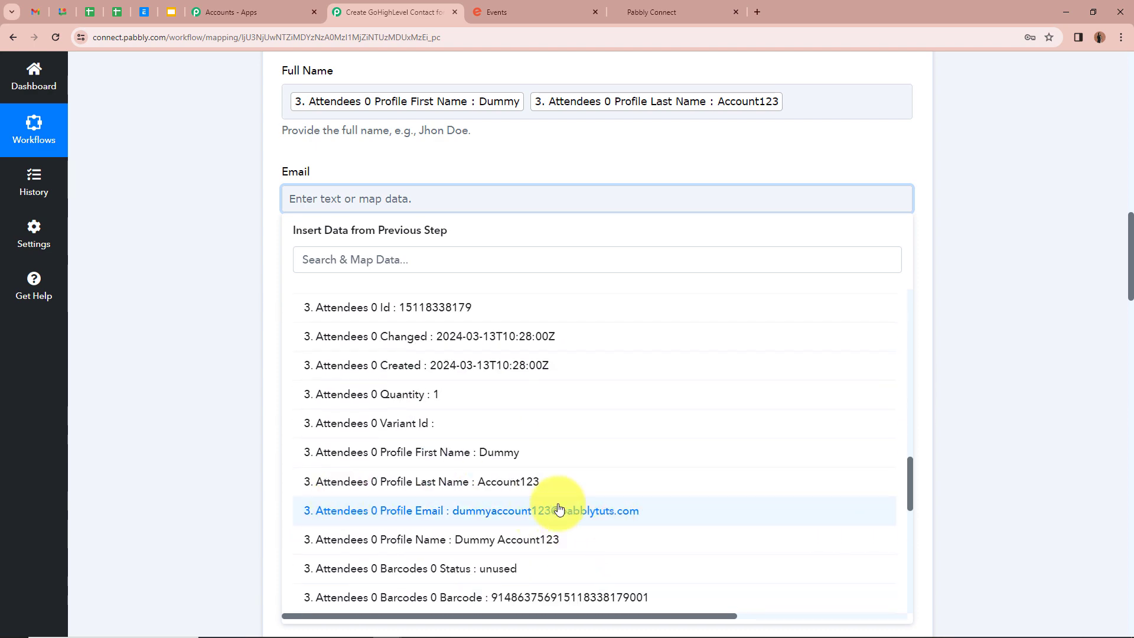
{"action": "left_click", "coordinate": [496, 510]}
{"action": "left_click", "coordinate": [202, 378]}
{"action": "scroll", "coordinate": [465, 304], "scroll_direction": "down", "scroll_amount": 2}
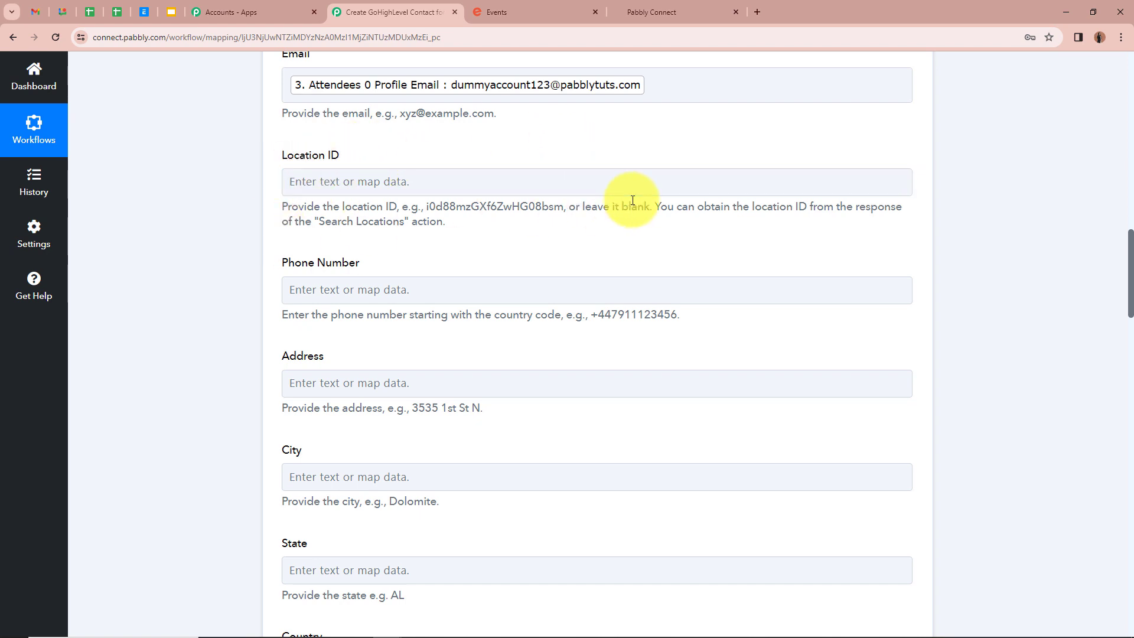
{"action": "scroll", "coordinate": [278, 215], "scroll_direction": "down", "scroll_amount": 1}
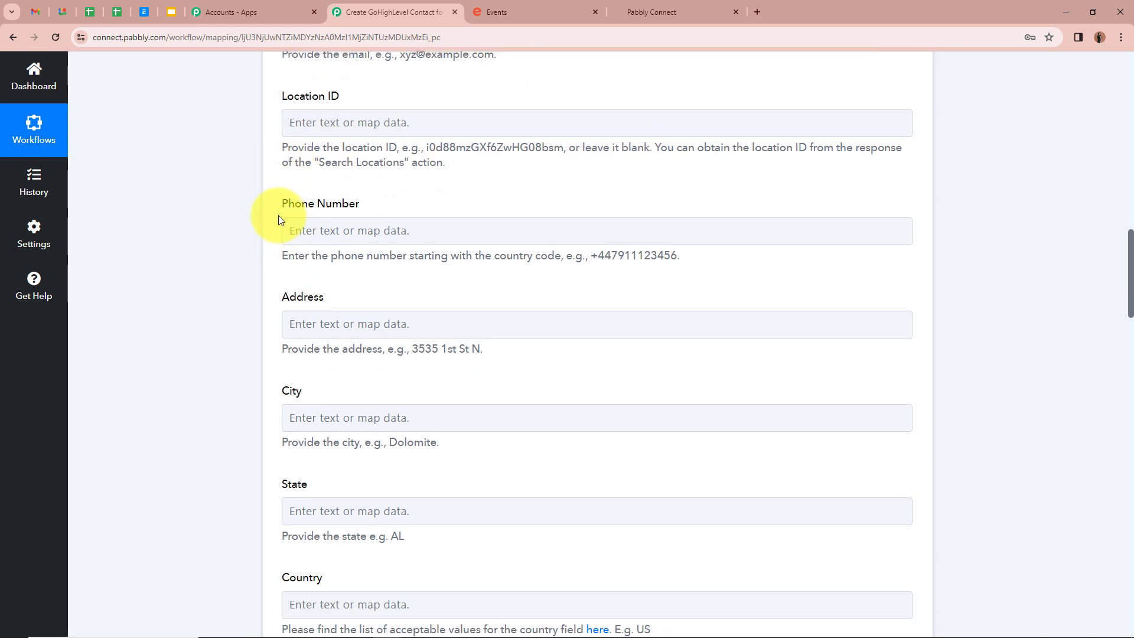
- Map Phone Number to the attendee's Mobile No. answer (Attendees 0 Answers 0 Answer)
{"action": "left_click", "coordinate": [410, 230]}
{"action": "left_click", "coordinate": [506, 431]}
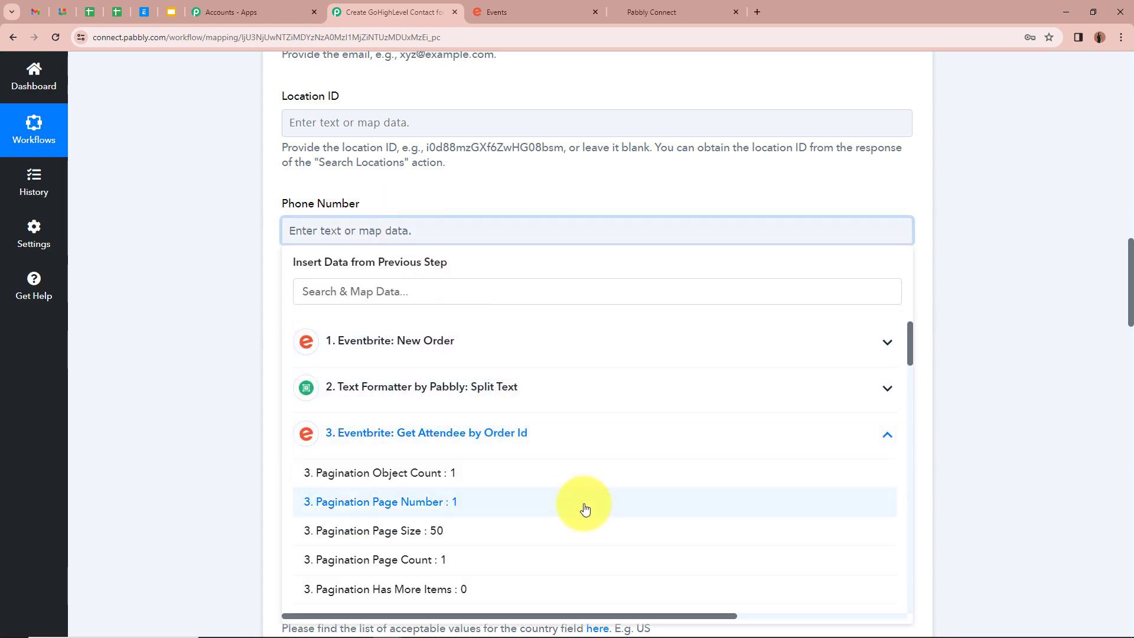
{"action": "scroll", "coordinate": [585, 506], "scroll_direction": "down", "scroll_amount": 5}
{"action": "scroll", "coordinate": [587, 507], "scroll_direction": "down", "scroll_amount": 15}
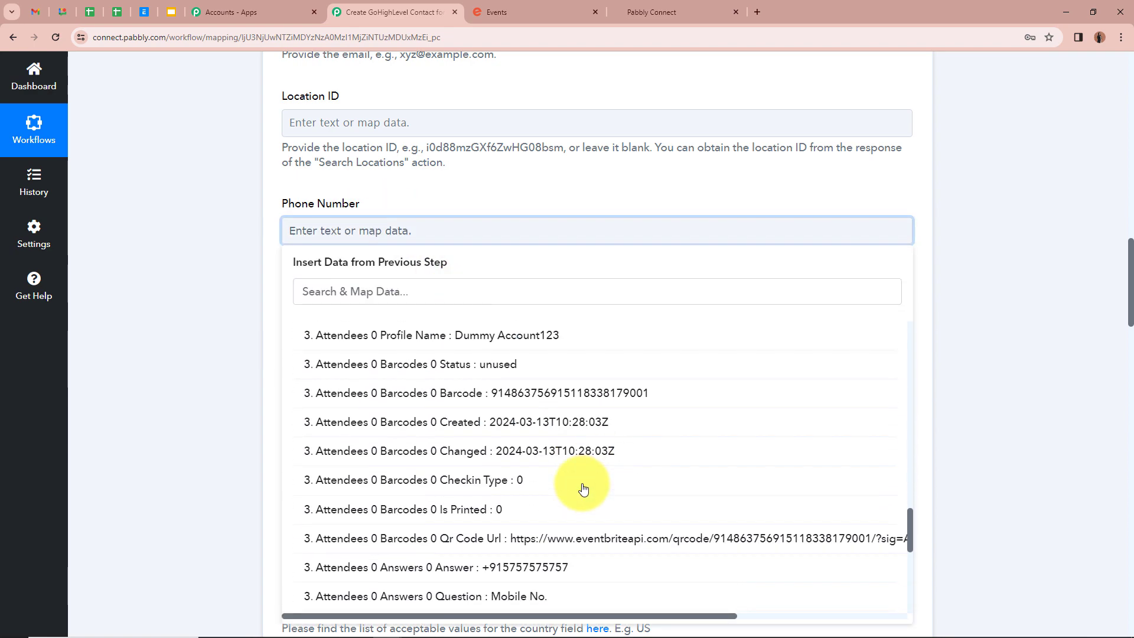
{"action": "scroll", "coordinate": [583, 489], "scroll_direction": "down", "scroll_amount": 1}
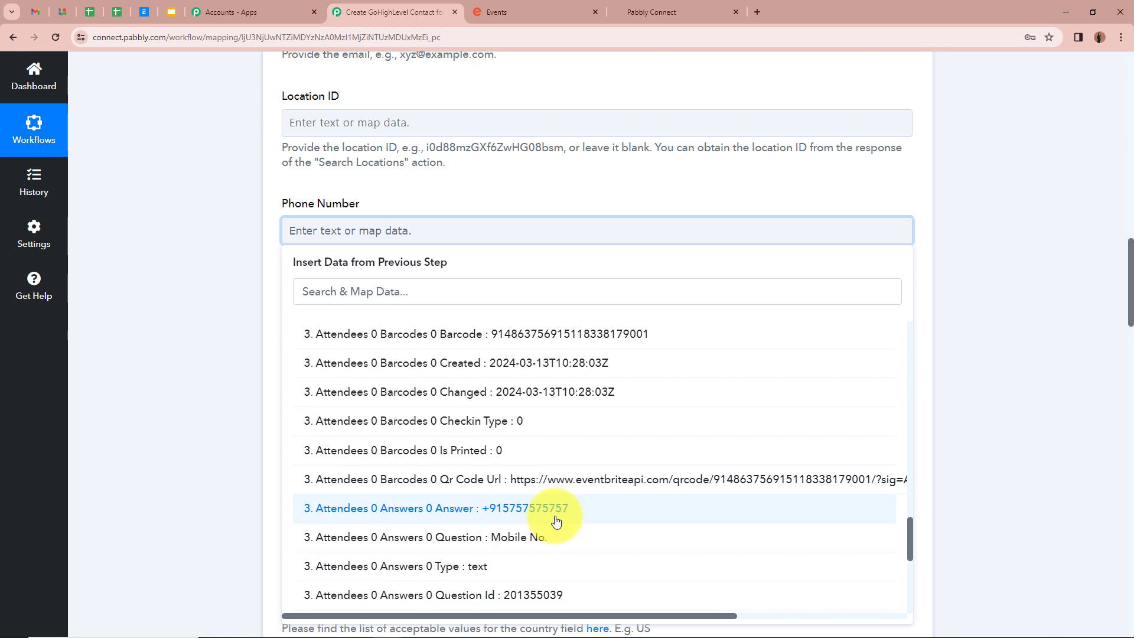
{"action": "left_click", "coordinate": [643, 516]}
{"action": "left_click", "coordinate": [174, 271]}
{"action": "scroll", "coordinate": [173, 270], "scroll_direction": "down", "scroll_amount": 1}
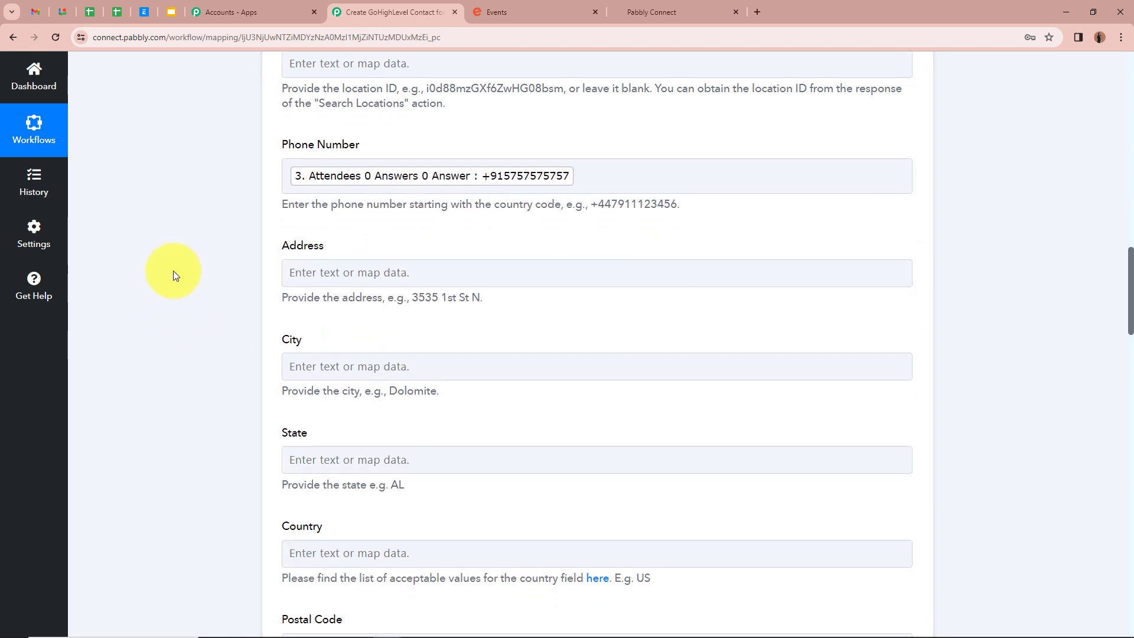
{"action": "scroll", "coordinate": [340, 319], "scroll_direction": "down", "scroll_amount": 4}
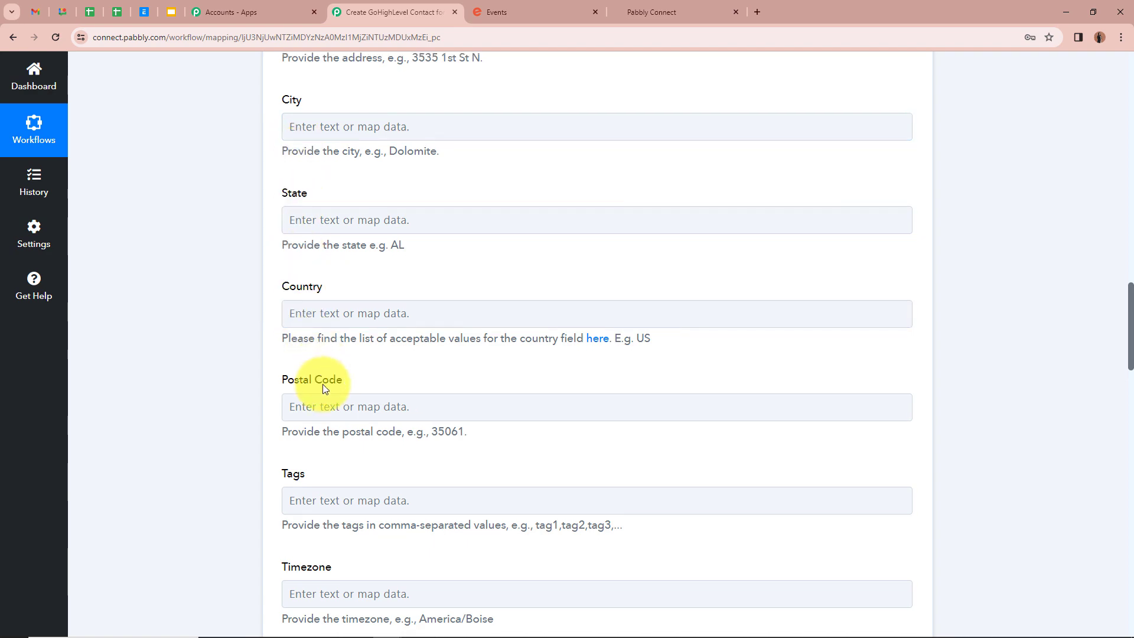
{"action": "scroll", "coordinate": [325, 402], "scroll_direction": "down", "scroll_amount": 1}
{"action": "scroll", "coordinate": [355, 378], "scroll_direction": "down", "scroll_amount": 15}
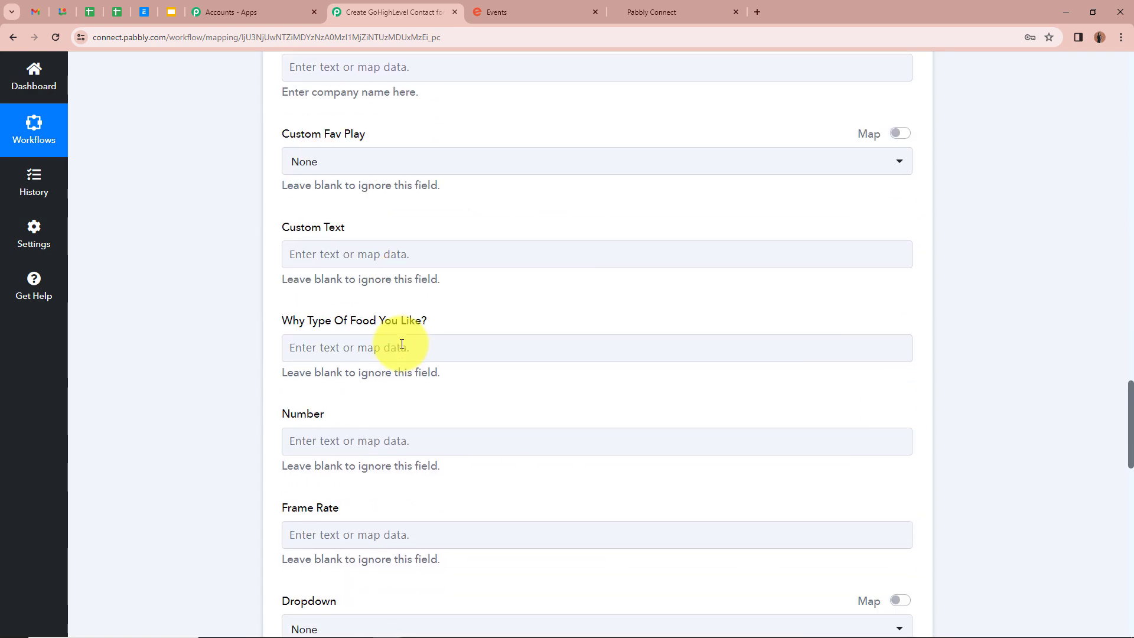
{"action": "scroll", "coordinate": [190, 314], "scroll_direction": "down", "scroll_amount": 5}
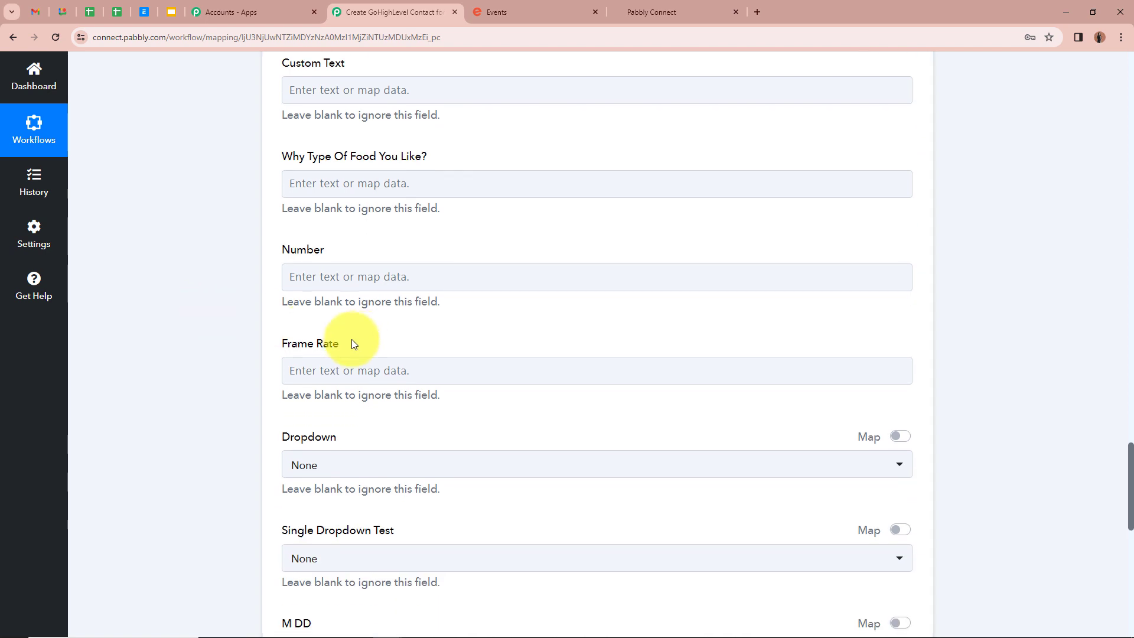
{"action": "scroll", "coordinate": [240, 337], "scroll_direction": "down", "scroll_amount": 4}
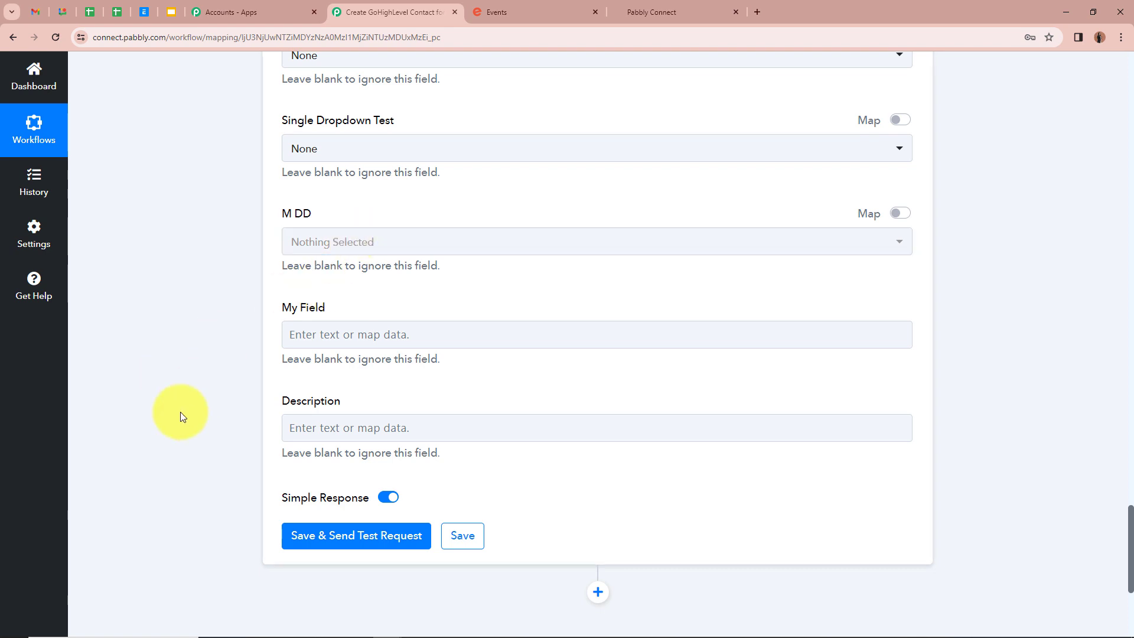
{"action": "scroll", "coordinate": [180, 412], "scroll_direction": "down", "scroll_amount": 2}
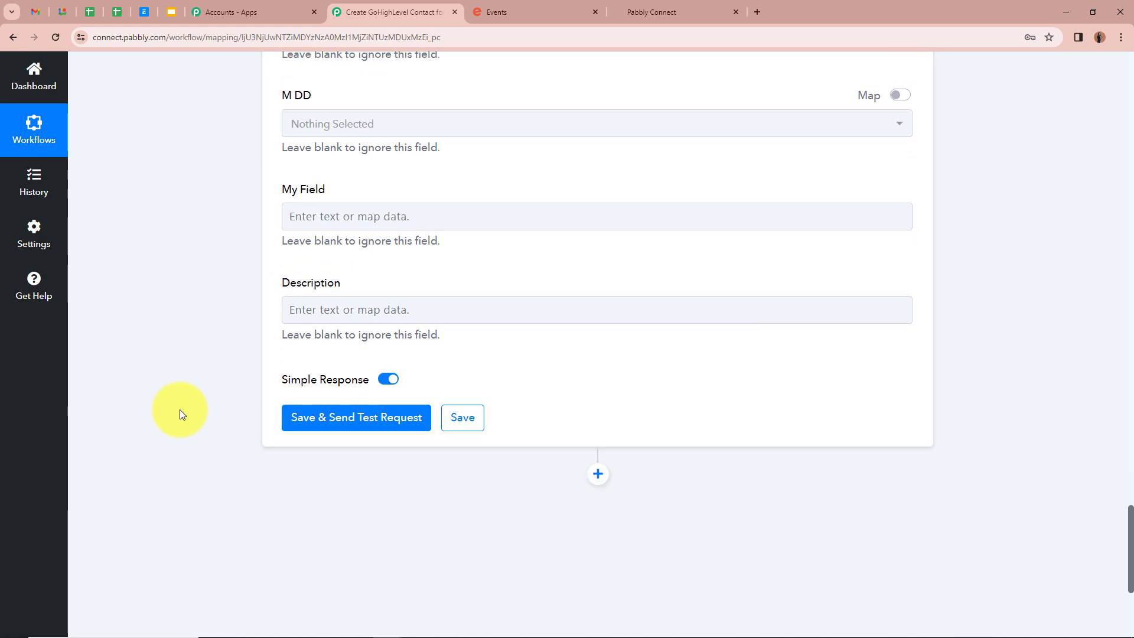
- Save the Create Contact step, review the returned contact response, and switch to GoHighLevel
{"action": "left_click", "coordinate": [361, 423]}
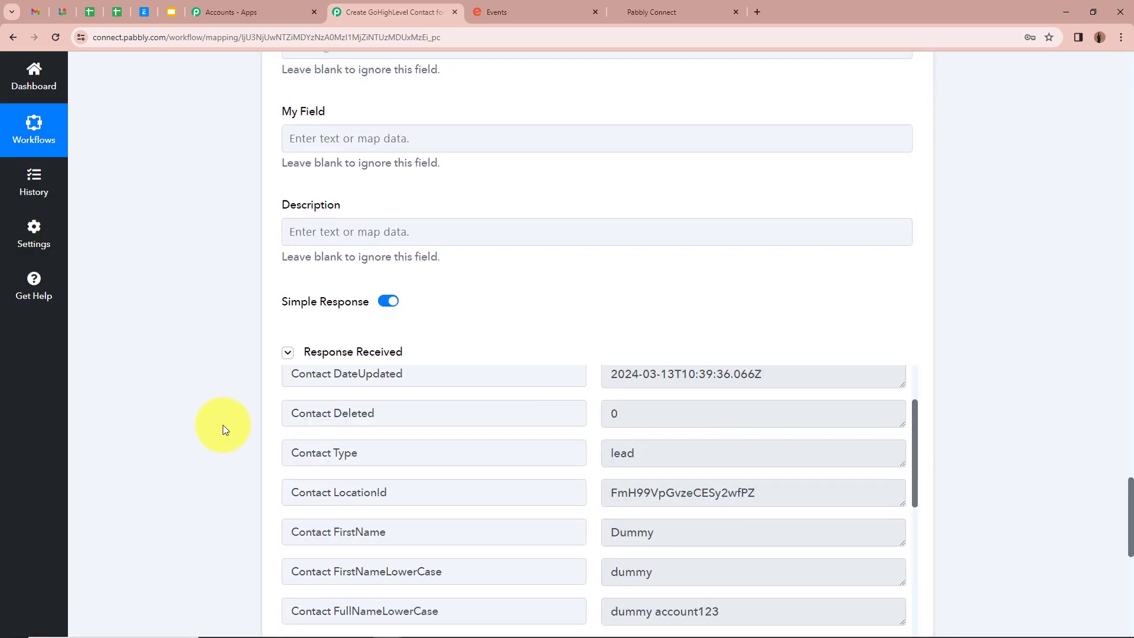
{"action": "scroll", "coordinate": [466, 392], "scroll_direction": "up", "scroll_amount": 3}
{"action": "scroll", "coordinate": [666, 413], "scroll_direction": "down", "scroll_amount": 8}
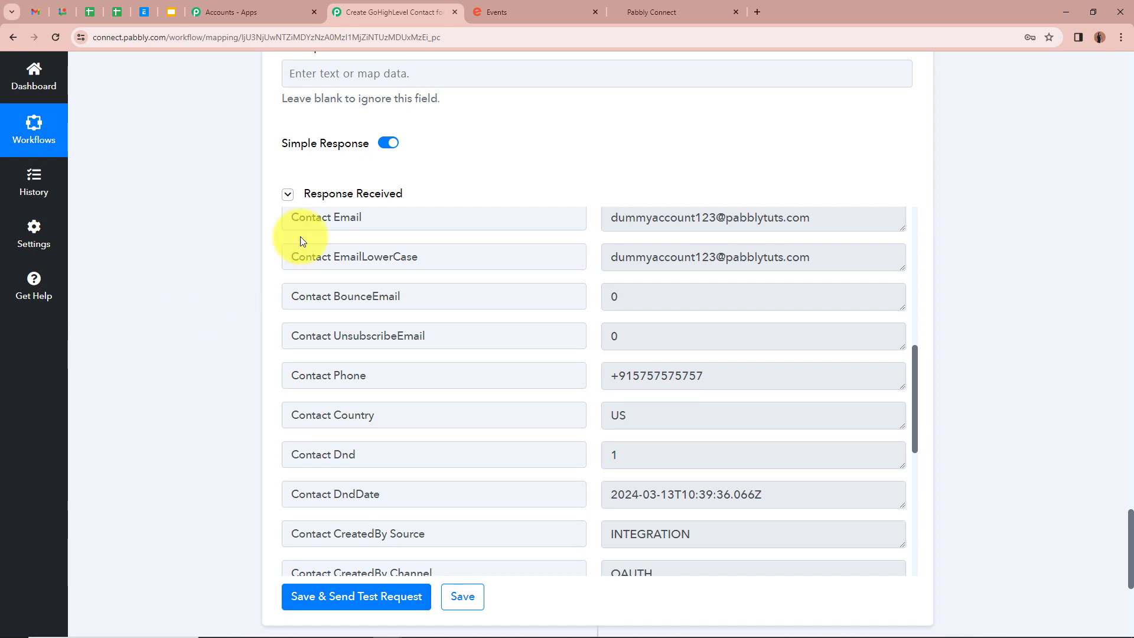
{"action": "left_click", "coordinate": [679, 12]}
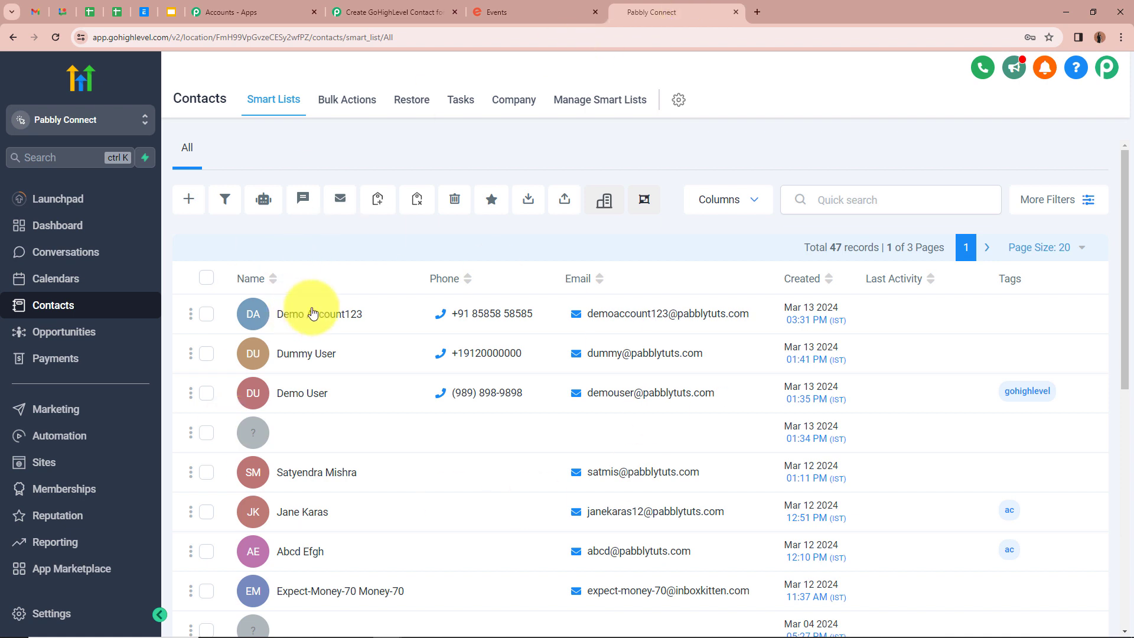
- Reload GoHighLevel contacts so the workflow's test contact appears at the top, 50 records total
{"action": "left_click", "coordinate": [56, 38]}
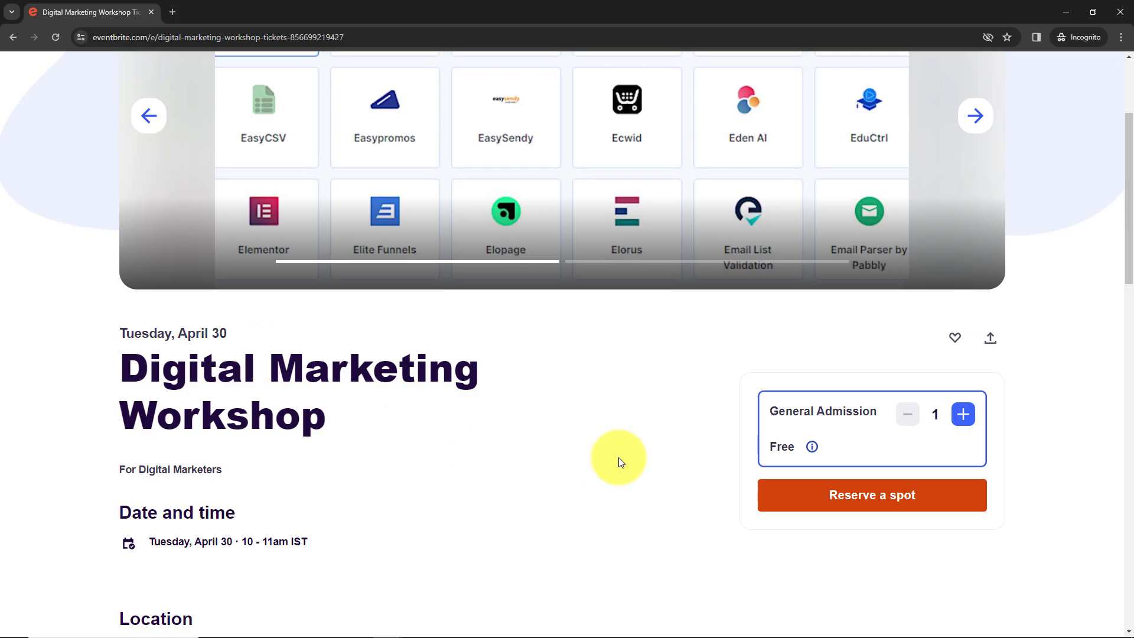
{"action": "scroll", "coordinate": [618, 457], "scroll_direction": "down", "scroll_amount": 3}
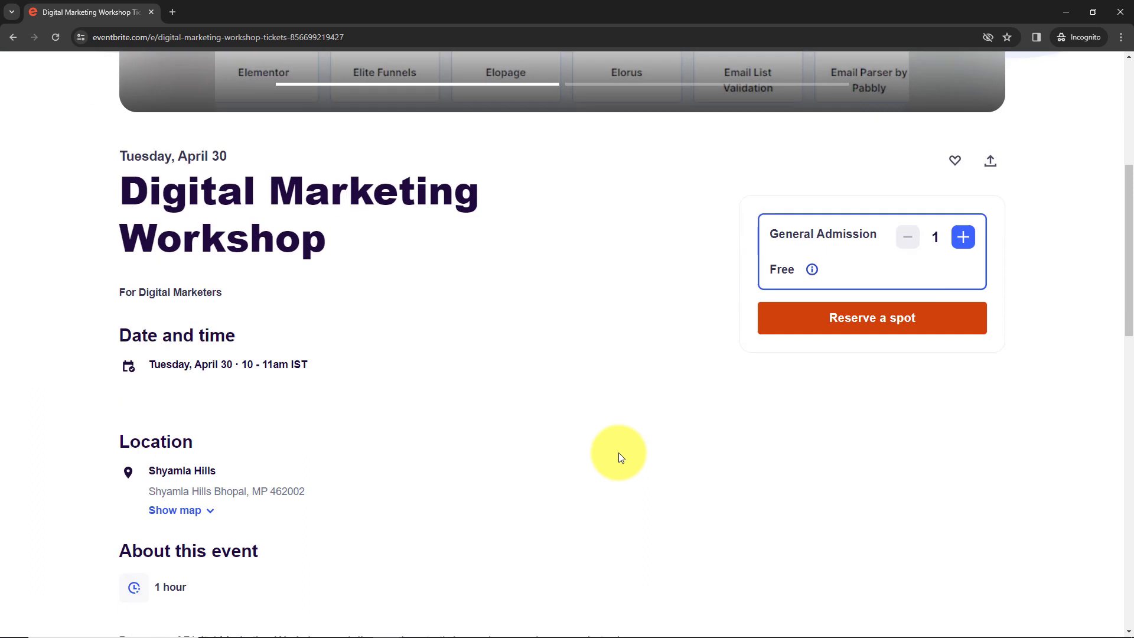
- Reserve a free General Admission spot and register an attendee with name, email and mobile number
{"action": "left_click", "coordinate": [939, 328]}
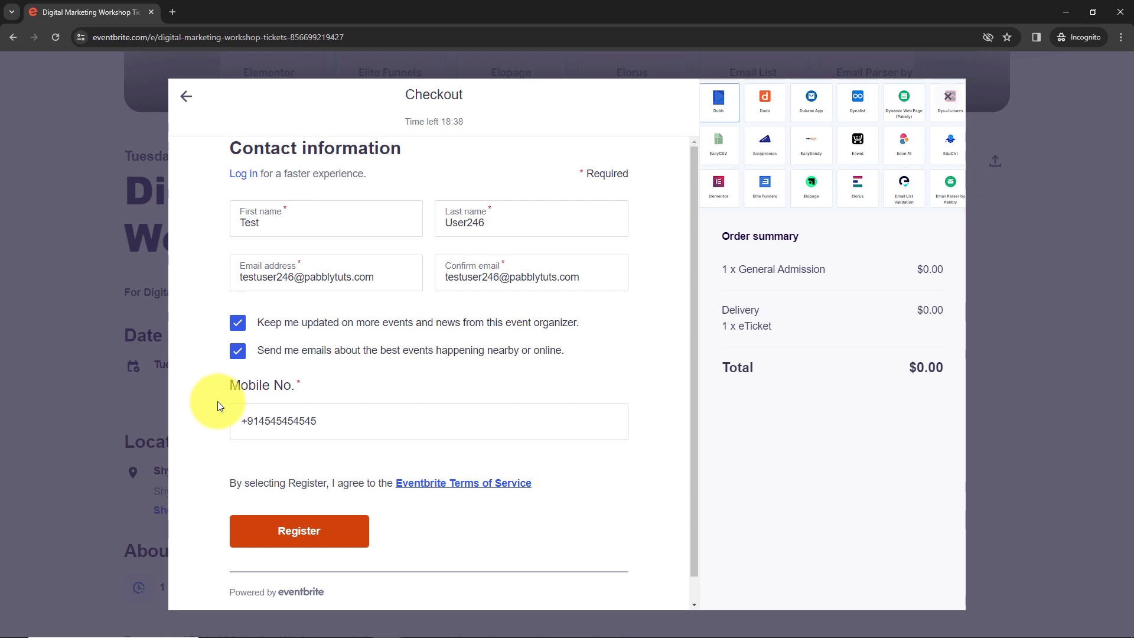
{"action": "left_click", "coordinate": [299, 544]}
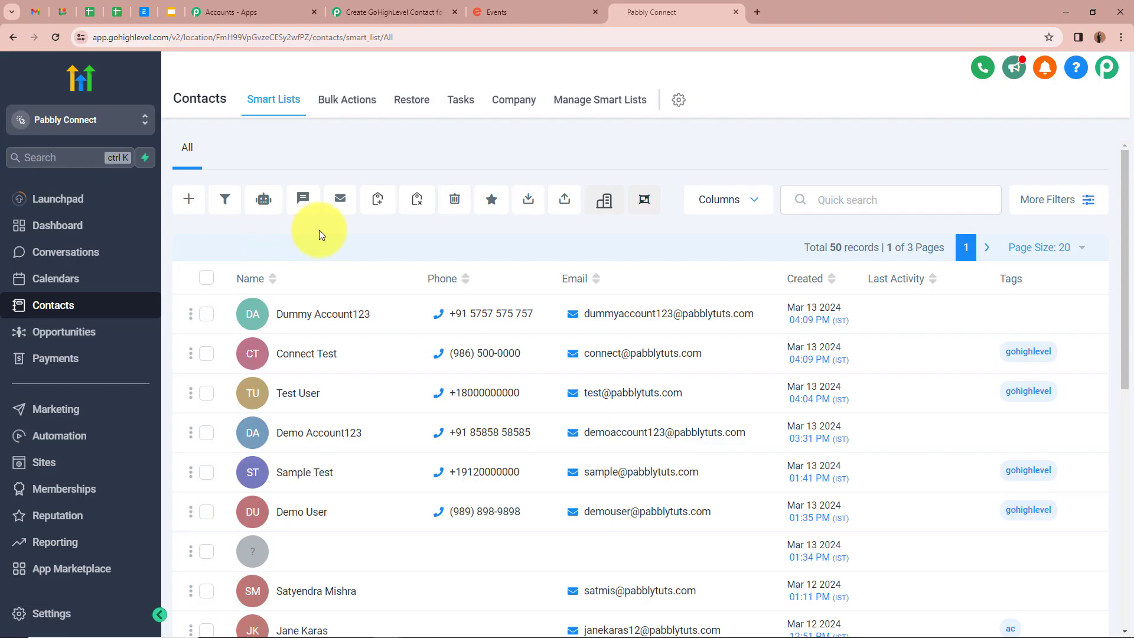
- Reload GoHighLevel contacts and confirm the new Eventbrite attendee is the first of 51 records
{"action": "left_click", "coordinate": [57, 40]}
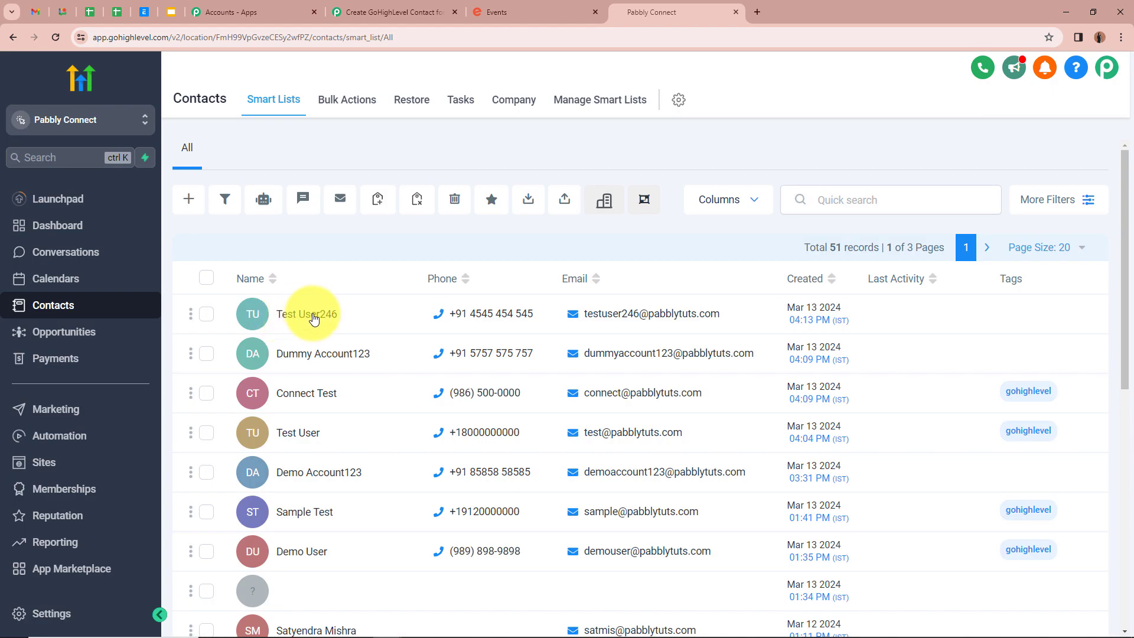
{"action": "mouse_move", "coordinate": [529, 322]}
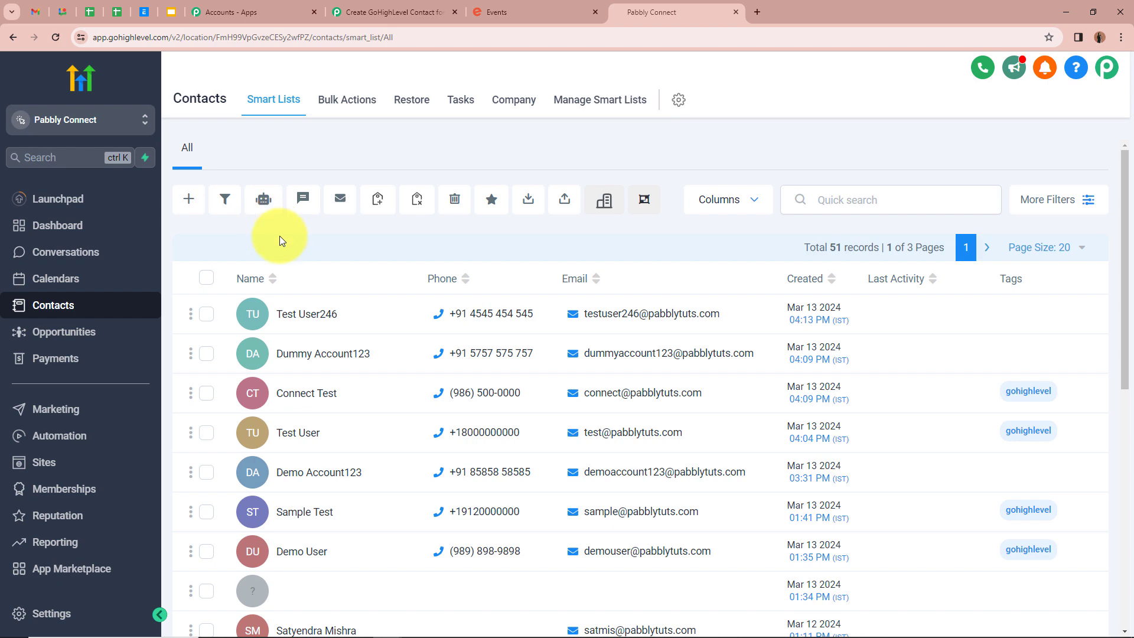
- Return to the 'Create GoHighLevel Contact for EventBrite Attendee' workflow showing its Eventbrite and Split Text steps
{"action": "left_click", "coordinate": [387, 12]}
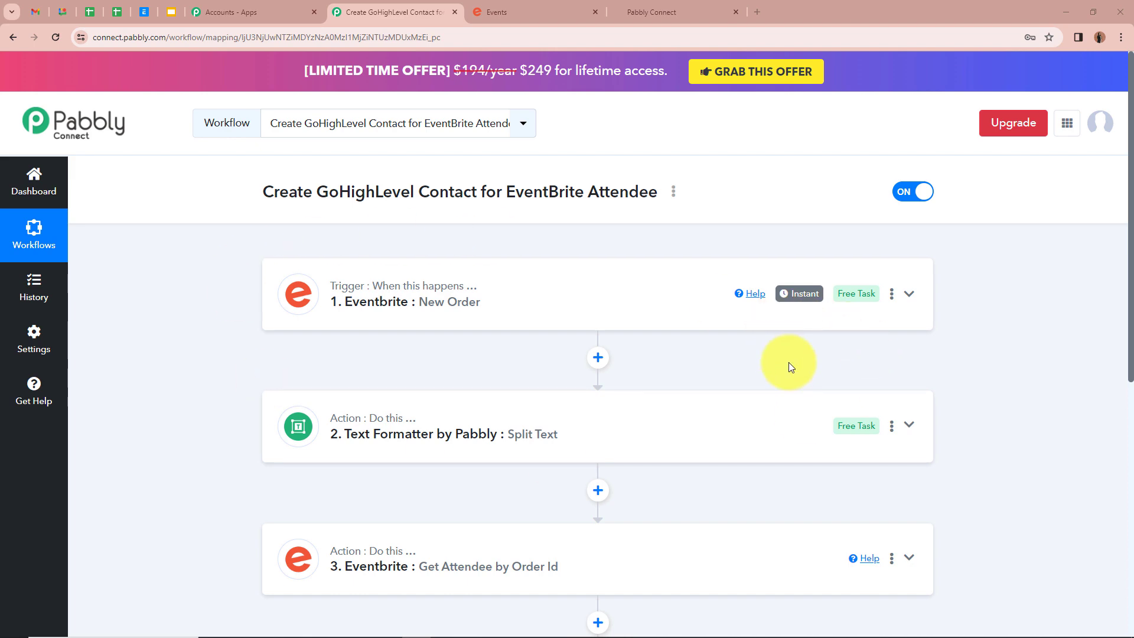
{"action": "scroll", "coordinate": [792, 365], "scroll_direction": "down", "scroll_amount": 3}
{"action": "scroll", "coordinate": [796, 370], "scroll_direction": "down", "scroll_amount": 1}
{"action": "scroll", "coordinate": [796, 369], "scroll_direction": "up", "scroll_amount": 5}
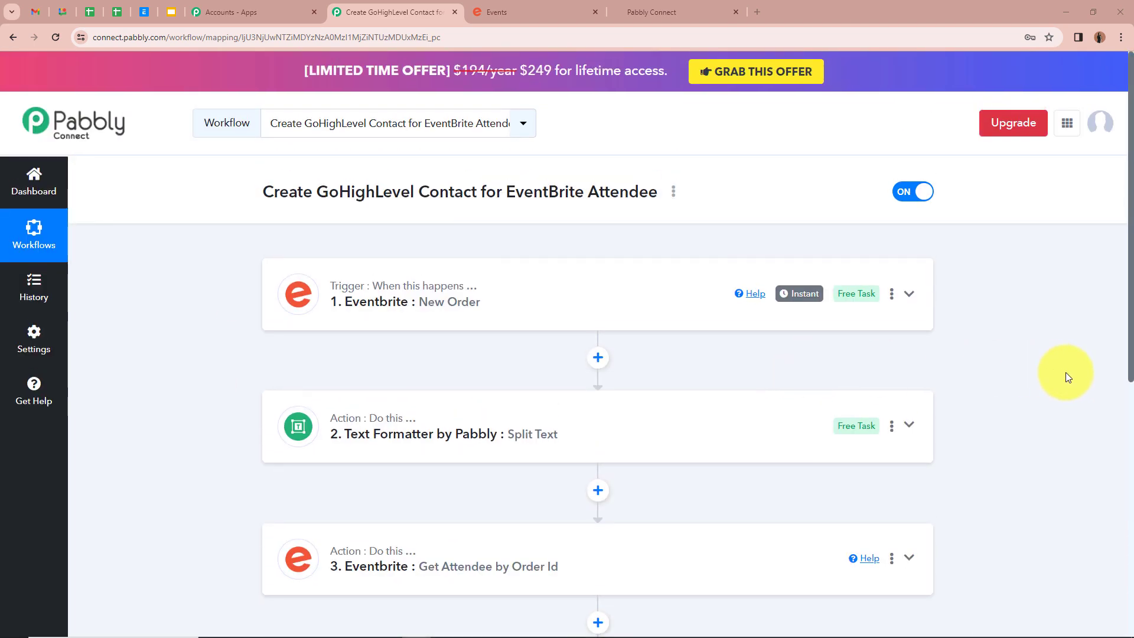